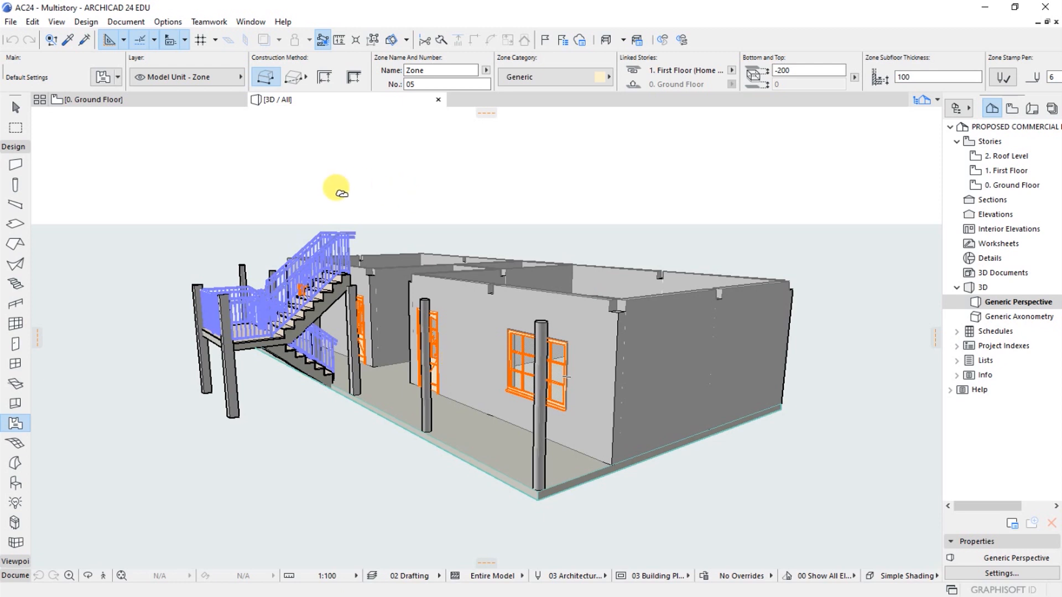
# - Create a new project from the ARCHICAD 24 Template.tpl template with the current work environment profile
pyautogui.click(12, 23)
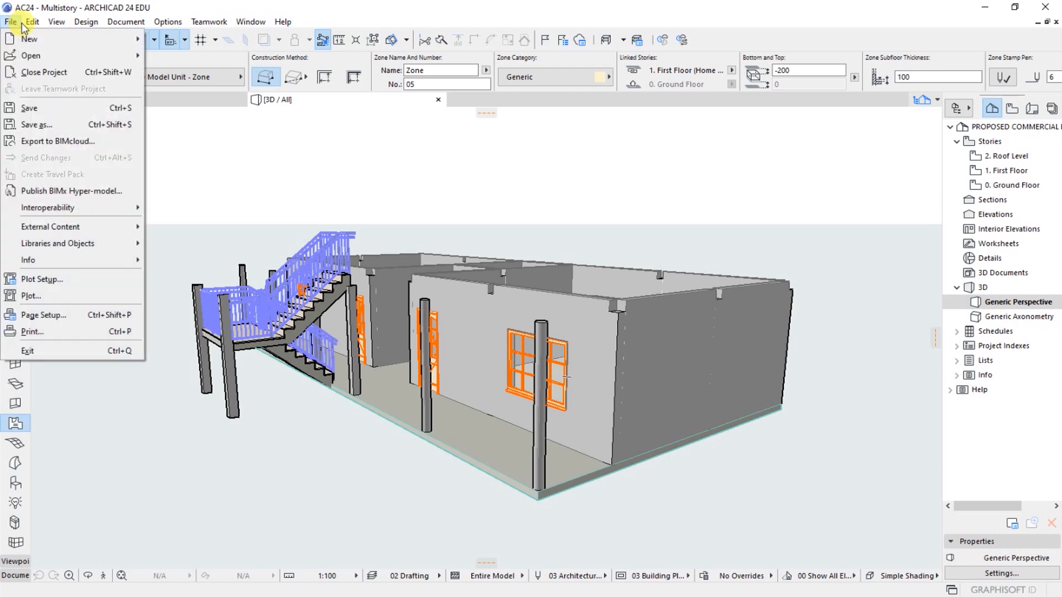
pyautogui.moveTo(128, 40)
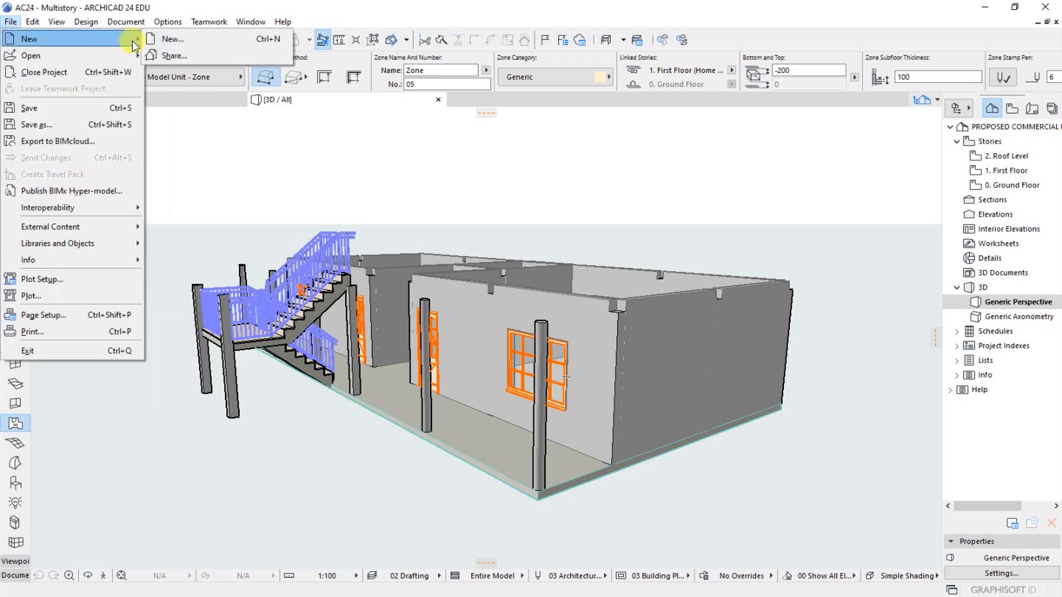
pyautogui.click(170, 42)
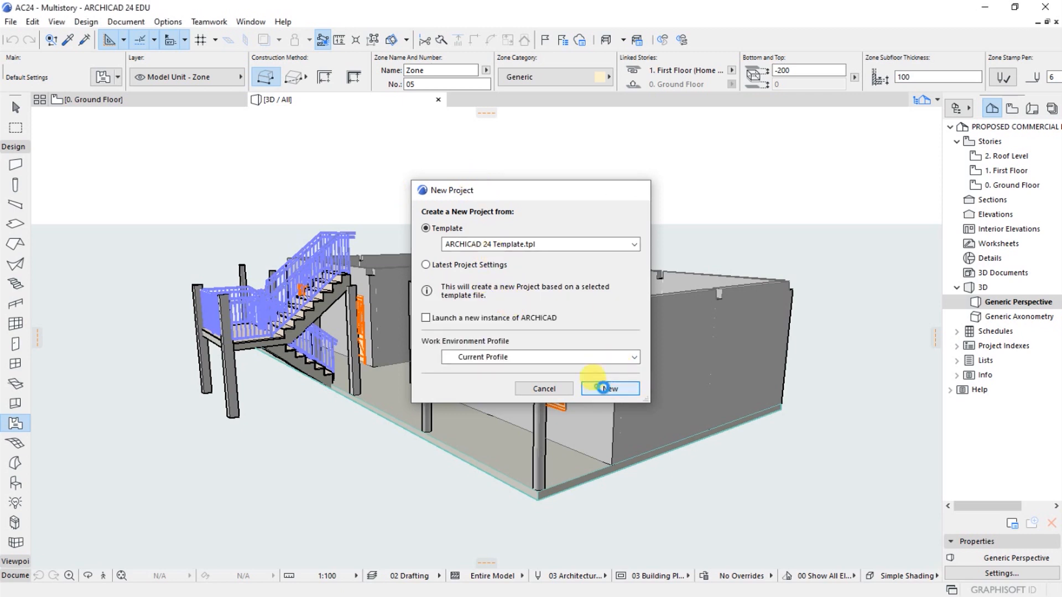
pyautogui.click(603, 389)
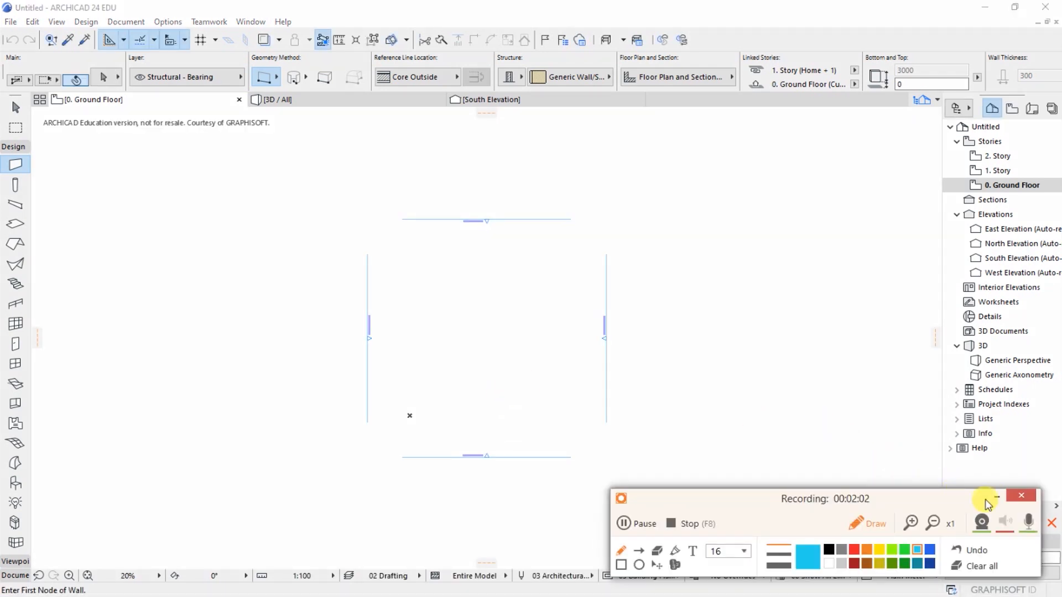
pyautogui.click(997, 497)
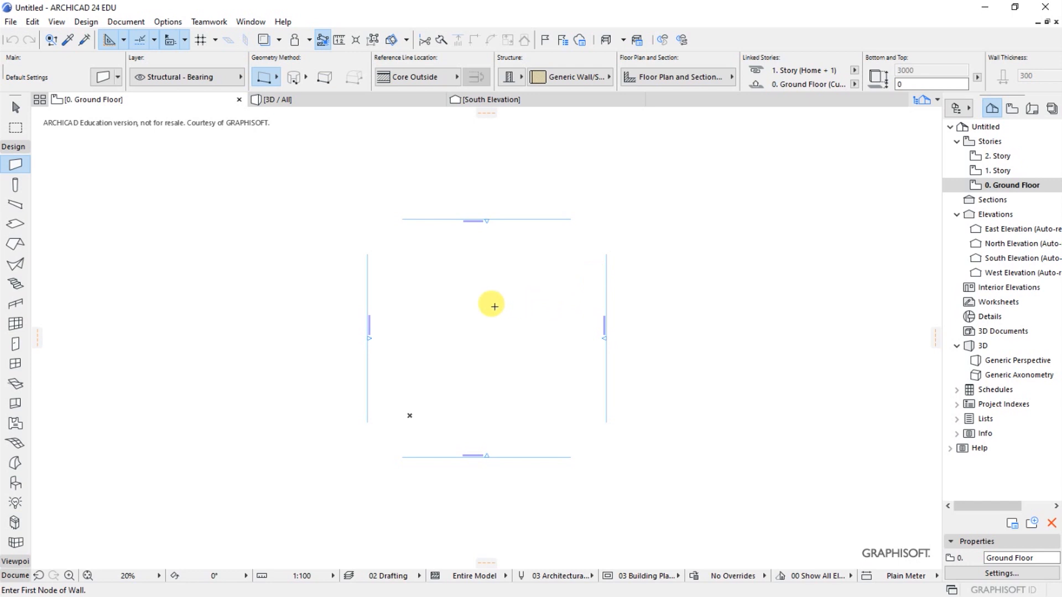
# - Delete all four elevation markers on the ground floor plan together with their viewpoints, and close the Action Center
pyautogui.scroll(1, 501, 312)
pyautogui.scroll(3, 501, 313)
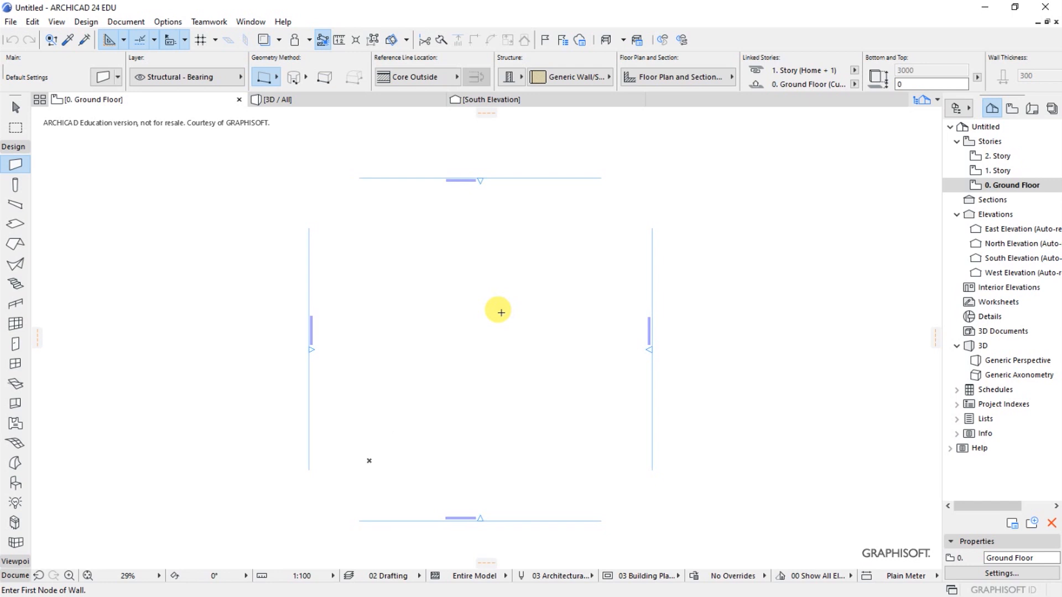
pyautogui.scroll(-2, 509, 307)
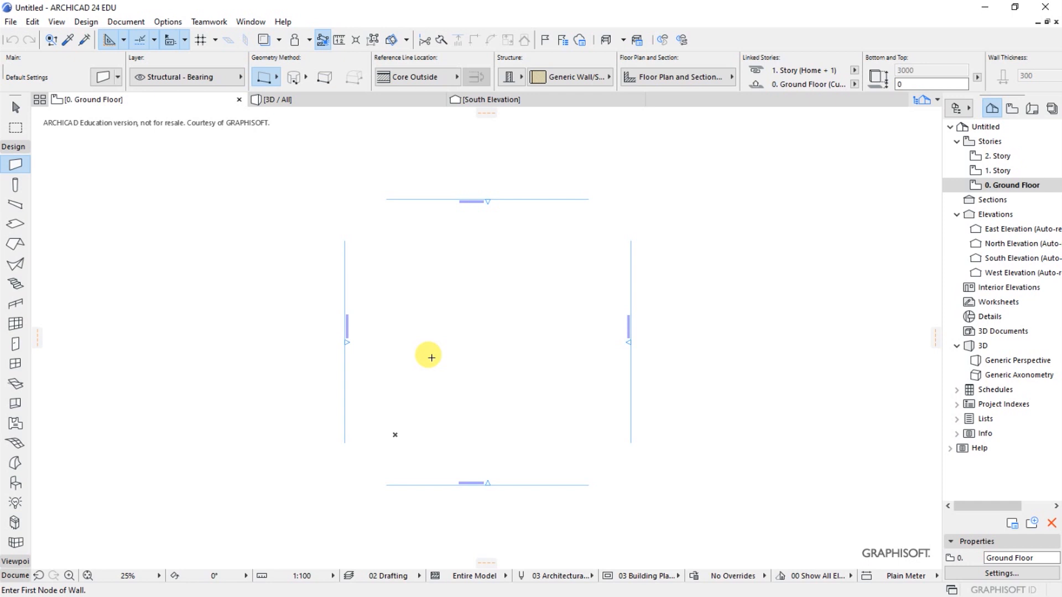
pyautogui.scroll(6, 491, 200)
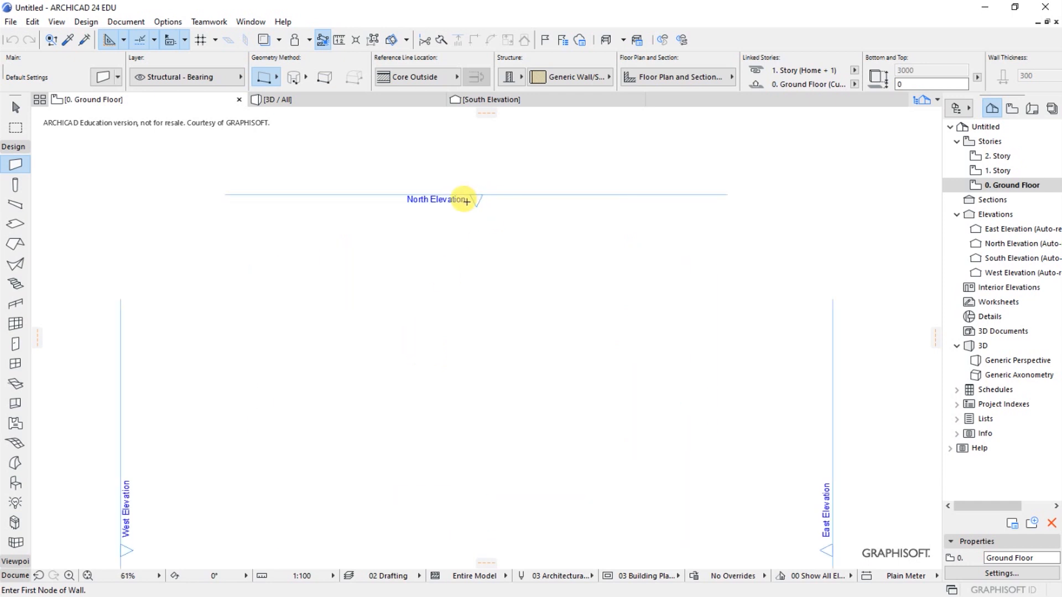
pyautogui.scroll(-6, 491, 212)
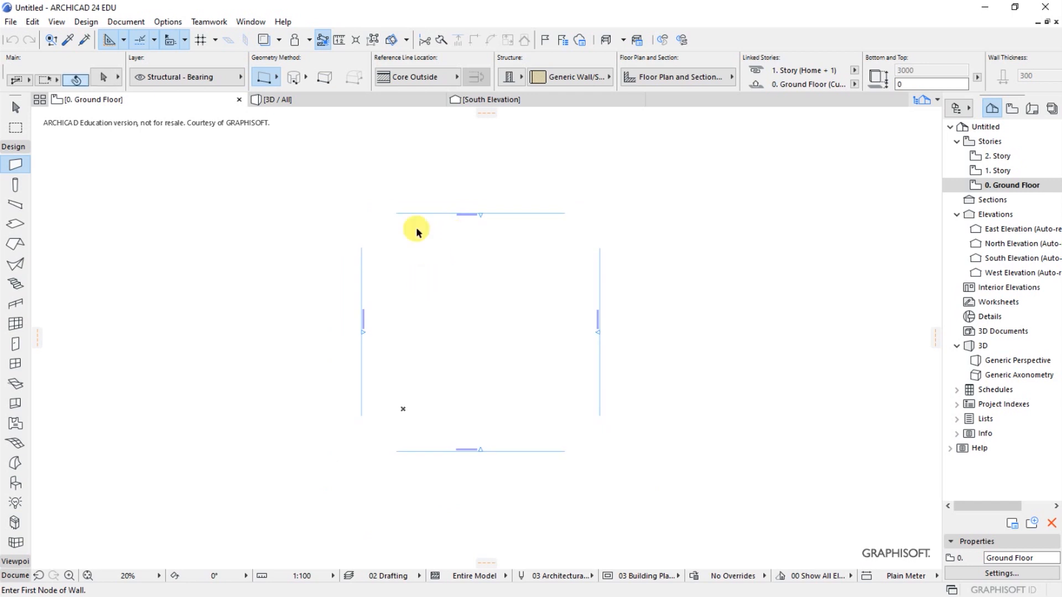
pyautogui.keyDown('shift'); pyautogui.moveTo(296, 169); pyautogui.dragTo(675, 510); pyautogui.keyUp('shift')
pyautogui.rightClick(443, 330)
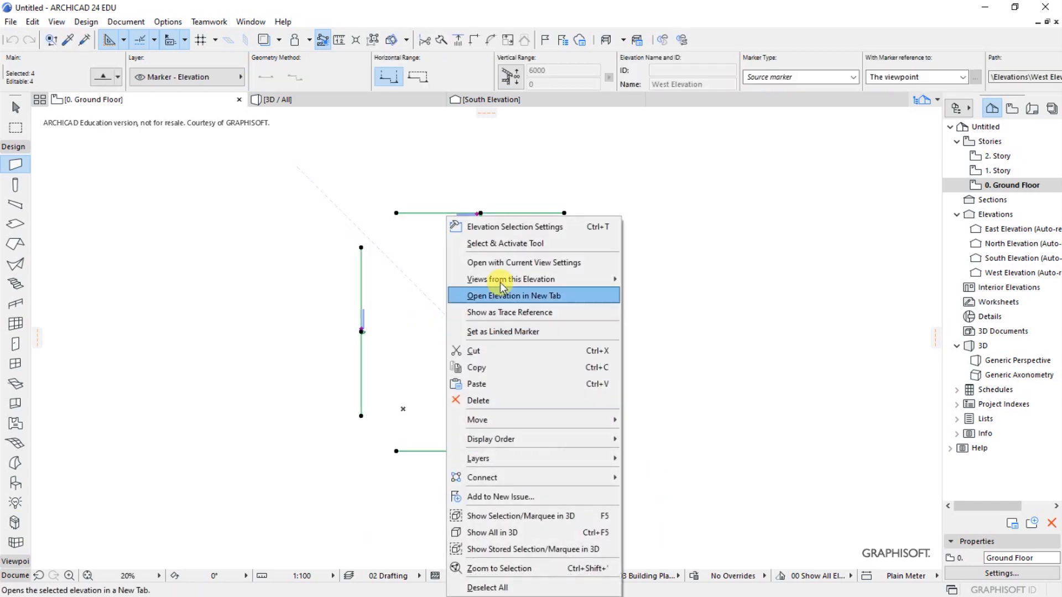
pyautogui.click(483, 402)
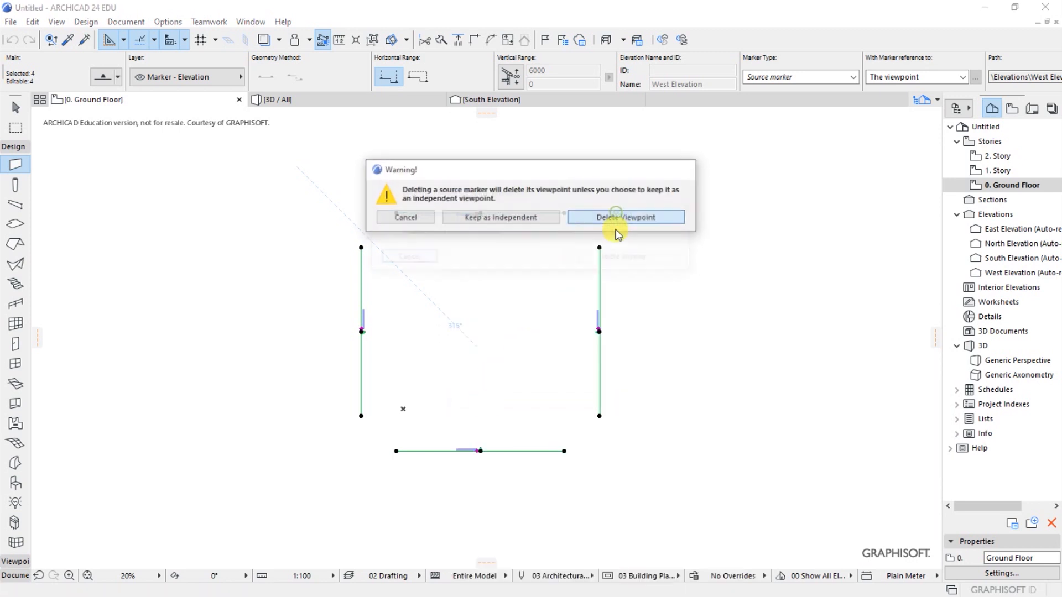
pyautogui.click(611, 217)
pyautogui.click(614, 258)
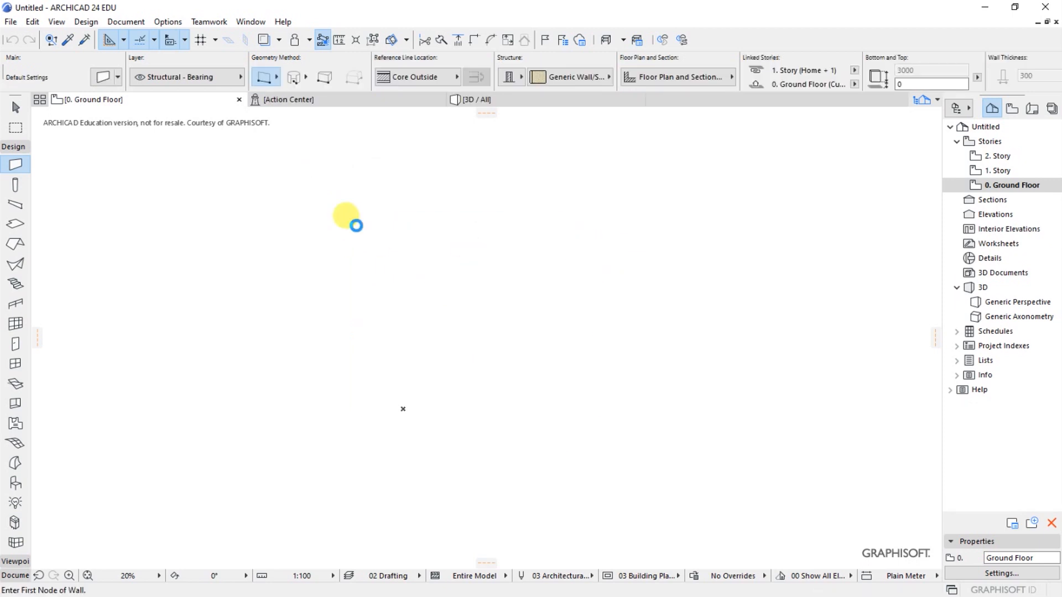
pyautogui.click(317, 100)
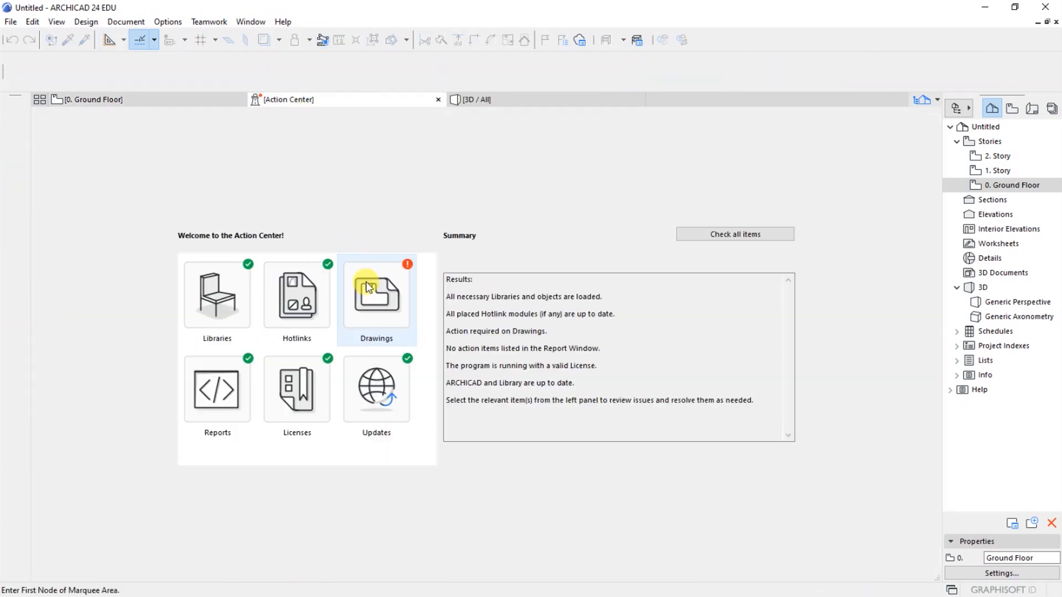
pyautogui.click(438, 99)
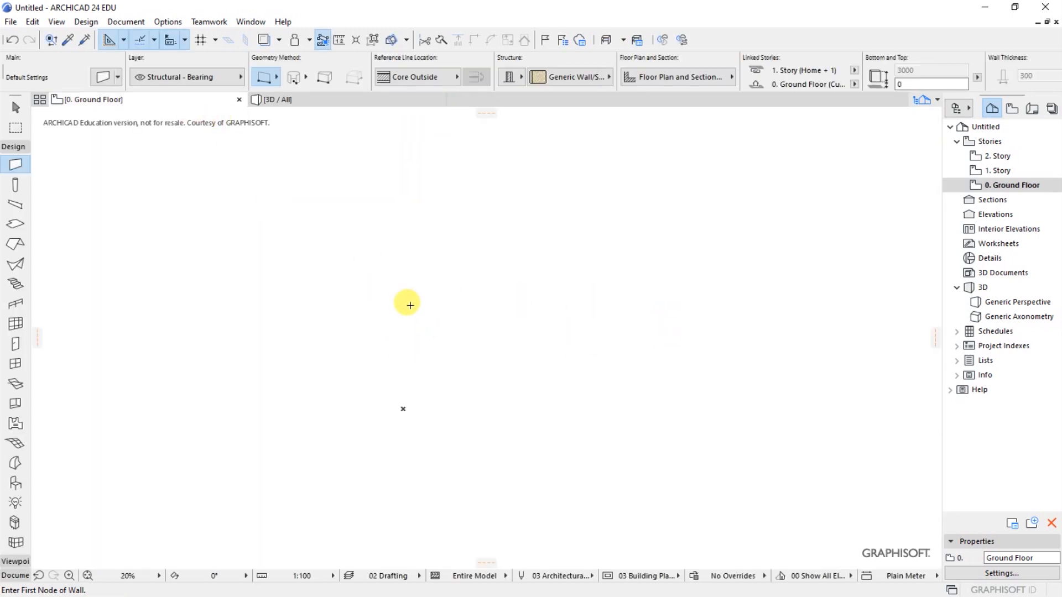
# - Check the project's working units for length, area, volume, angle and layout, and accept them as they are
pyautogui.click(162, 25)
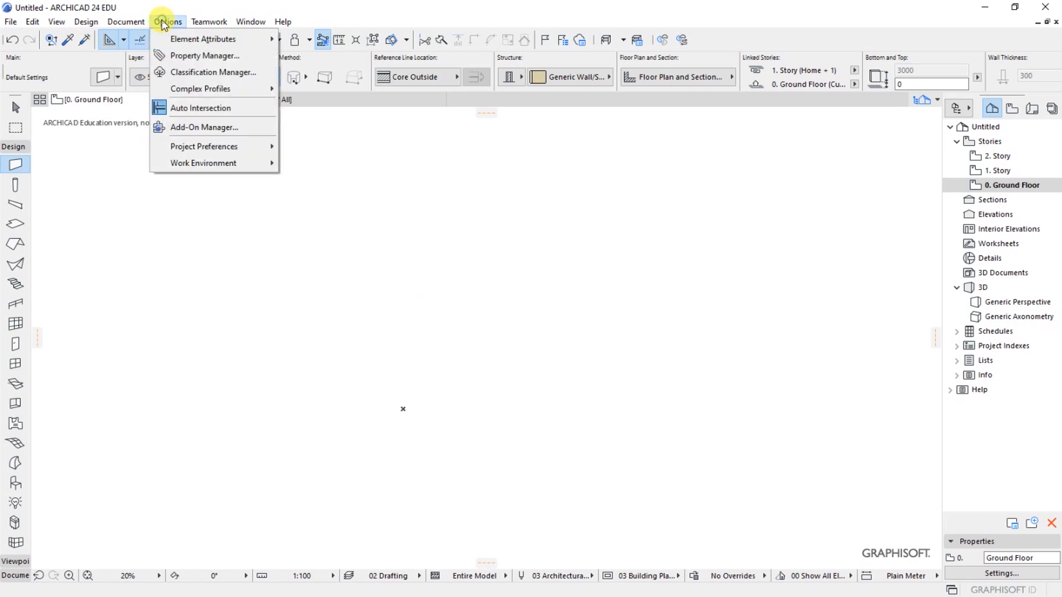
pyautogui.moveTo(202, 147)
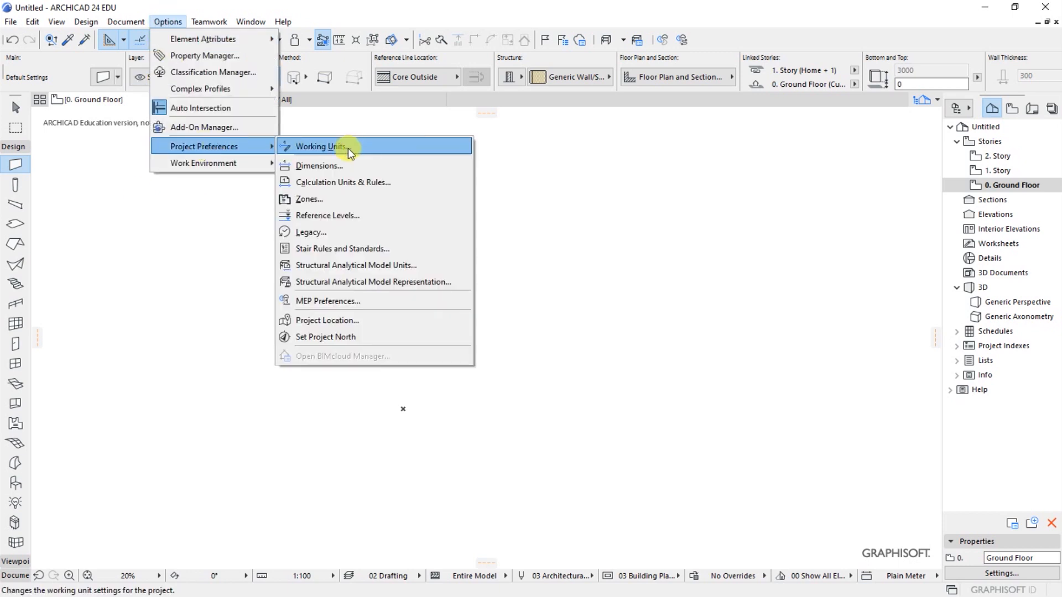
pyautogui.click(320, 148)
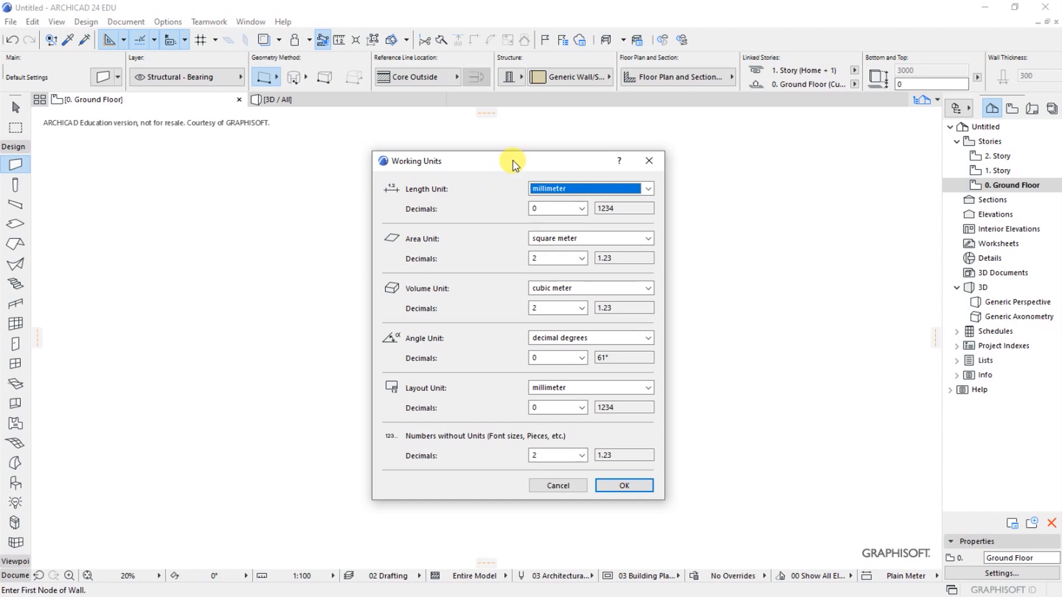
pyautogui.moveTo(512, 160); pyautogui.dragTo(486, 158)
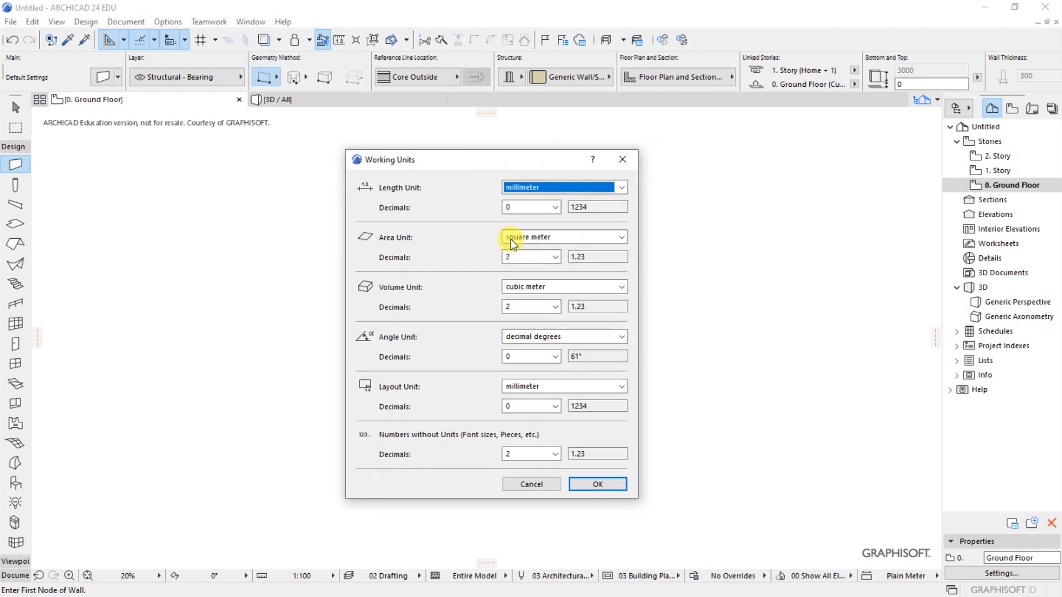
pyautogui.click(596, 485)
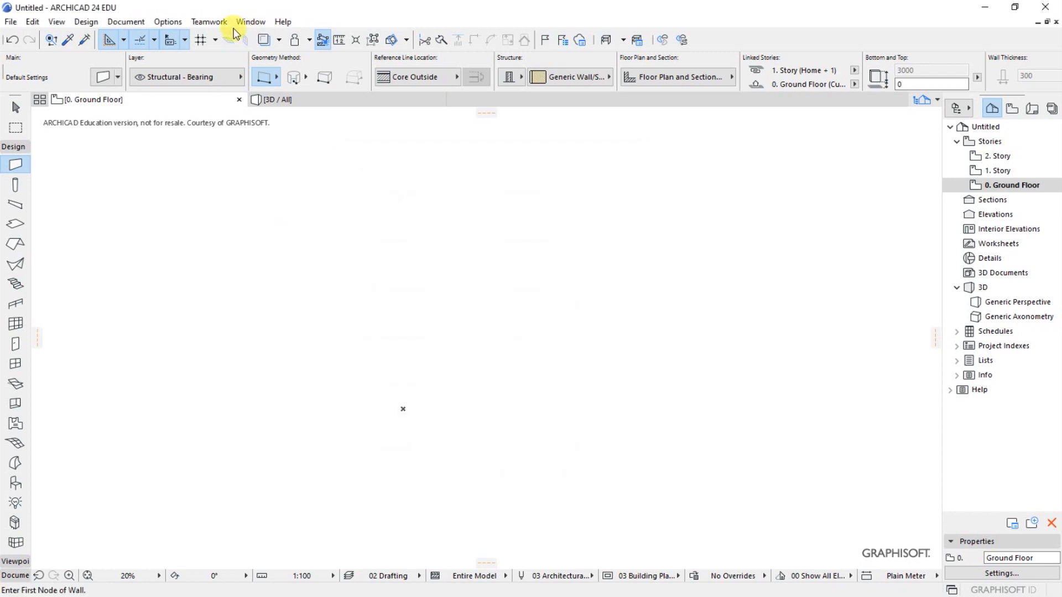
# - Set the project's dimension standard to Plain Millimeter
pyautogui.click(168, 22)
pyautogui.moveTo(214, 147)
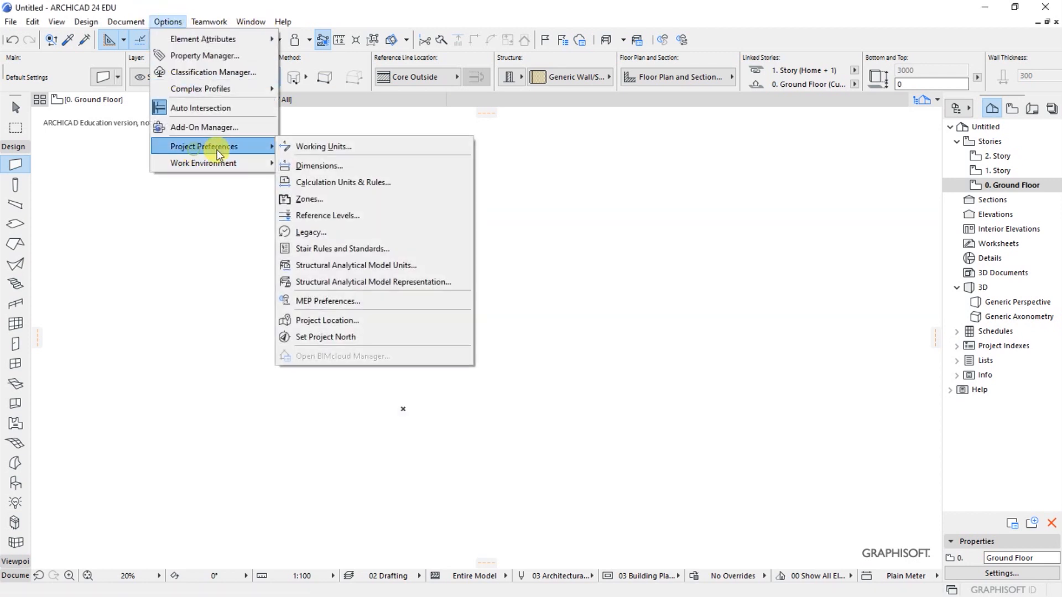
pyautogui.click(323, 166)
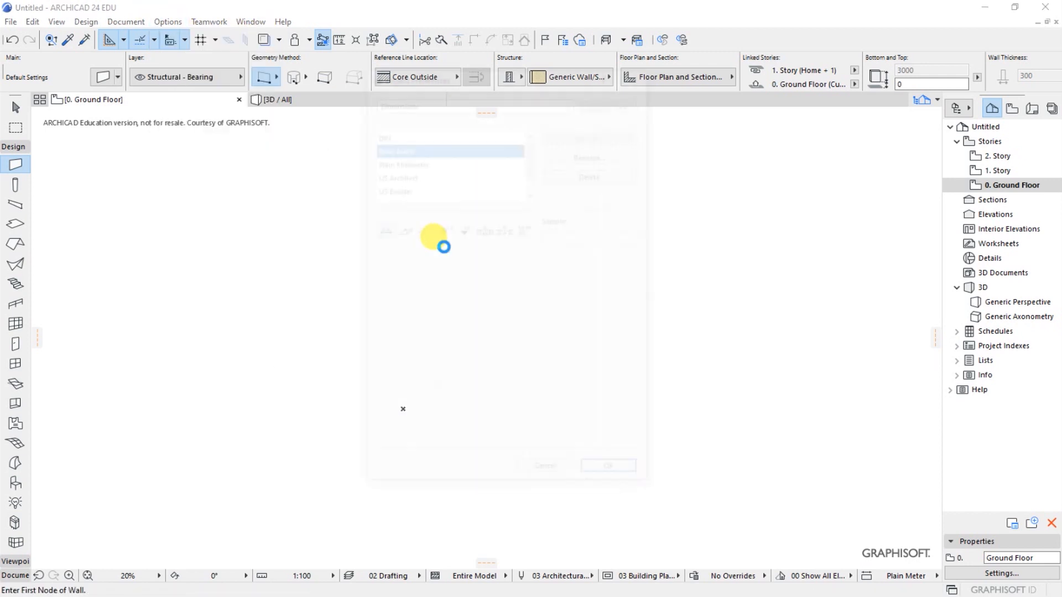
pyautogui.click(411, 161)
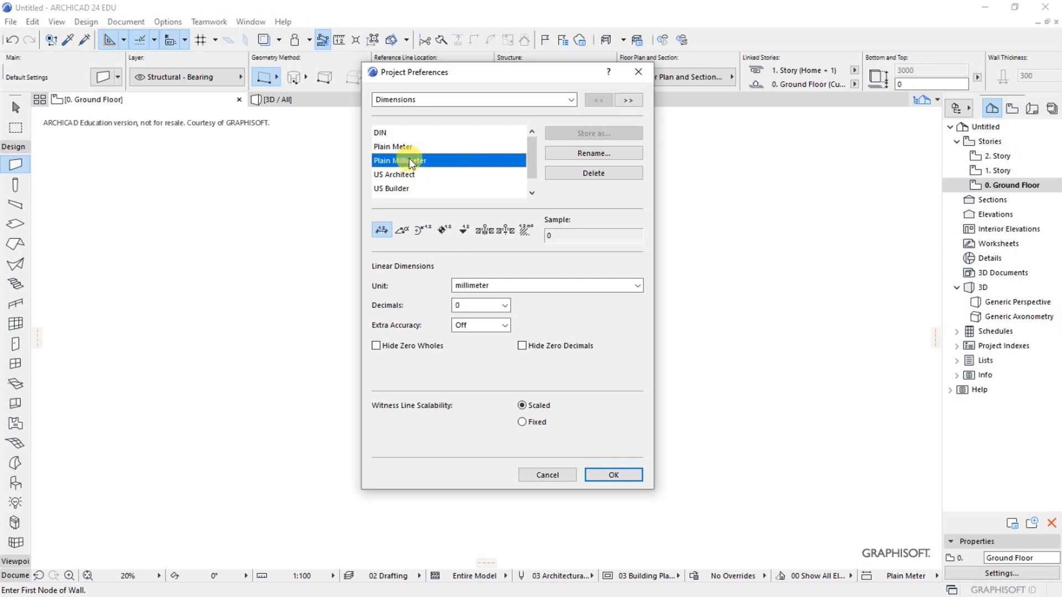
pyautogui.click(611, 474)
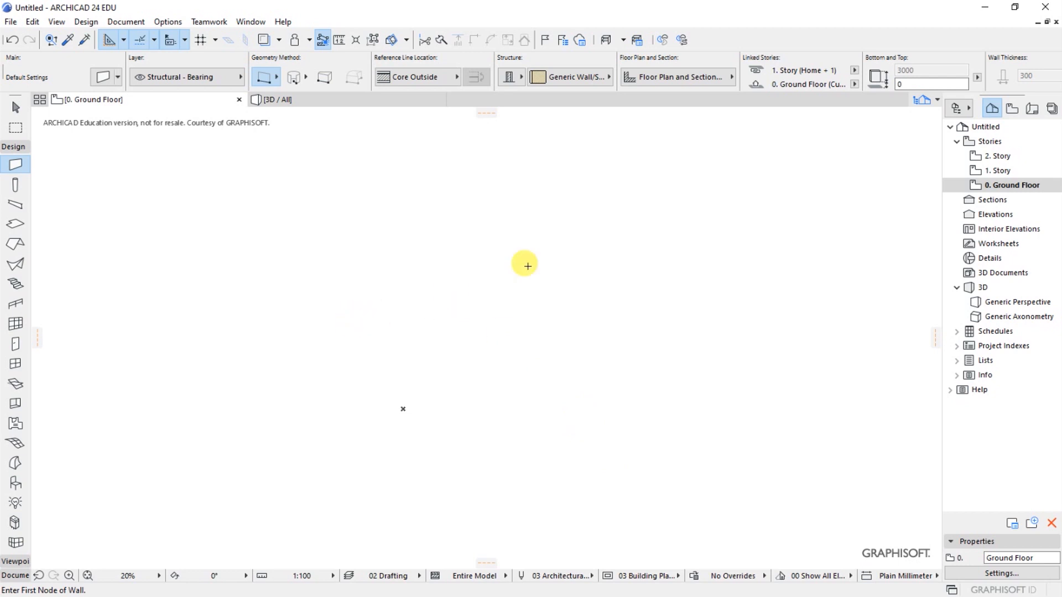
# - Turn on the construction grid display on the ground floor plan
pyautogui.scroll(1, 519, 270)
pyautogui.scroll(-2, 516, 269)
pyautogui.scroll(1, 501, 283)
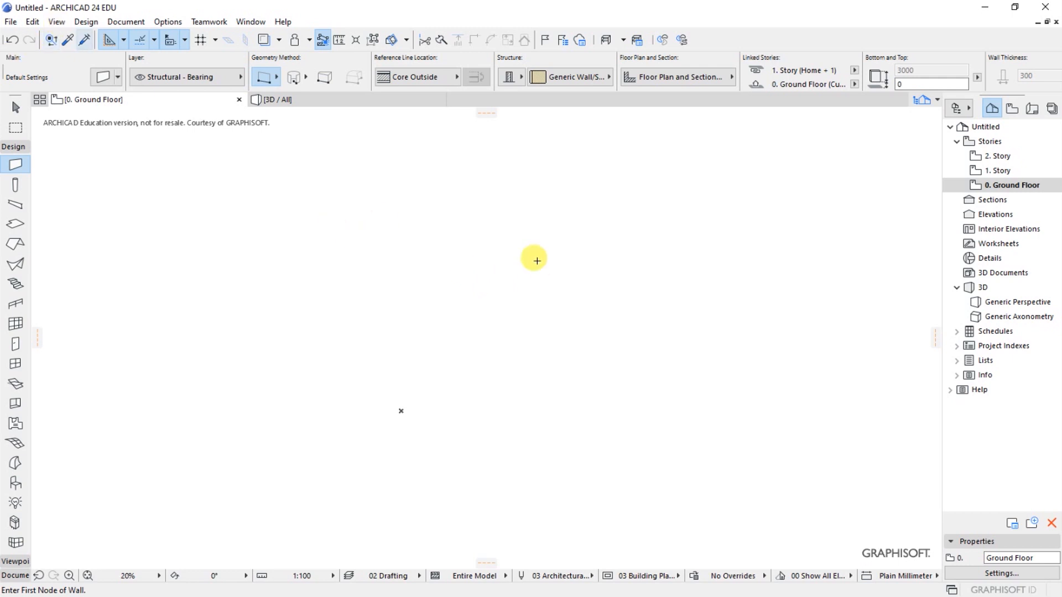
pyautogui.scroll(1, 574, 358)
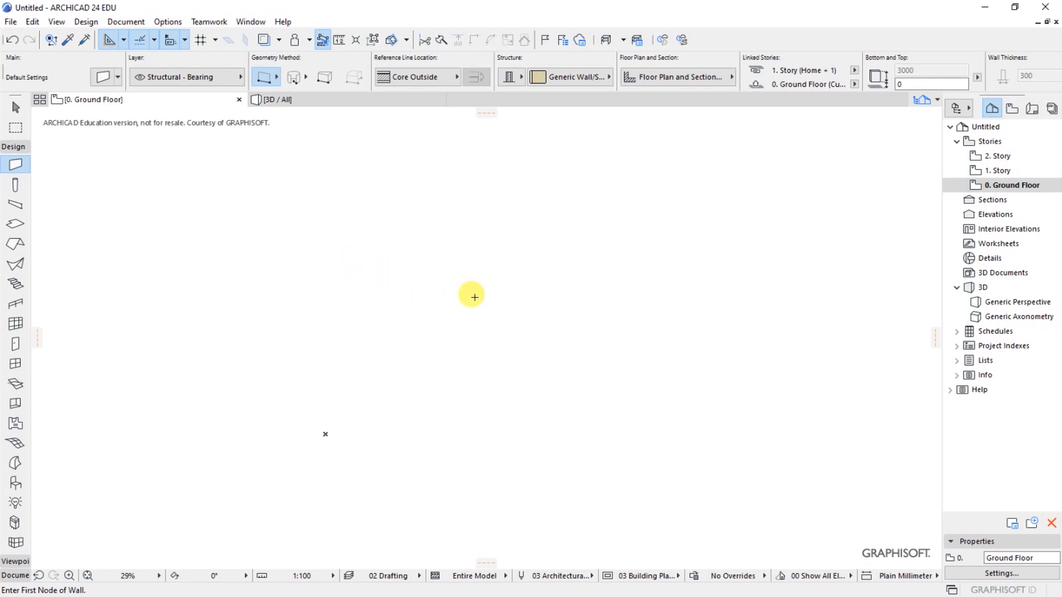
pyautogui.scroll(1, 499, 330)
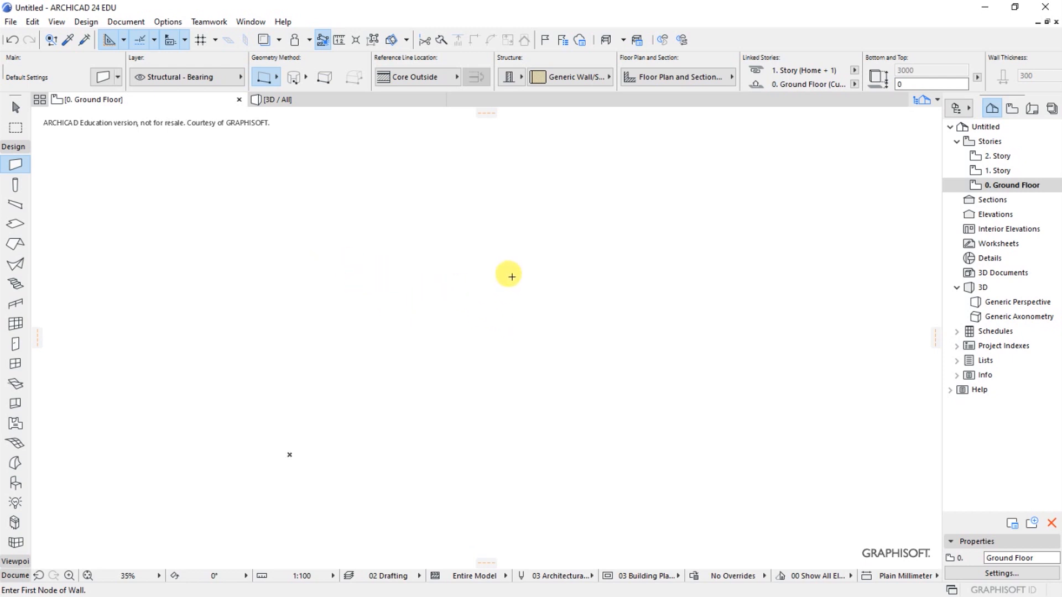
pyautogui.scroll(2, 546, 258)
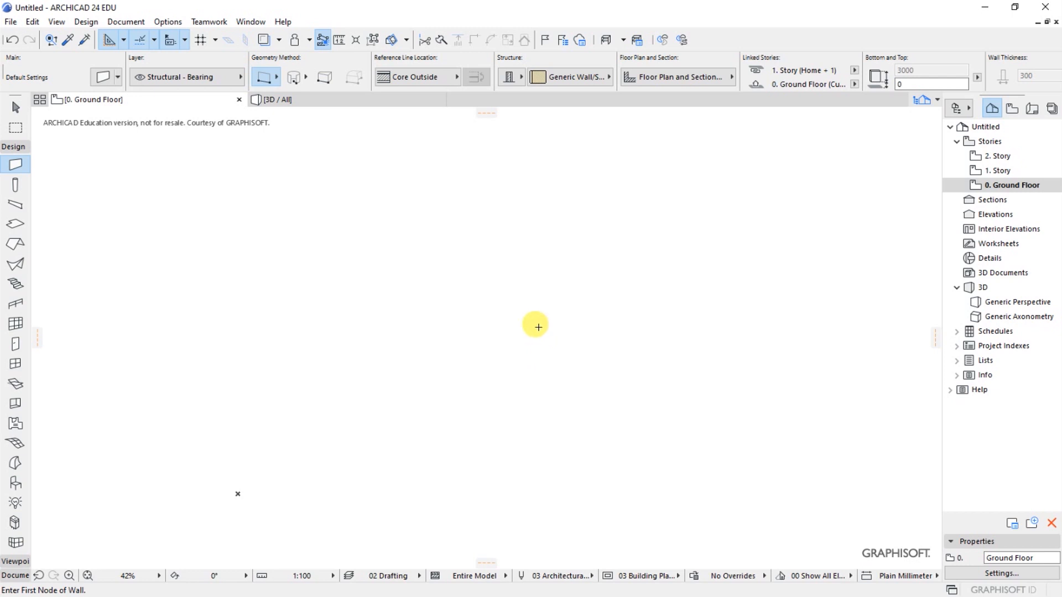
pyautogui.scroll(1, 526, 335)
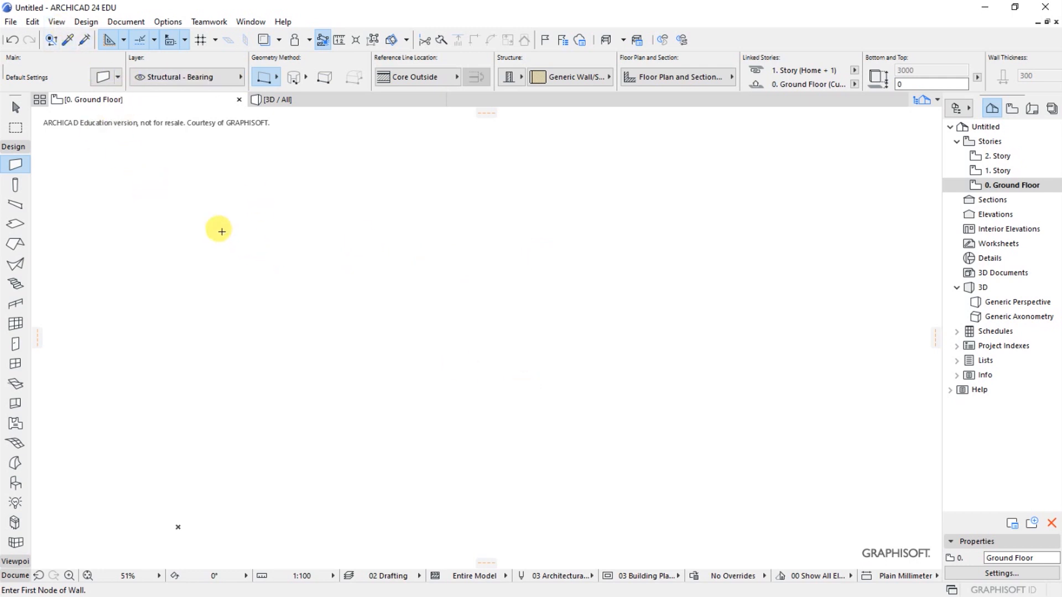
pyautogui.click(57, 22)
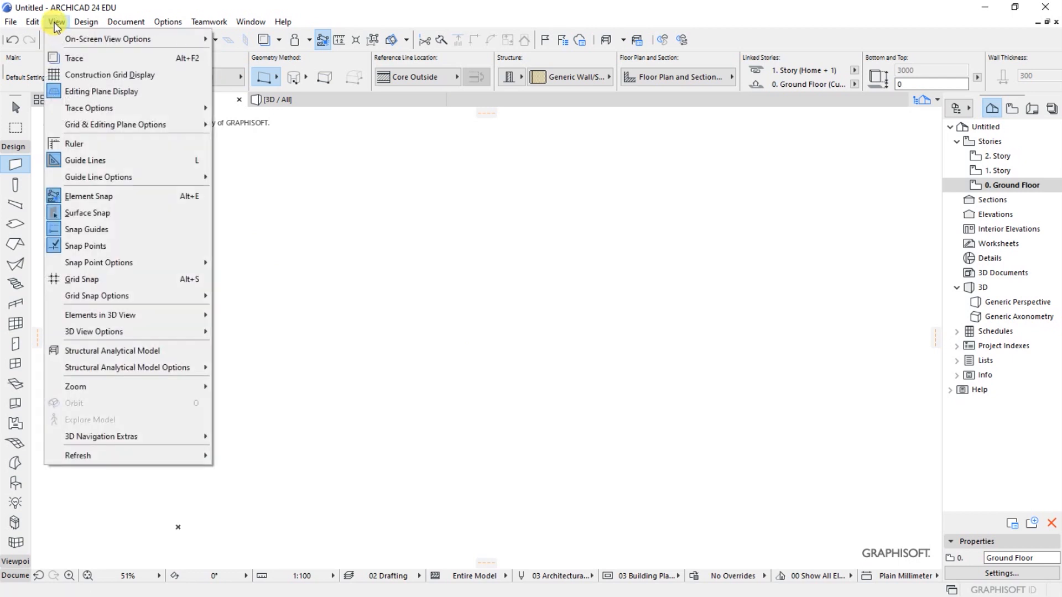
pyautogui.click(80, 74)
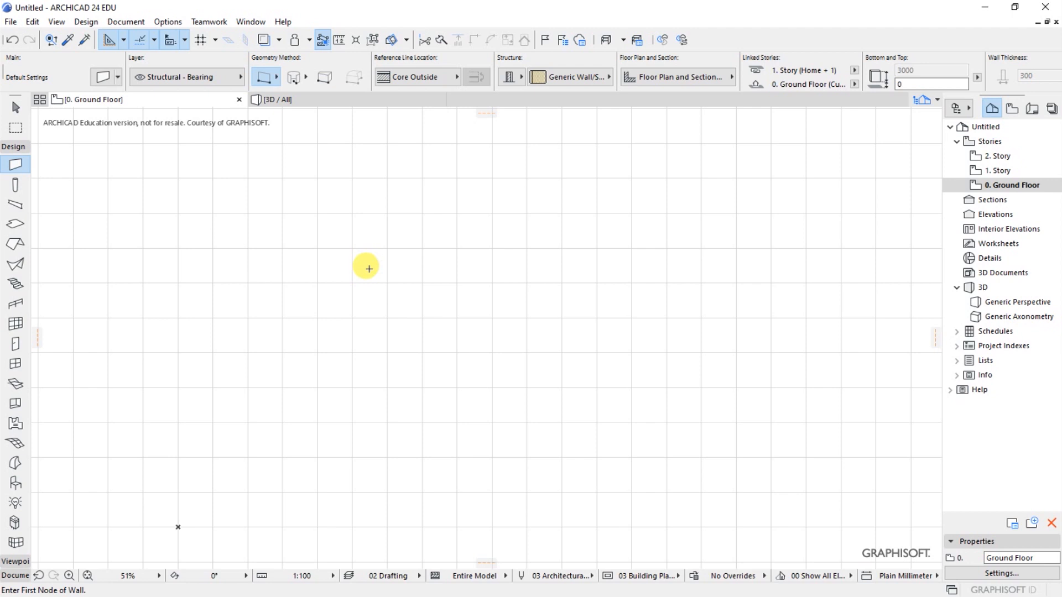
pyautogui.scroll(-3, 337, 285)
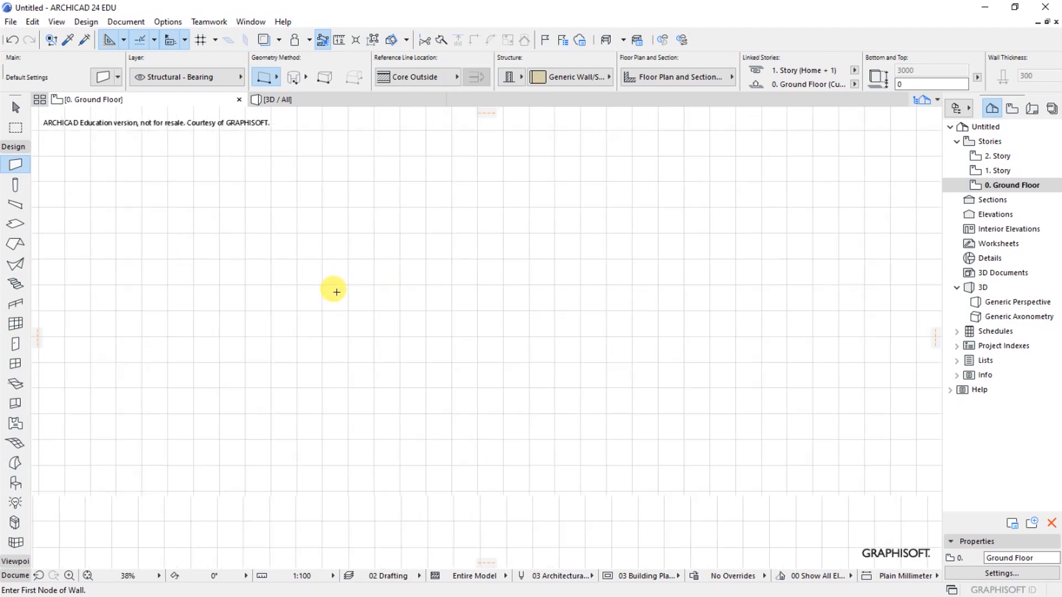
pyautogui.scroll(3, 349, 266)
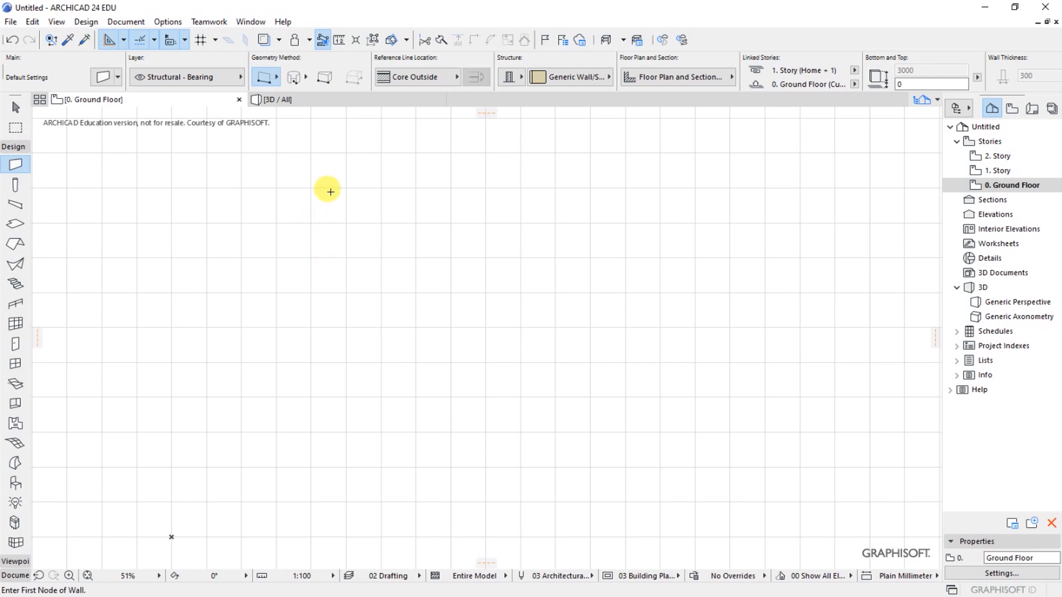
pyautogui.scroll(-2, 239, 237)
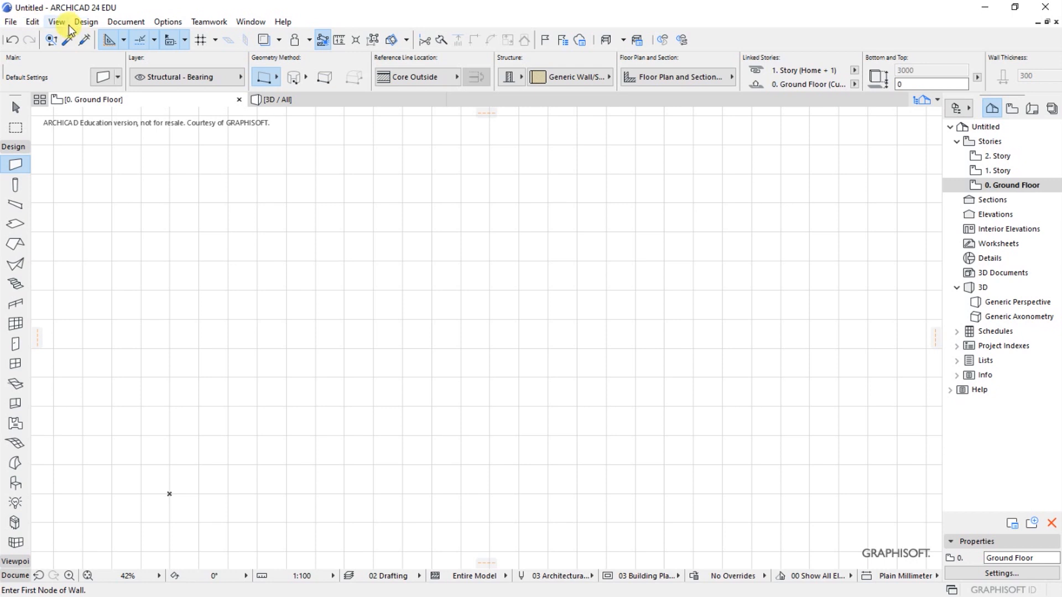
pyautogui.click(125, 22)
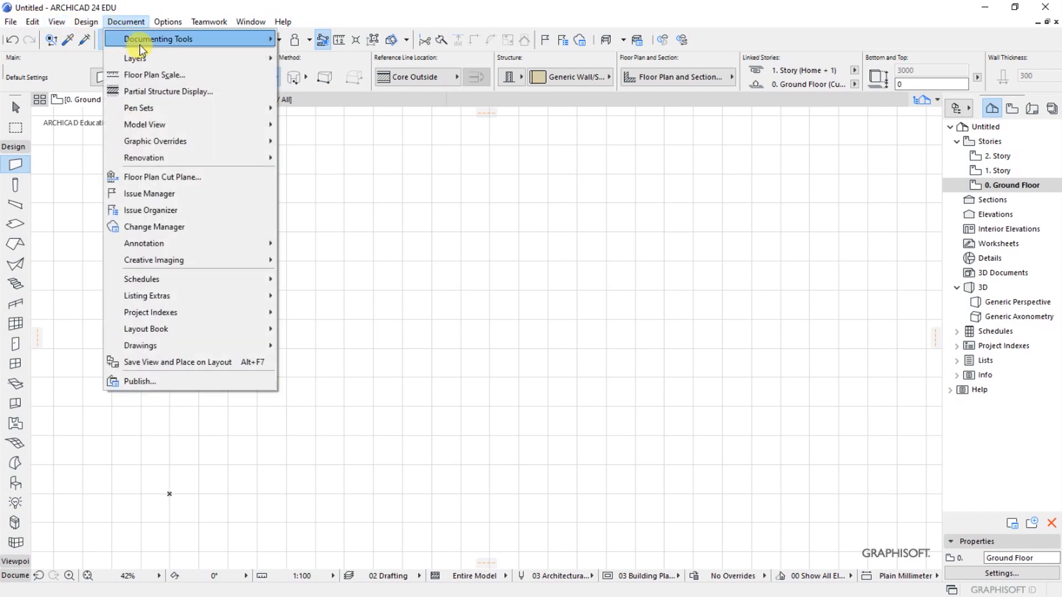
pyautogui.moveTo(140, 44)
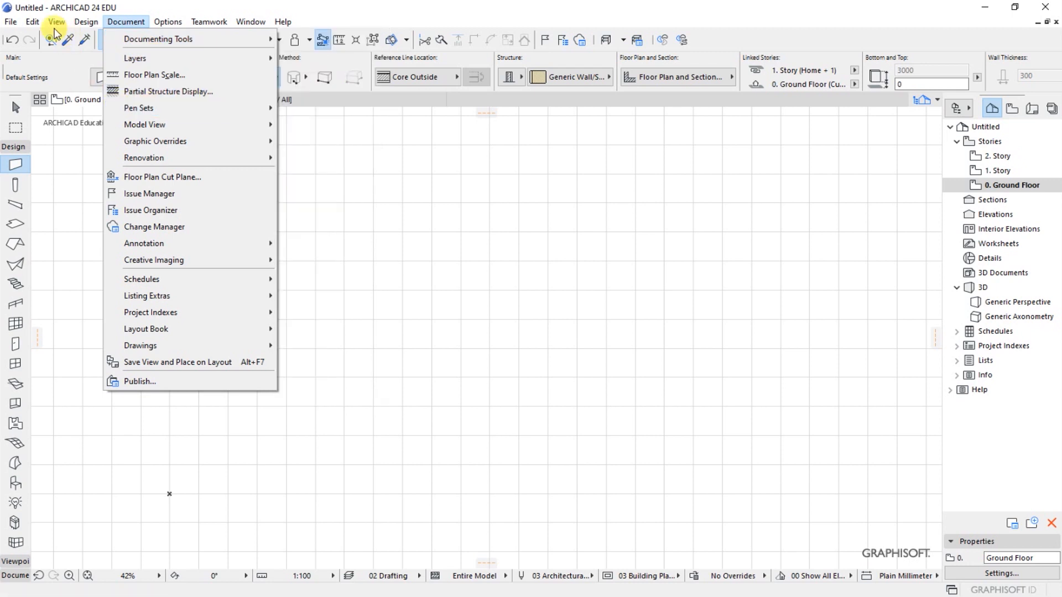
# - Activate the Grid Element tool from the documentation tools and open its default settings
pyautogui.moveTo(86, 21)
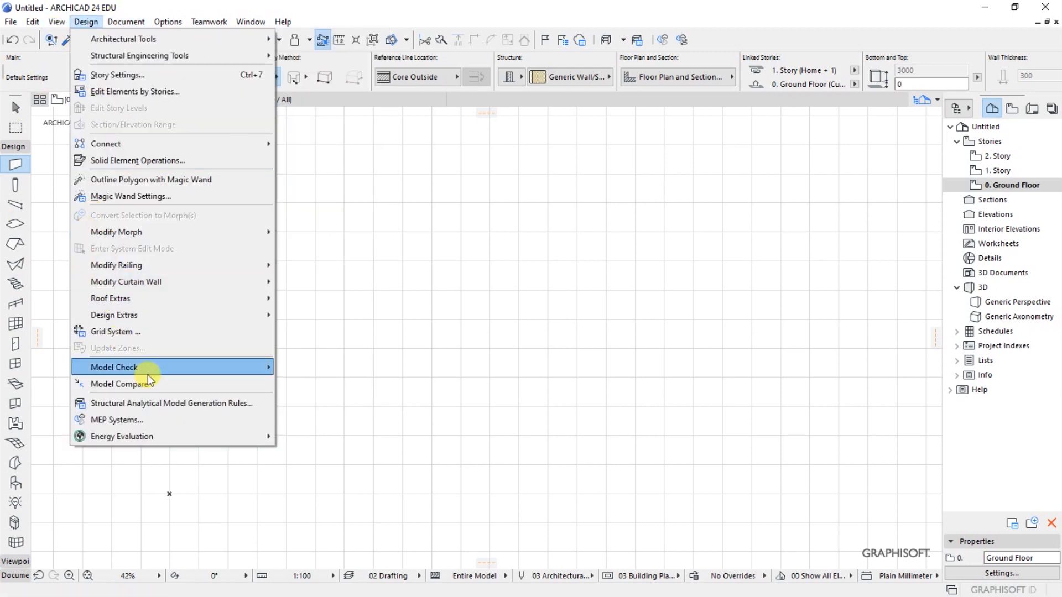
pyautogui.click(61, 246)
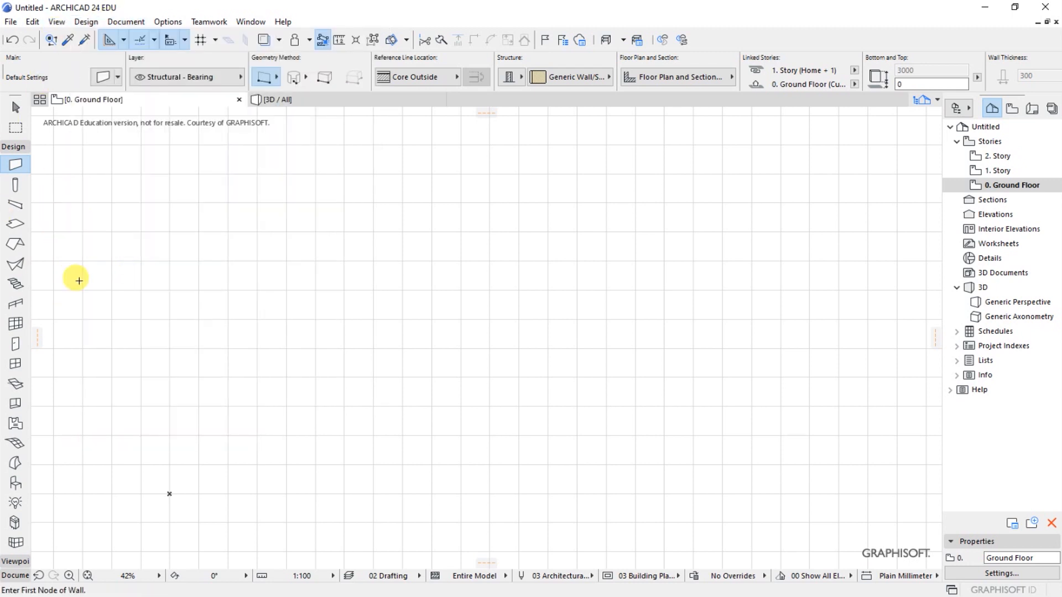
pyautogui.click(13, 148)
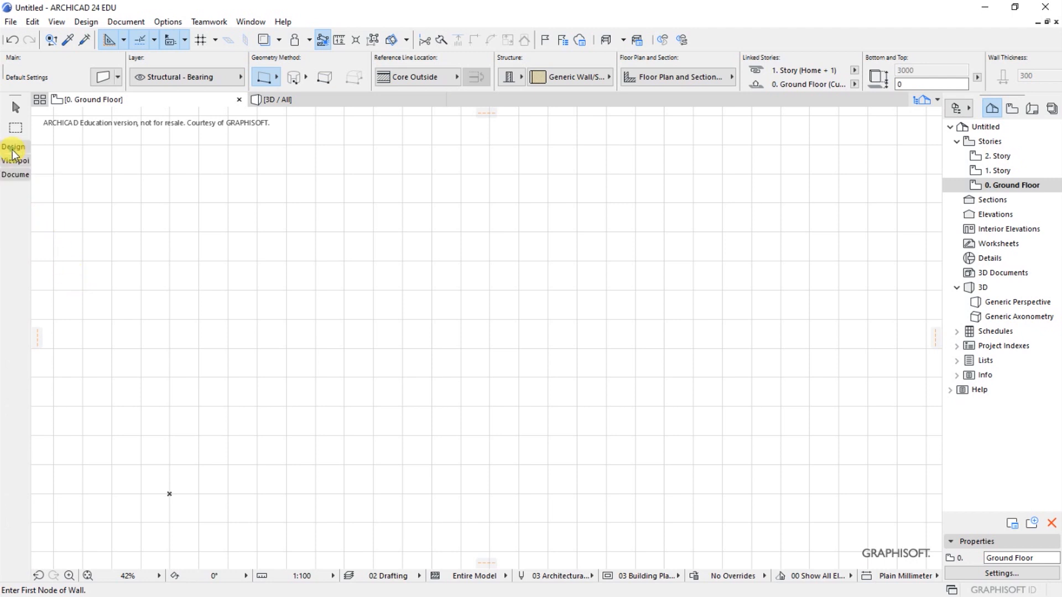
pyautogui.click(17, 176)
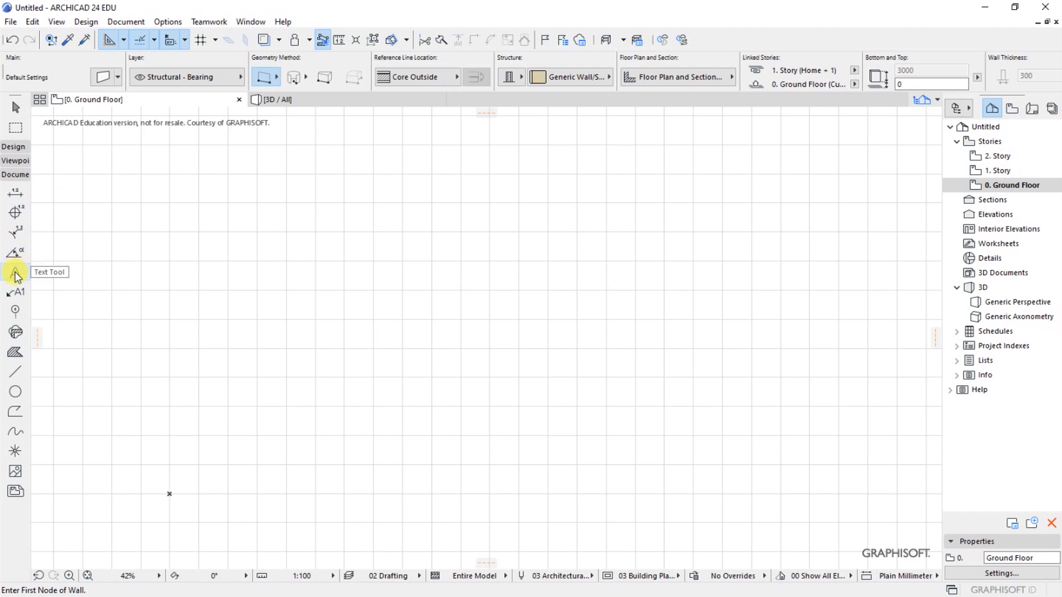
pyautogui.click(15, 311)
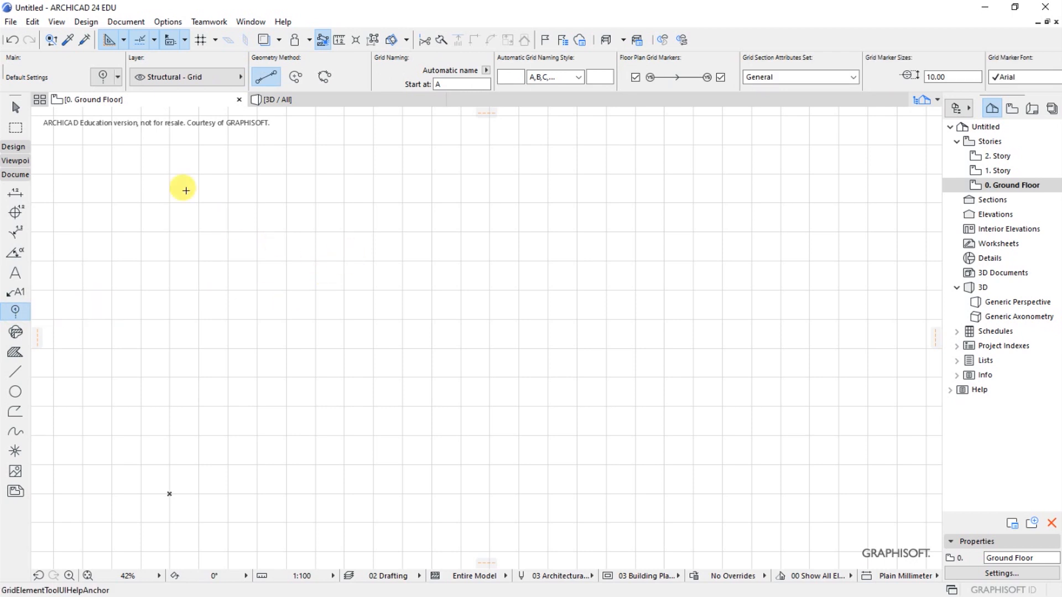
pyautogui.click(101, 77)
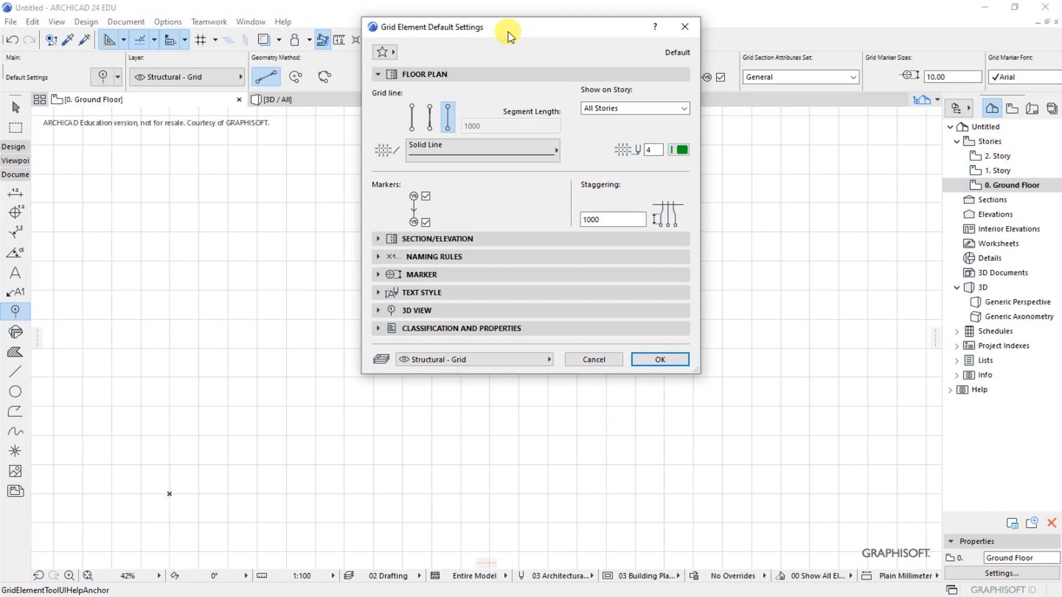
# - Set the floor plan grid line default to the Hidden Line type with pen 44
pyautogui.click(442, 73)
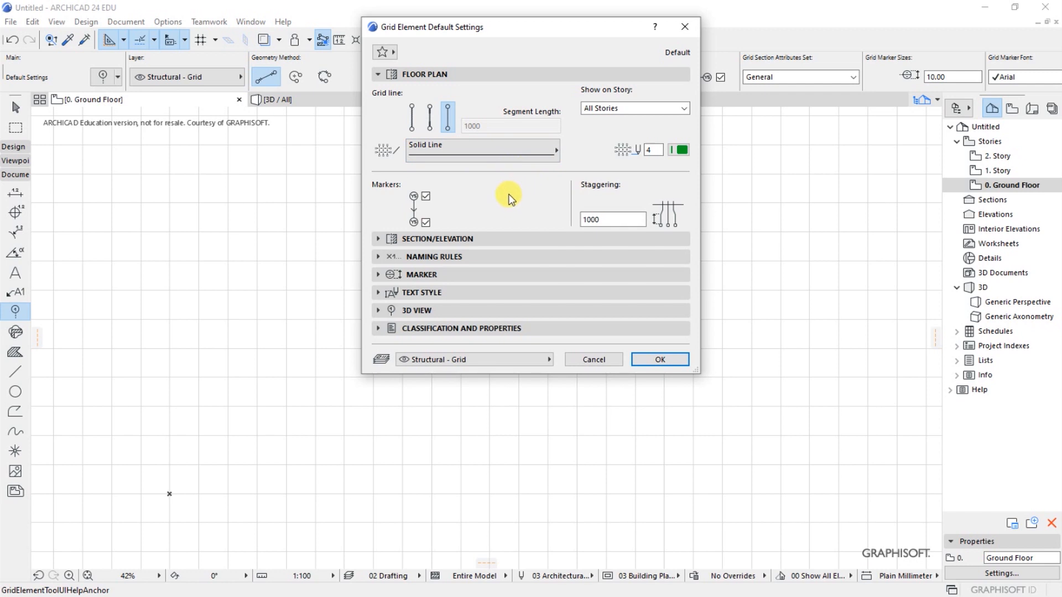
pyautogui.click(557, 150)
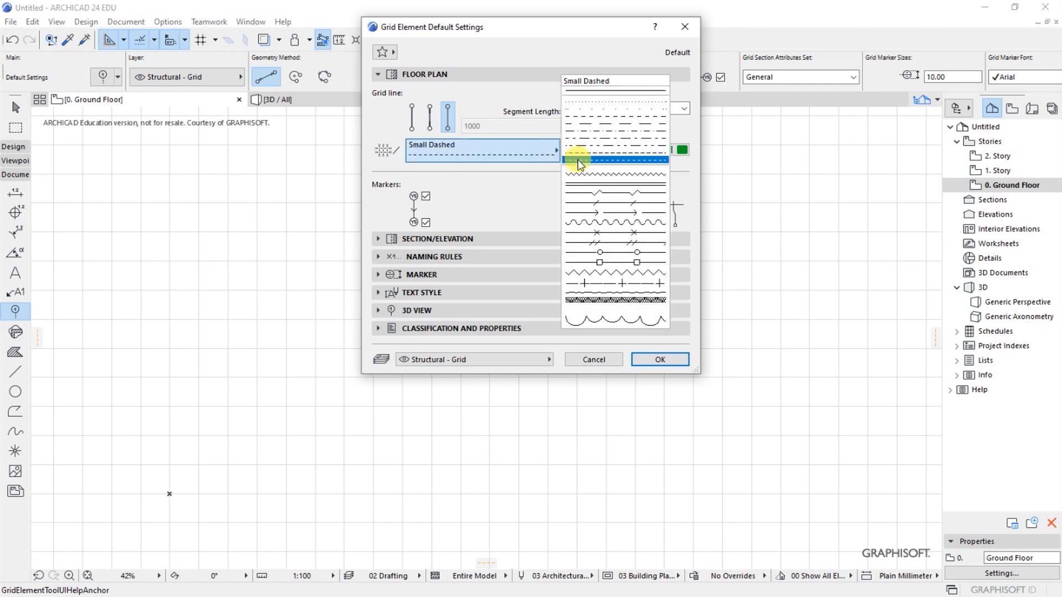
pyautogui.click(577, 154)
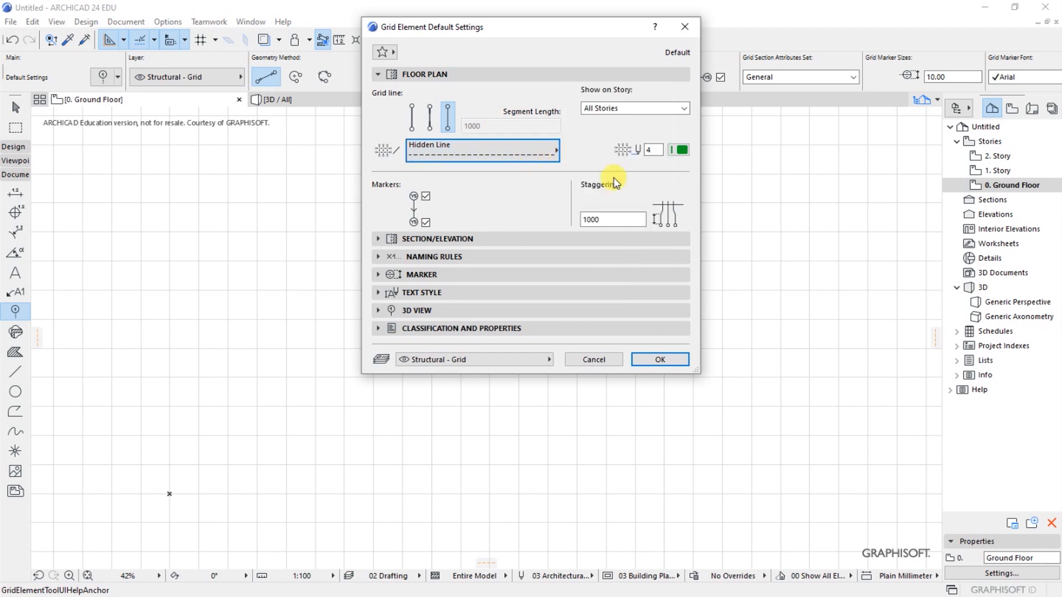
pyautogui.click(682, 154)
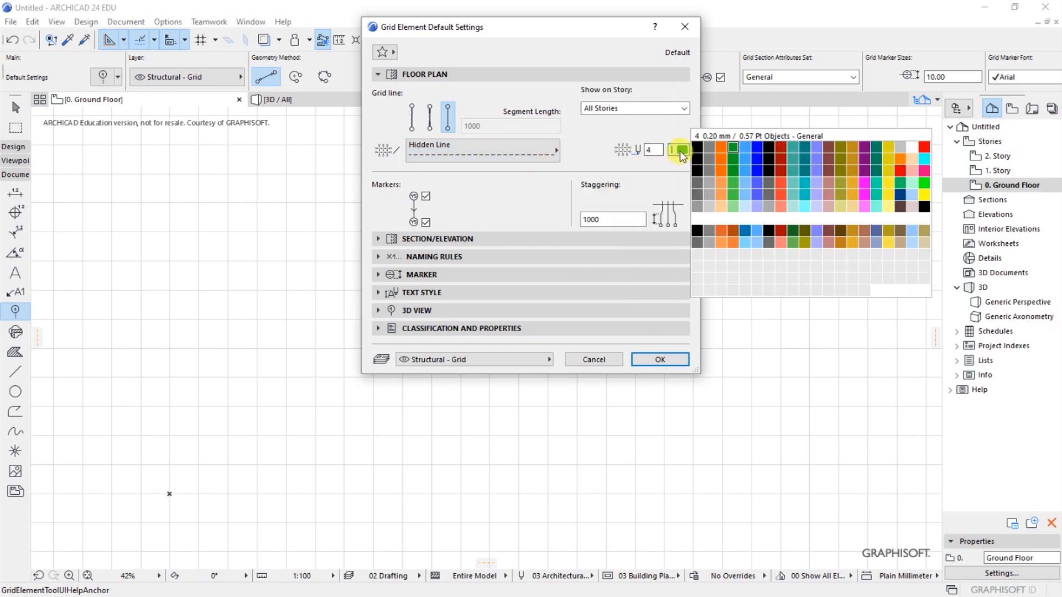
pyautogui.click(735, 176)
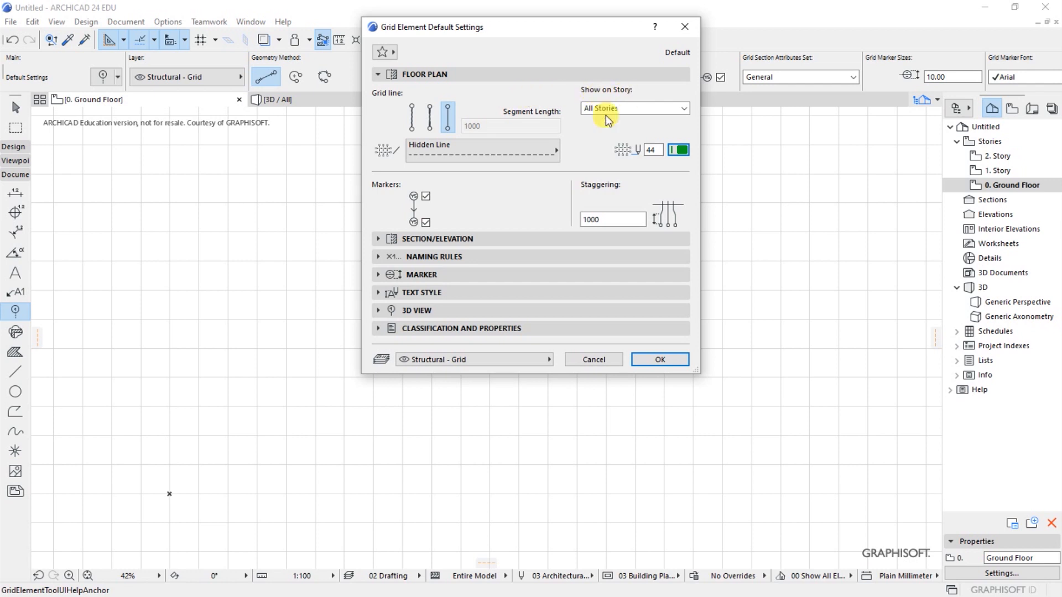
# - Show grid elements on Home Story Only and turn off both floor plan markers
pyautogui.click(684, 110)
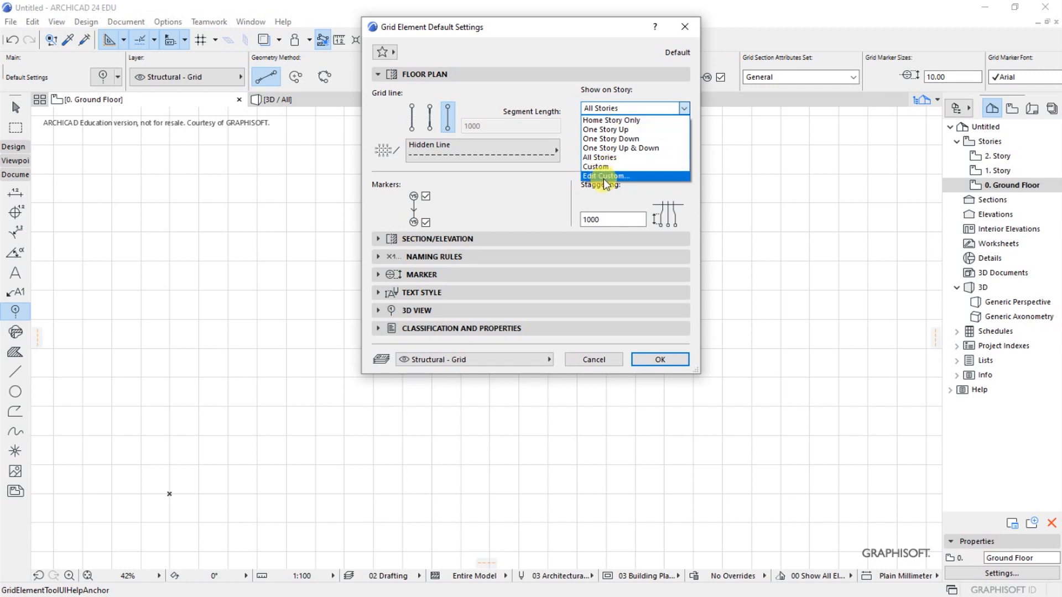
pyautogui.click(609, 120)
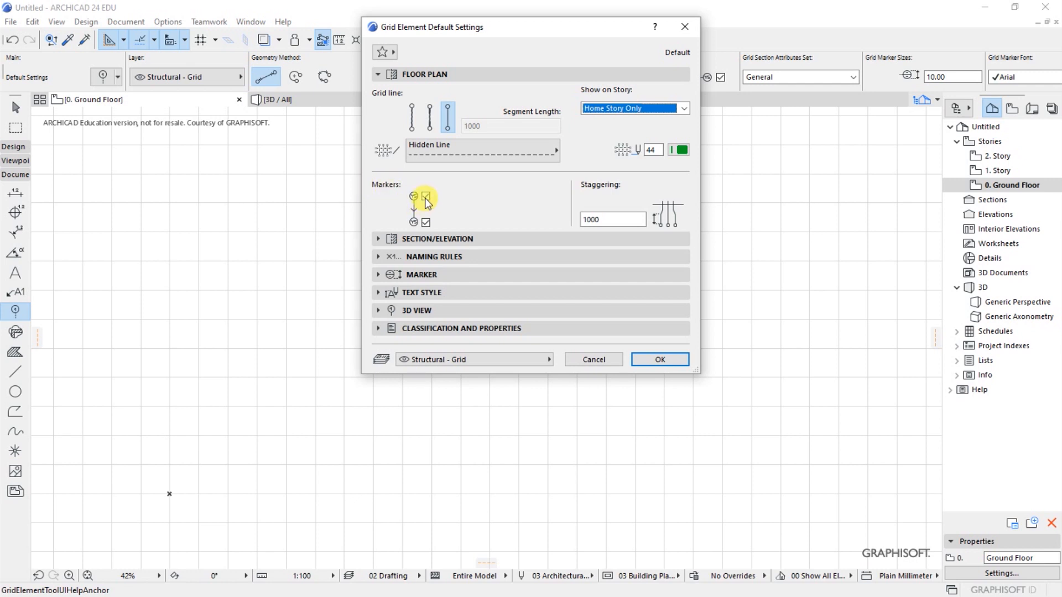
pyautogui.click(425, 198)
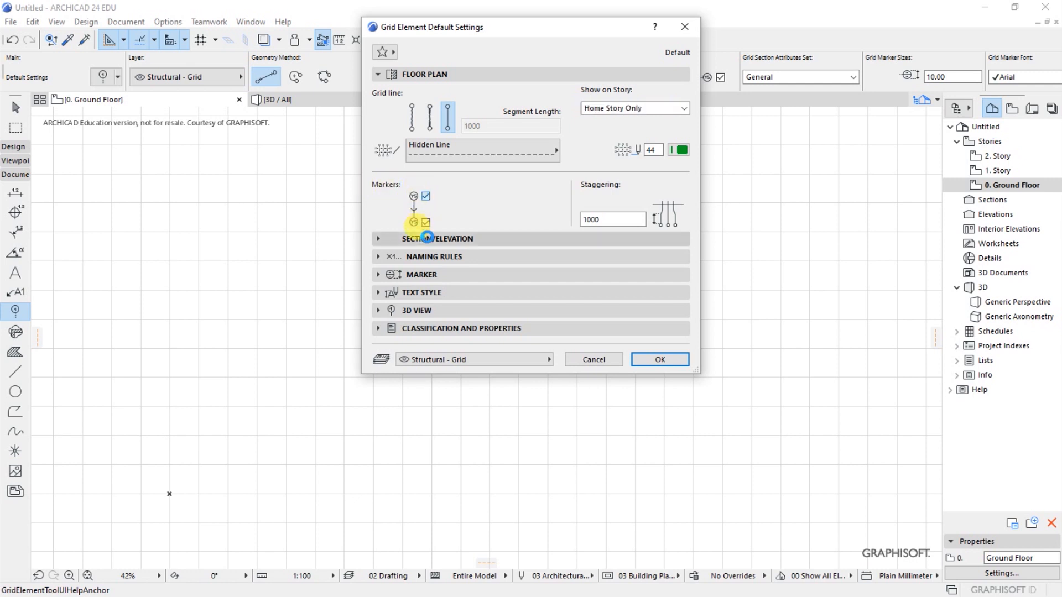
pyautogui.click(425, 224)
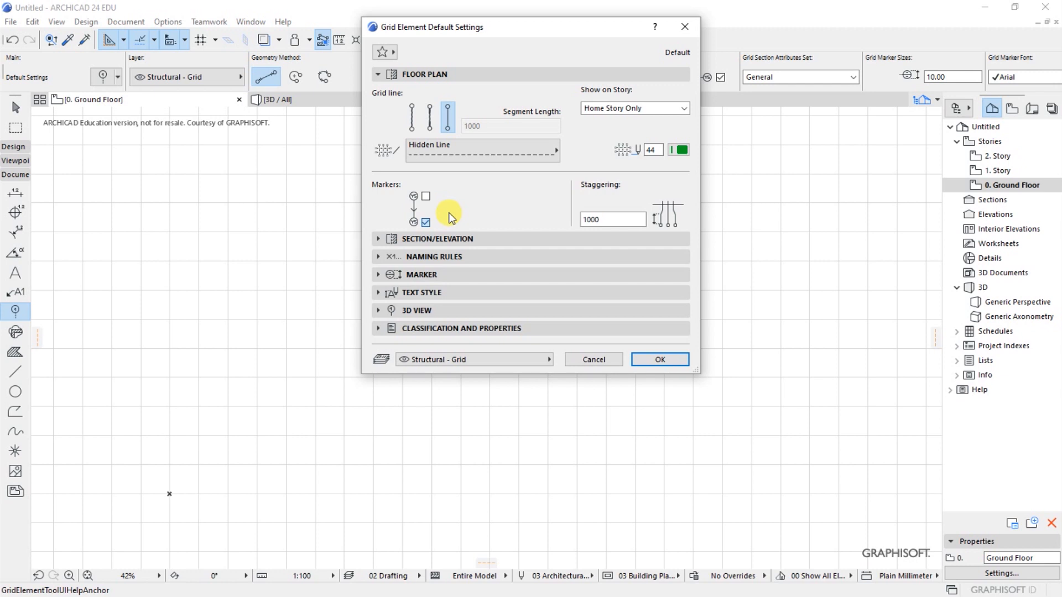
pyautogui.click(430, 76)
pyautogui.click(430, 77)
pyautogui.click(432, 75)
# - For sections and elevations, turn off both grid markers and set the grid line to Hidden Line with pen 44
pyautogui.click(418, 93)
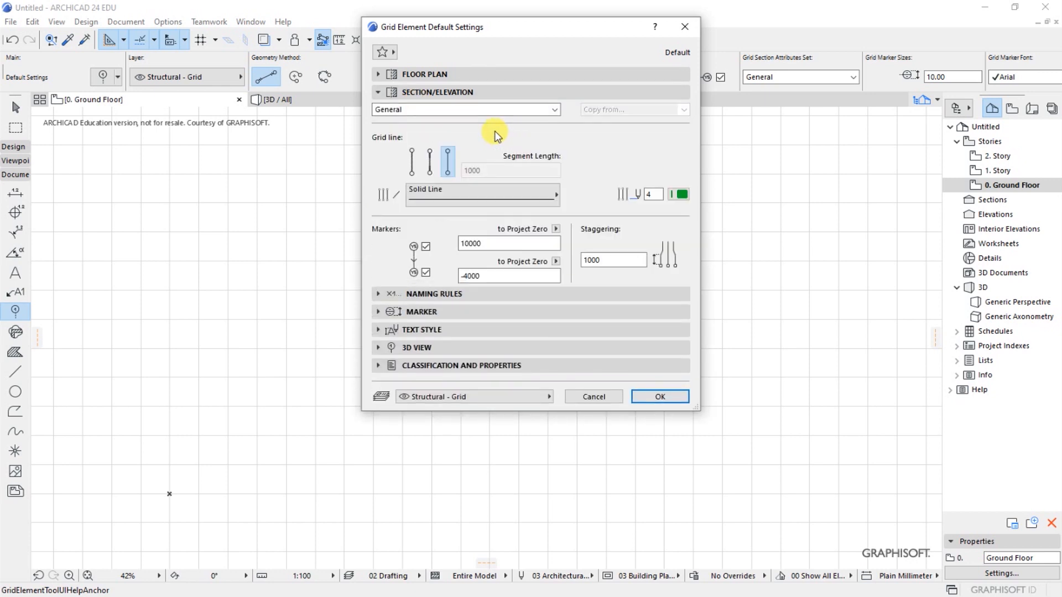
pyautogui.click(429, 247)
pyautogui.click(438, 193)
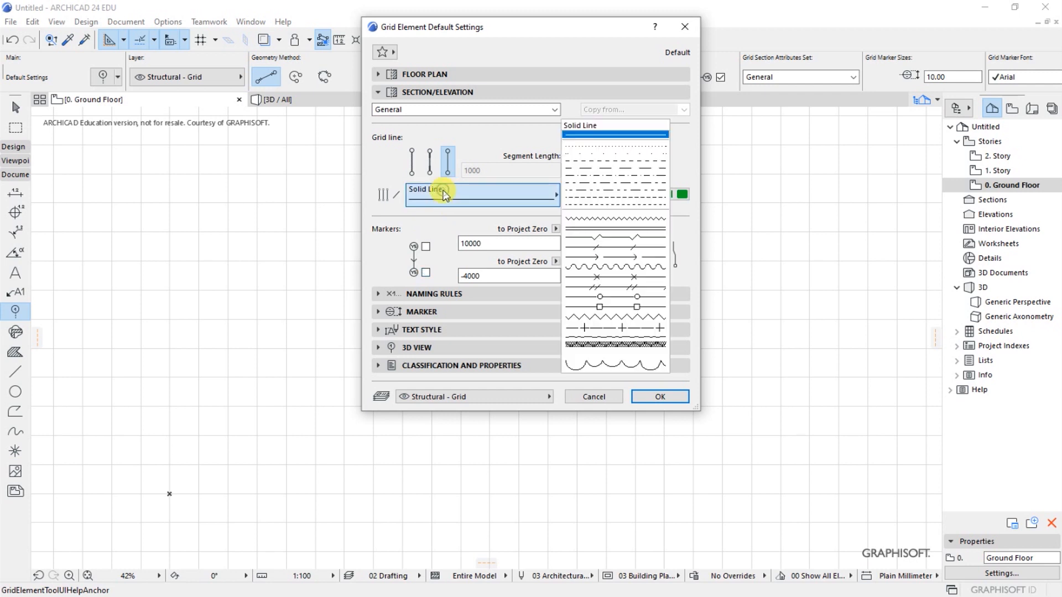
pyautogui.click(585, 206)
pyautogui.click(548, 200)
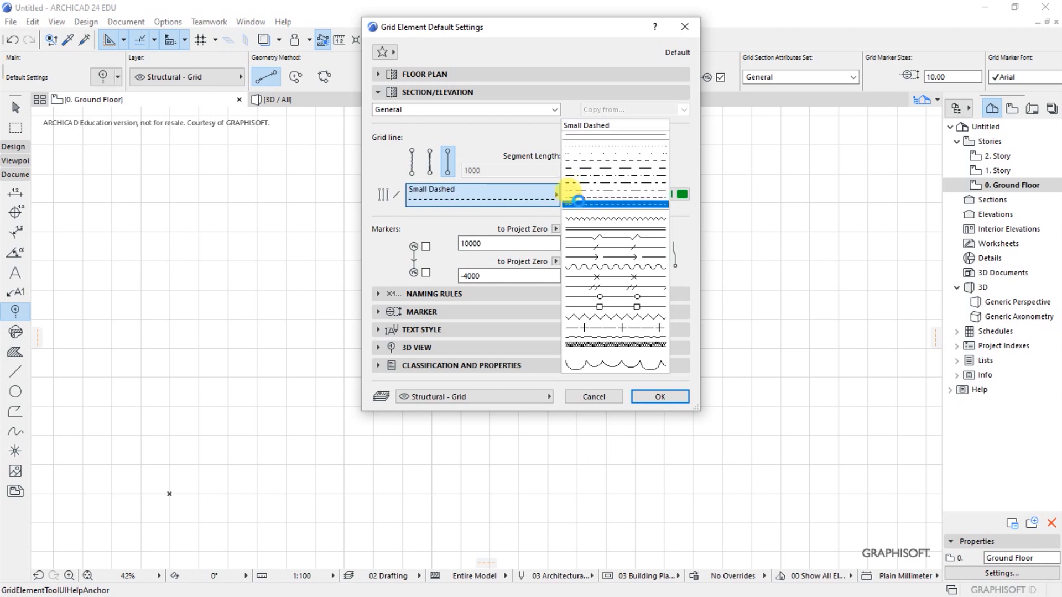
pyautogui.click(578, 197)
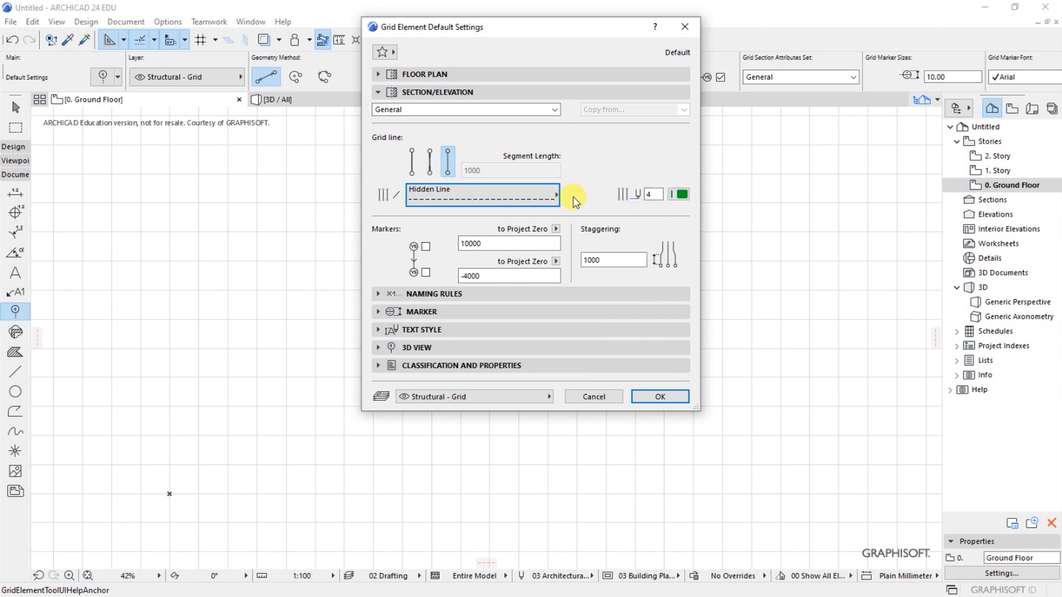
pyautogui.click(681, 196)
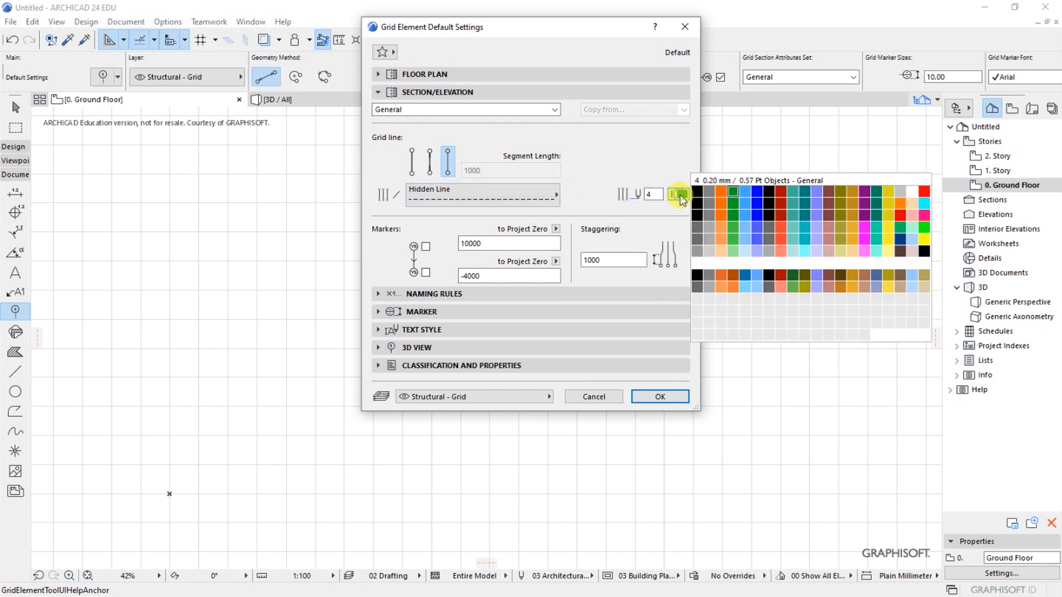
pyautogui.click(733, 215)
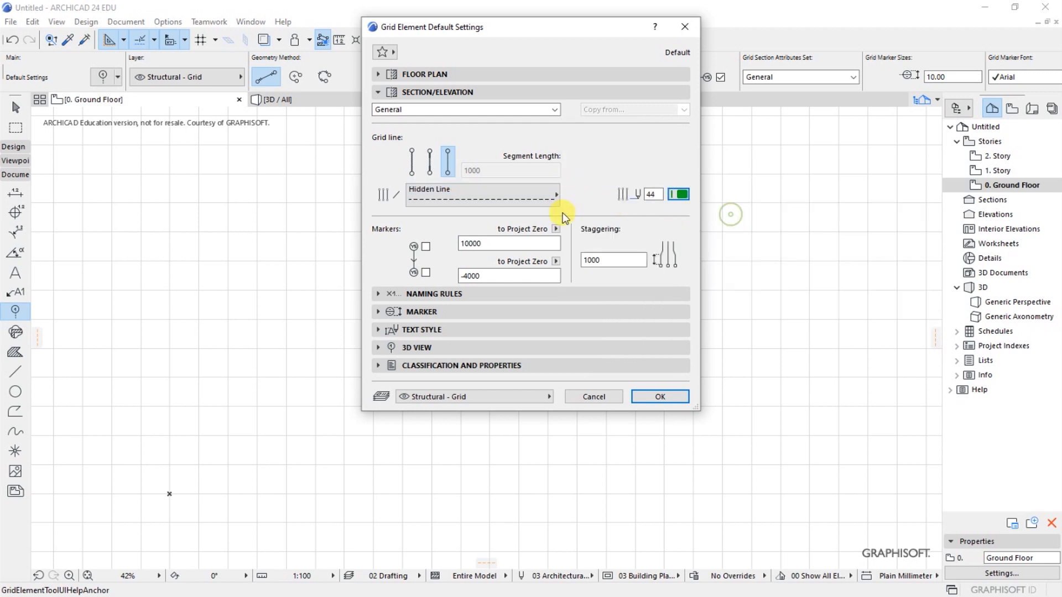
# - Turn off Display in 3D view for grid elements and accept the default settings, leaving naming rules and text style as they are
pyautogui.click(445, 294)
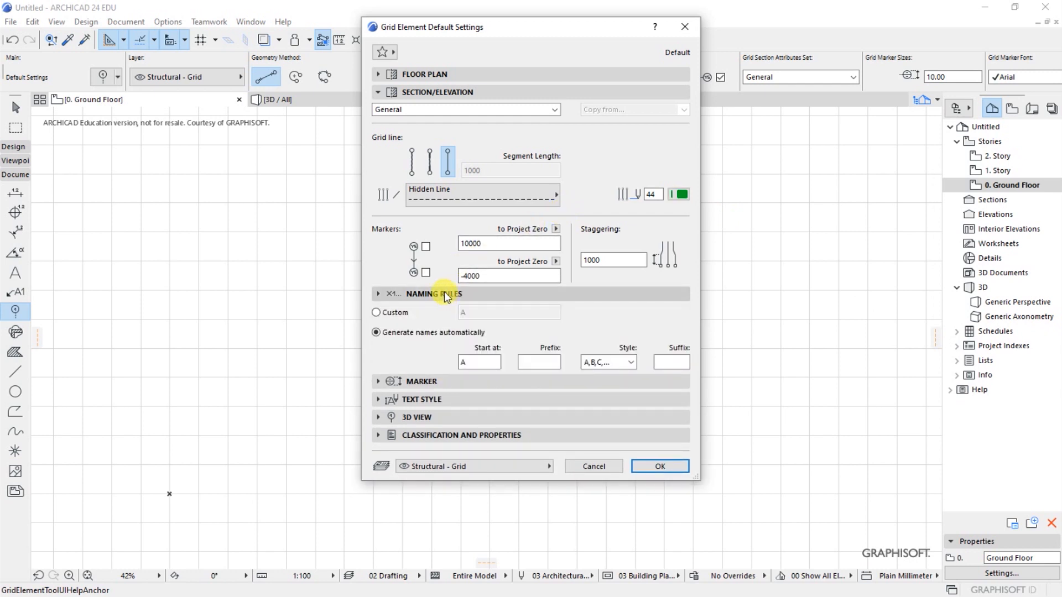
pyautogui.click(445, 295)
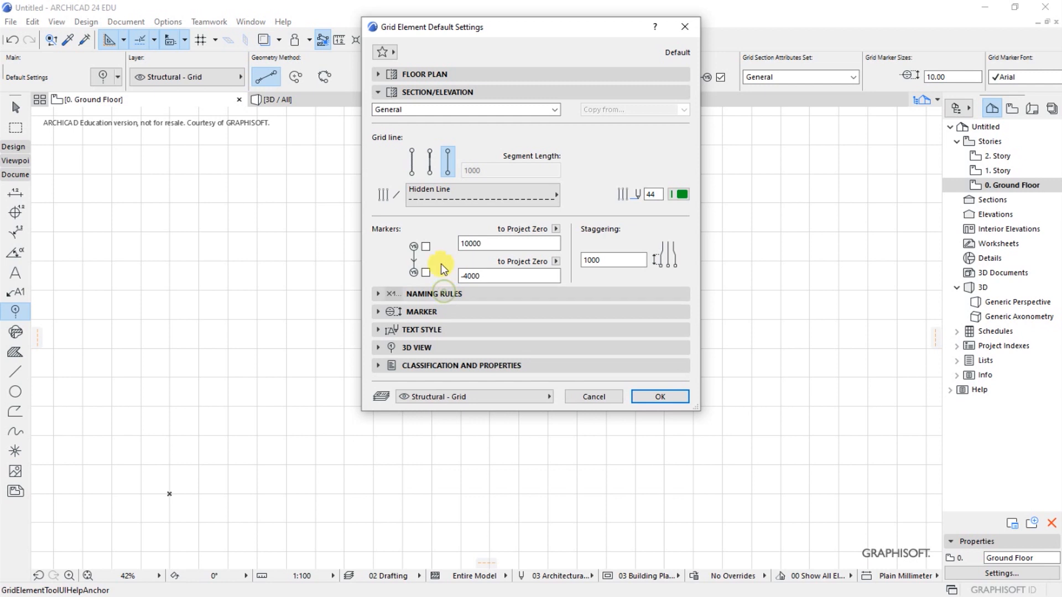
pyautogui.click(438, 92)
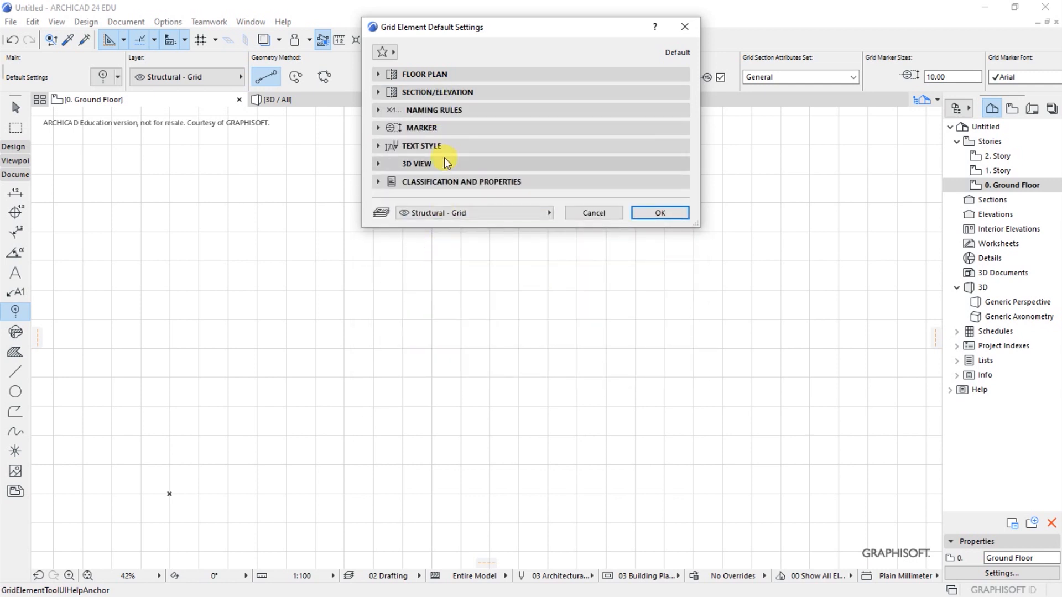
pyautogui.click(424, 146)
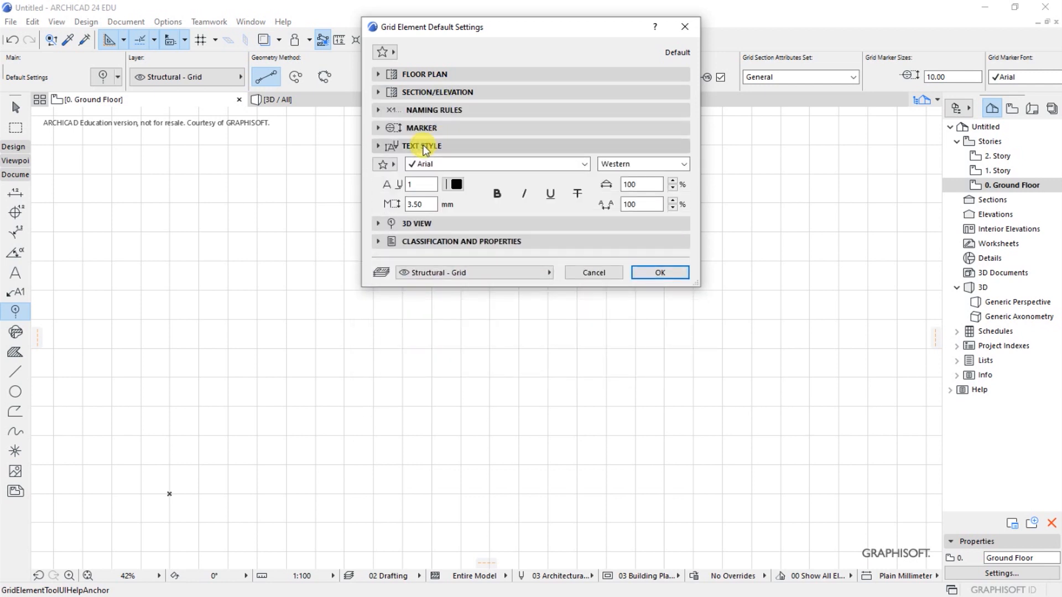
pyautogui.click(424, 146)
pyautogui.click(429, 165)
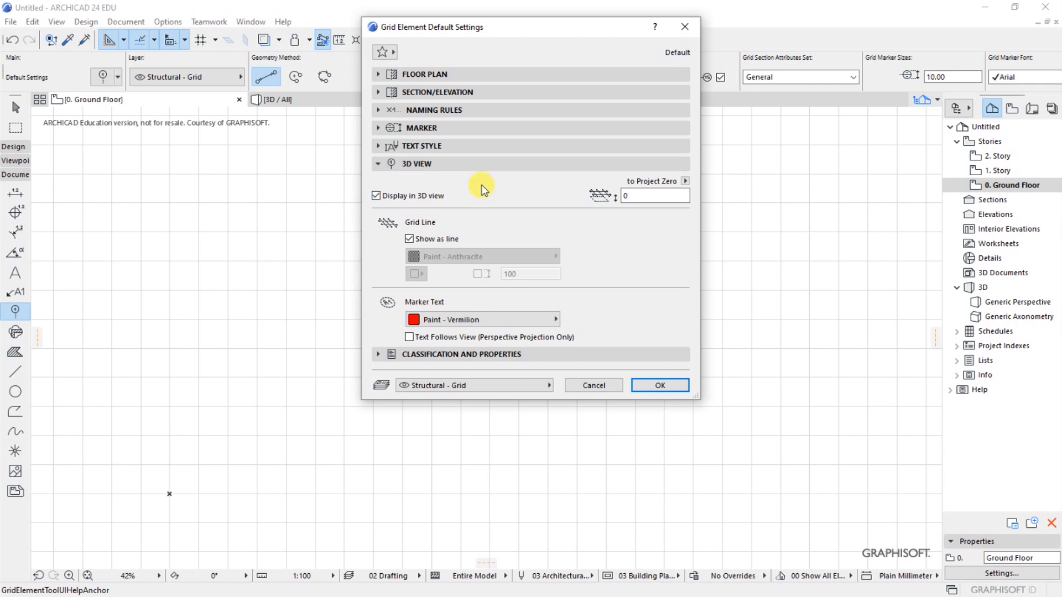
pyautogui.click(376, 196)
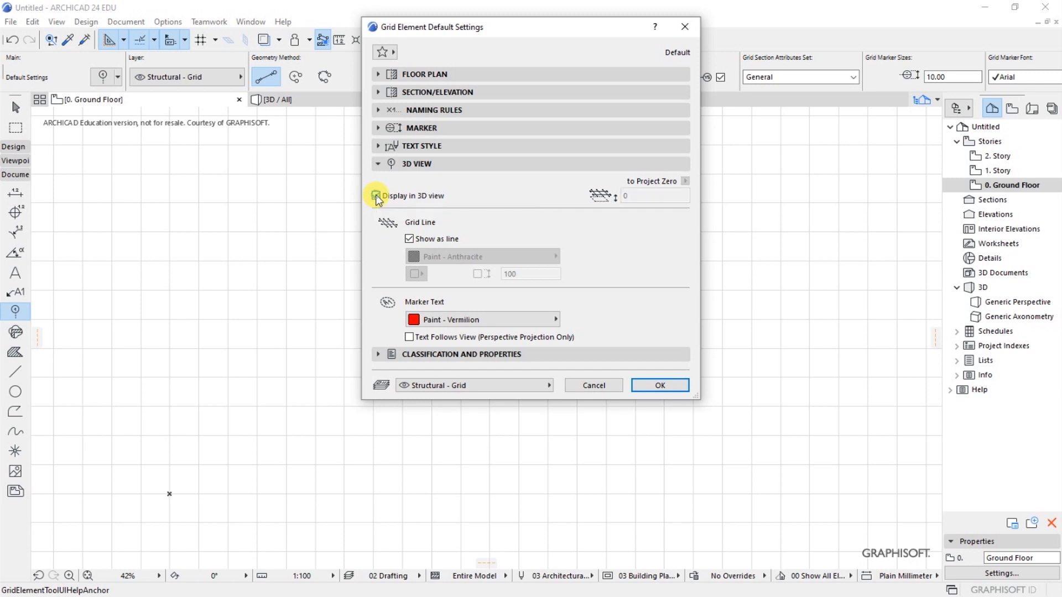
pyautogui.click(435, 200)
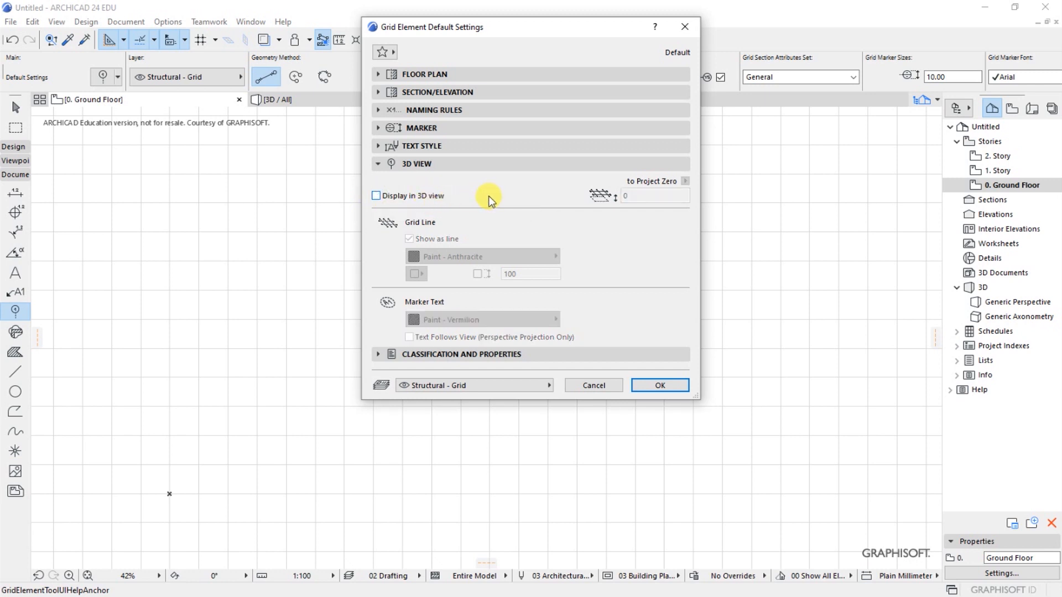
pyautogui.click(426, 165)
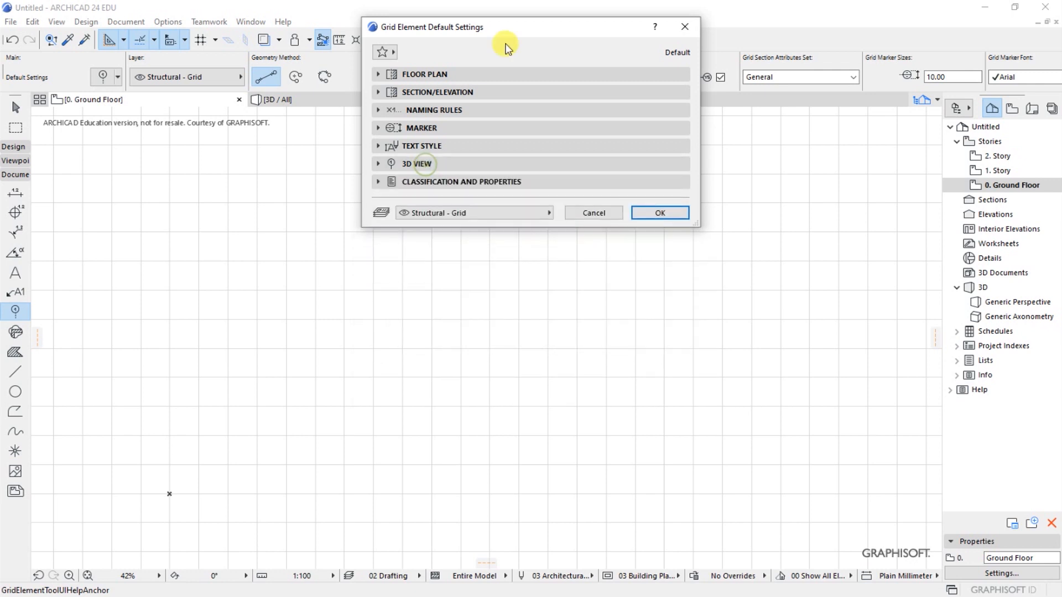
pyautogui.moveTo(512, 31); pyautogui.dragTo(489, 126)
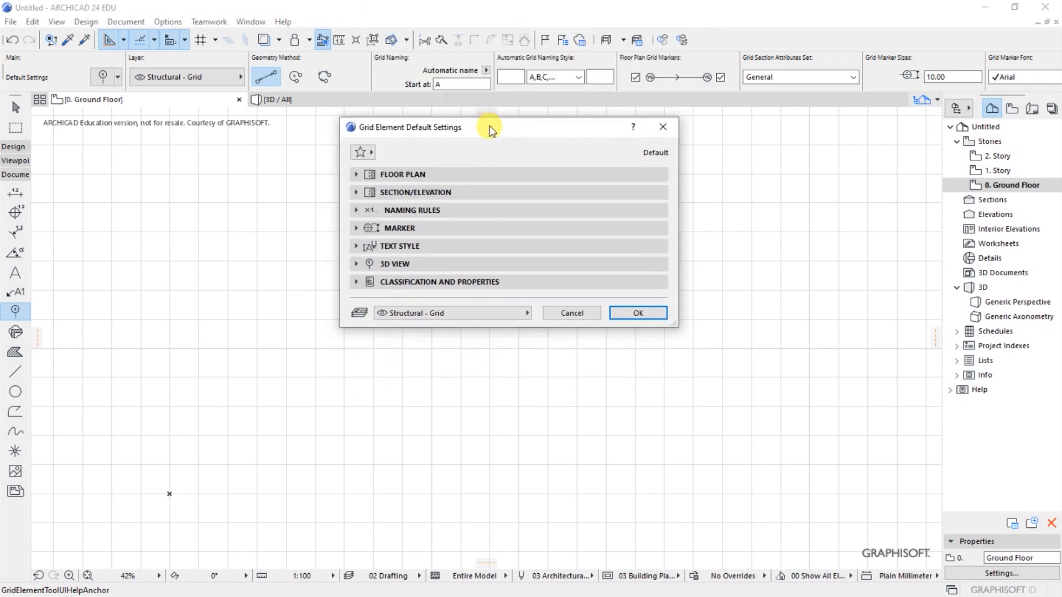
pyautogui.click(636, 313)
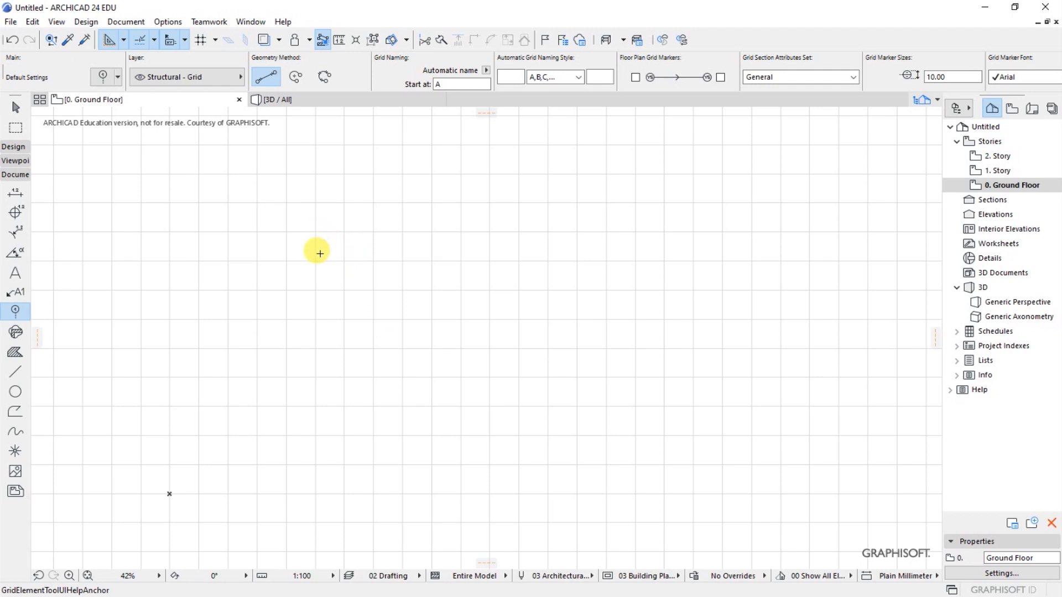
# - Draw the first vertical grid line on the ground floor plan, 16000 mm long, running straight down from its start point
pyautogui.scroll(-2, 286, 270)
pyautogui.scroll(3, 274, 271)
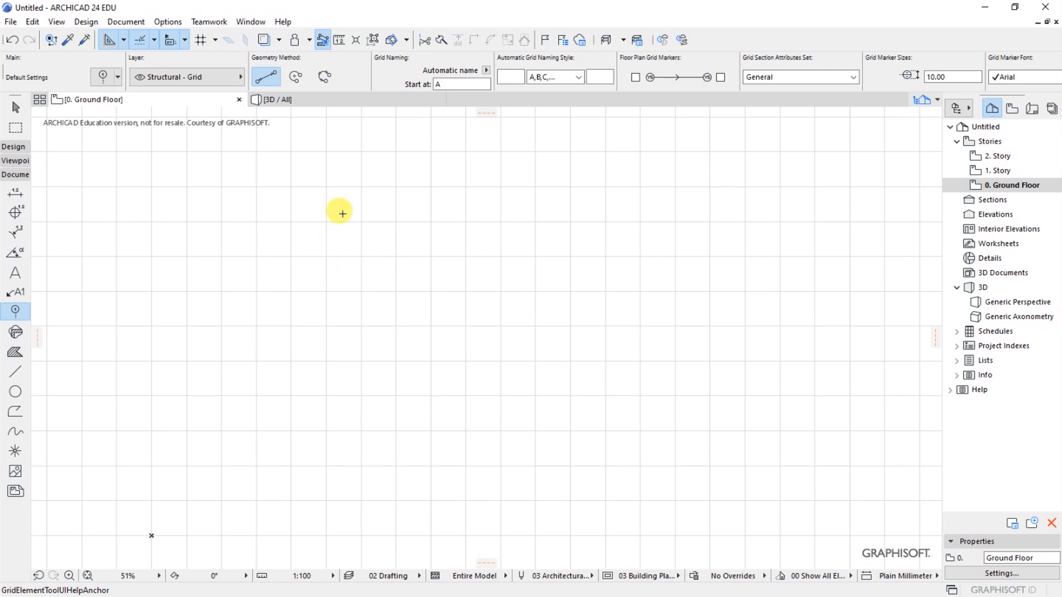
pyautogui.click(343, 164)
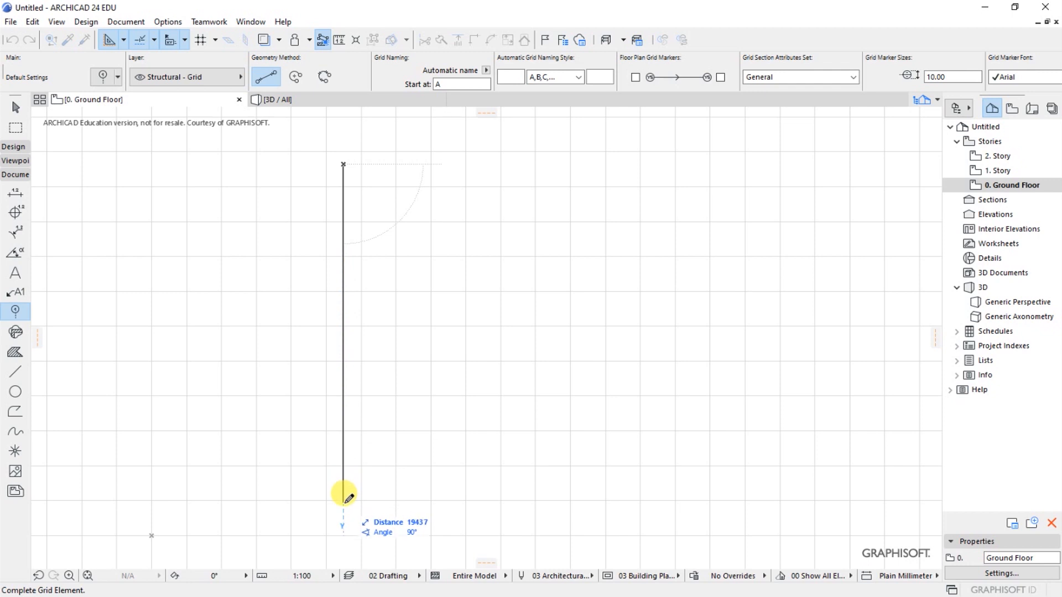
pyautogui.write('1600')
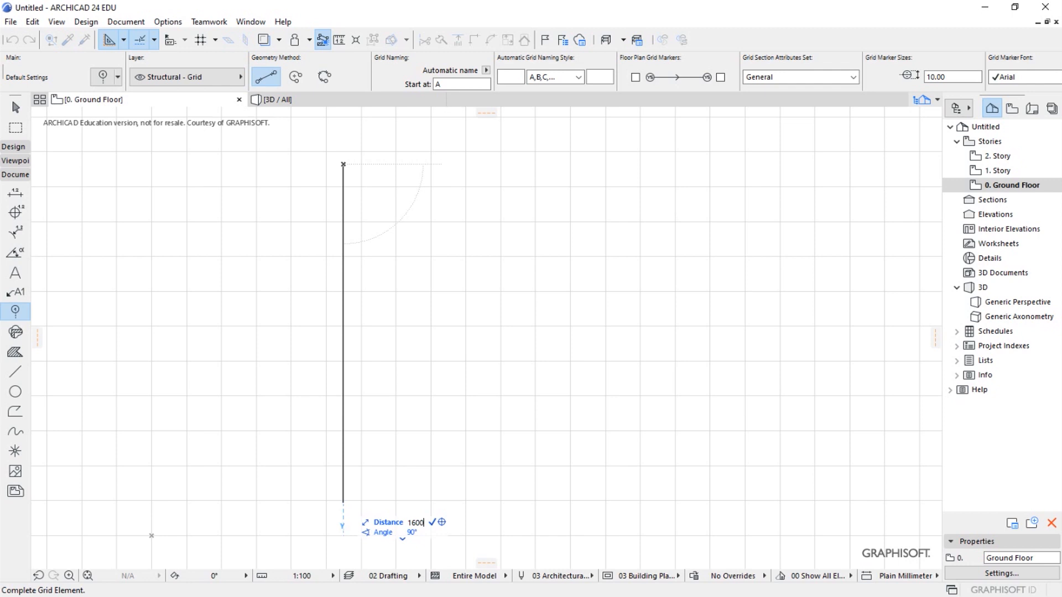
pyautogui.write('0')
pyautogui.press('Return')
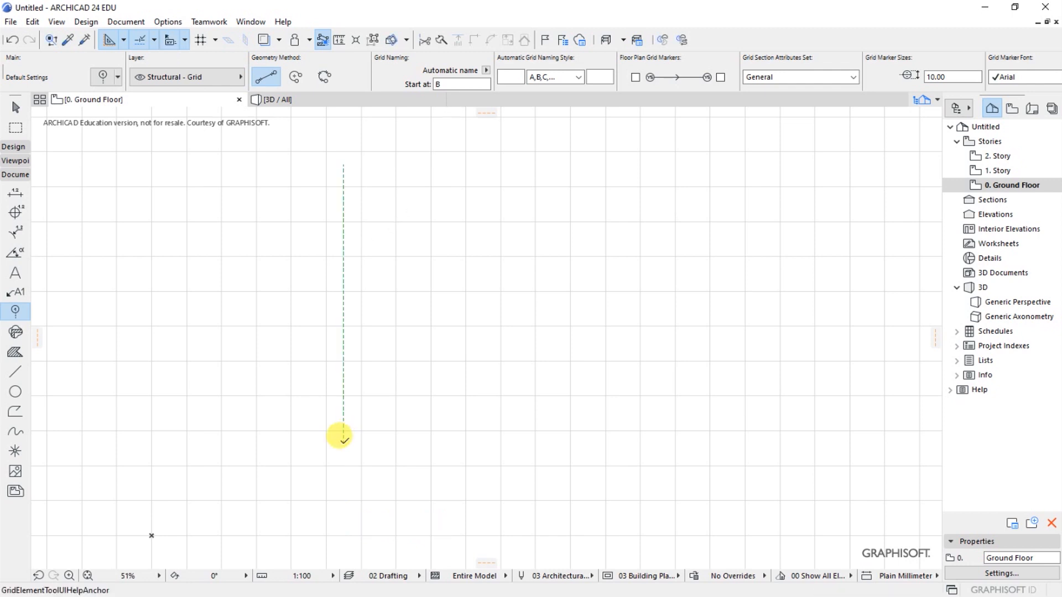
# - Select the vertical grid line and drag a copy of it 3500 mm horizontally to the right
pyautogui.scroll(3, 339, 163)
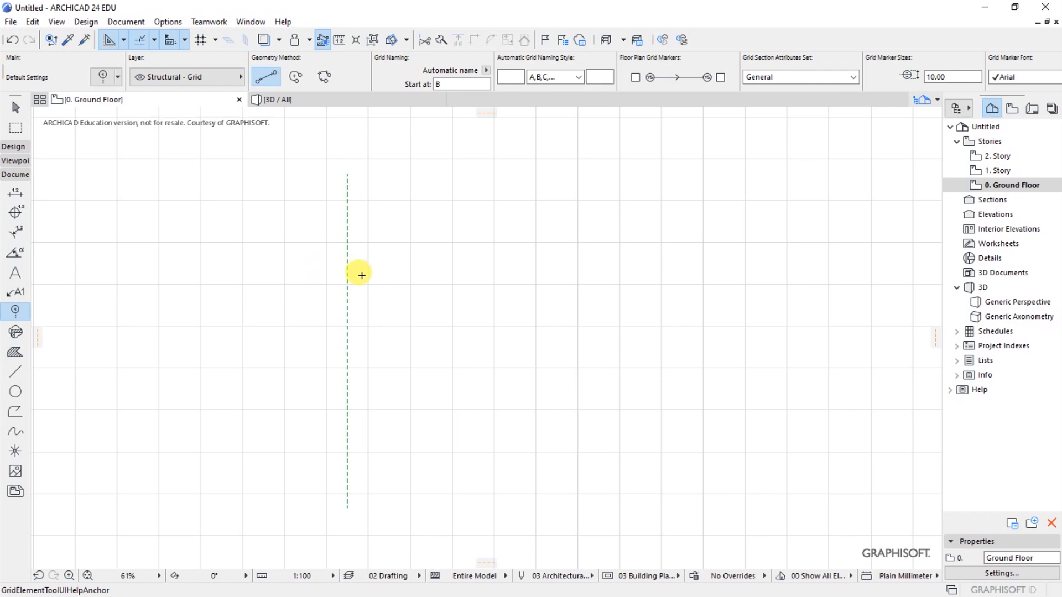
pyautogui.press('shift')
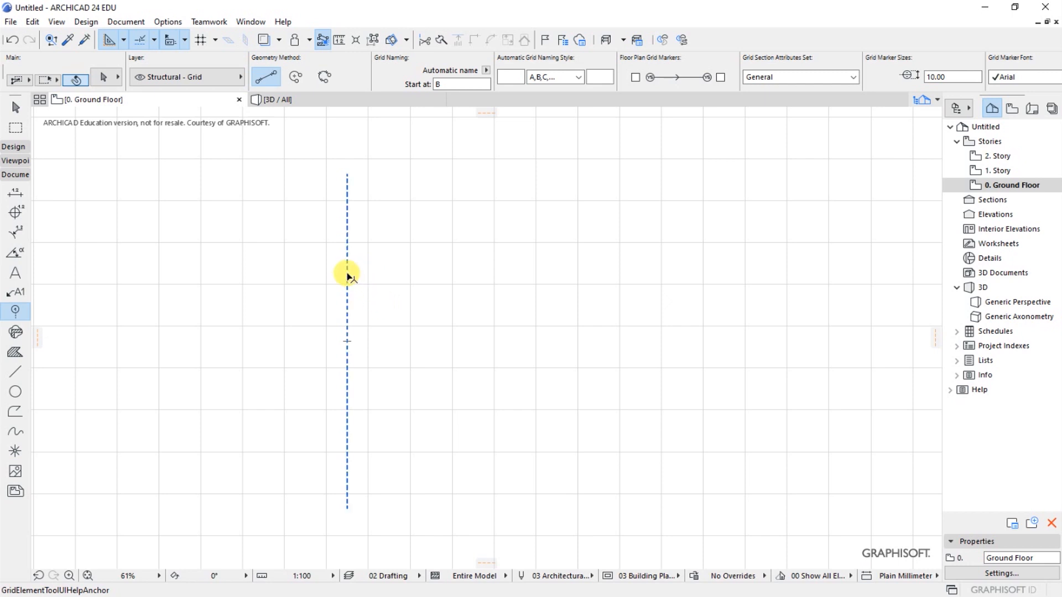
pyautogui.keyDown('shift'); pyautogui.click(347, 279); pyautogui.keyUp('shift')
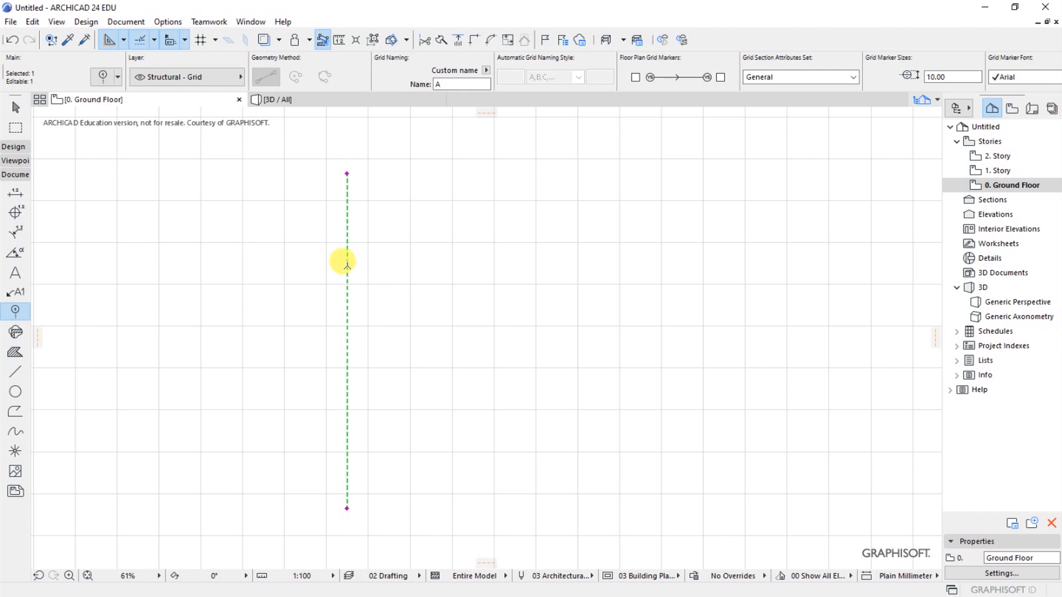
pyautogui.rightClick(324, 265)
pyautogui.moveTo(360, 405)
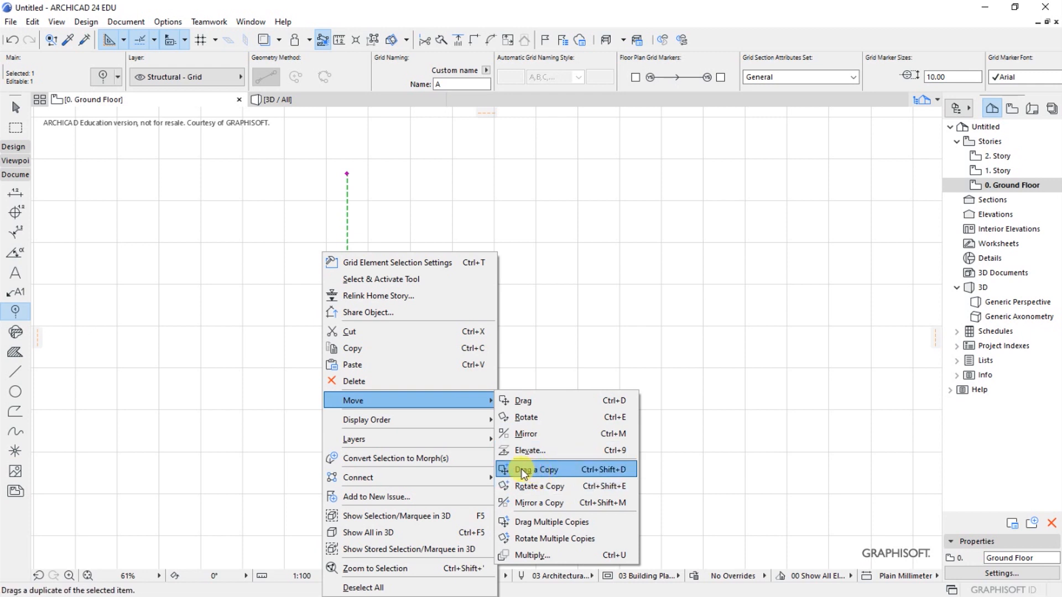
pyautogui.click(539, 471)
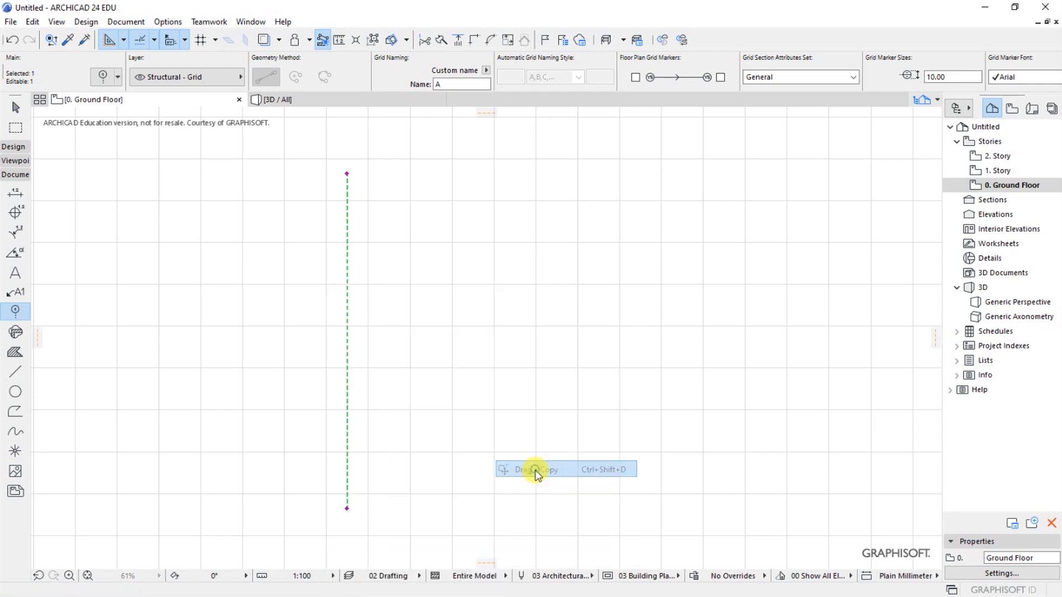
pyautogui.click(347, 404)
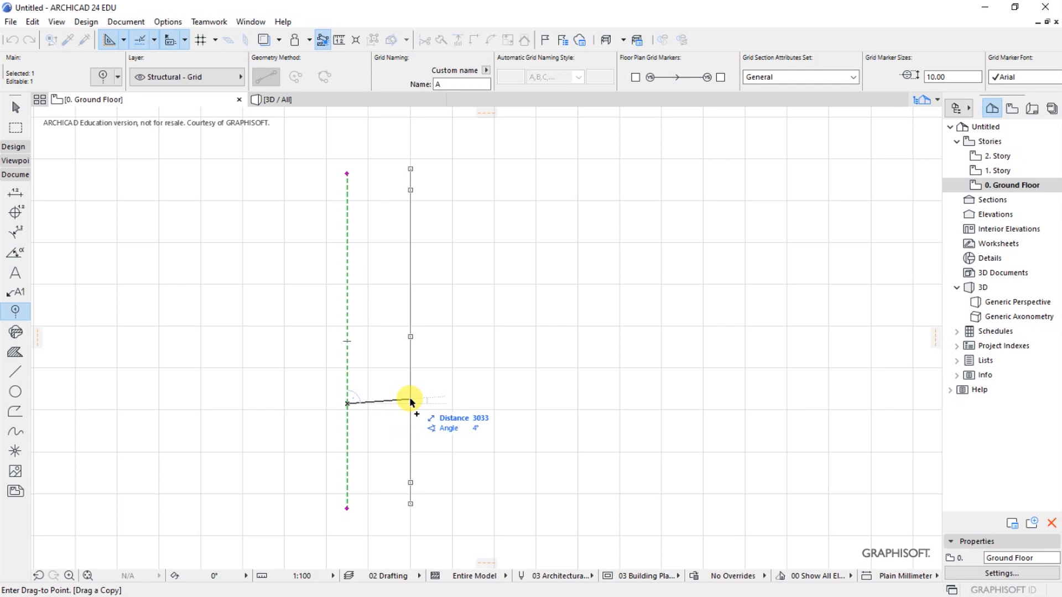
pyautogui.hotkey('shift', 'Tab')
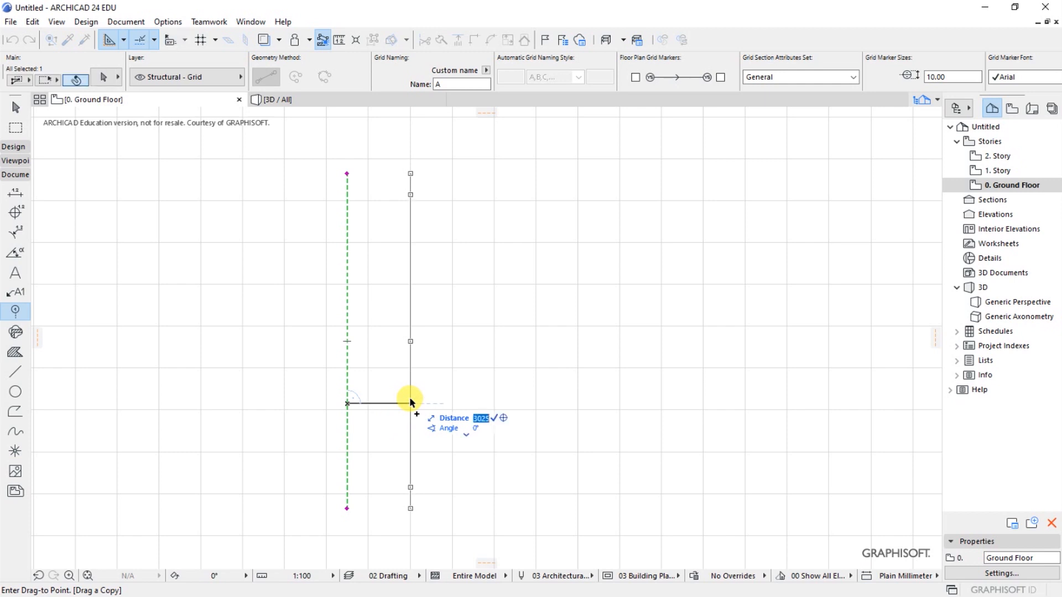
pyautogui.write('35')
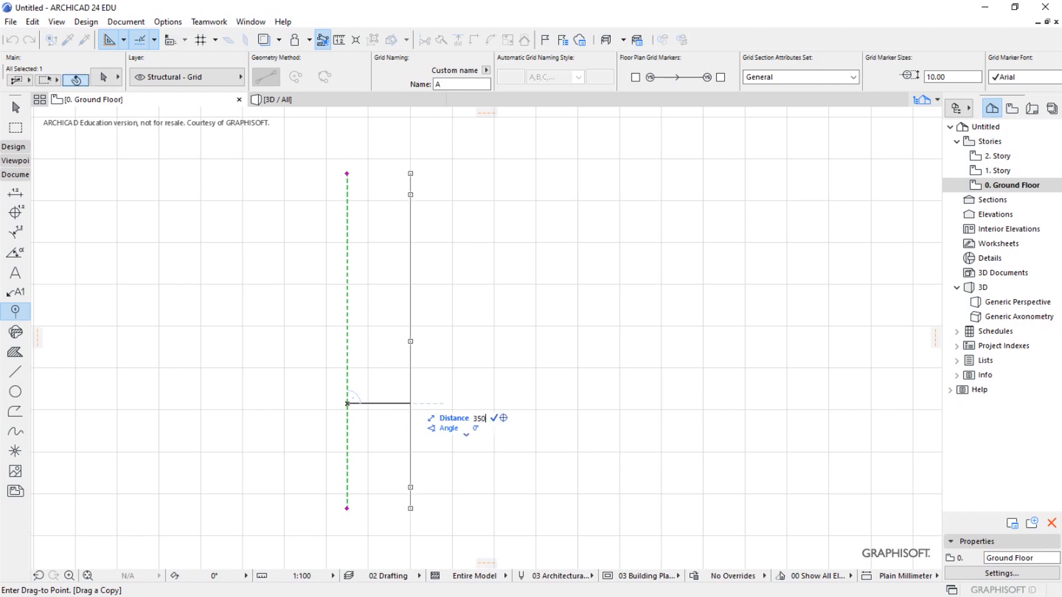
pyautogui.write('00')
pyautogui.press('Return')
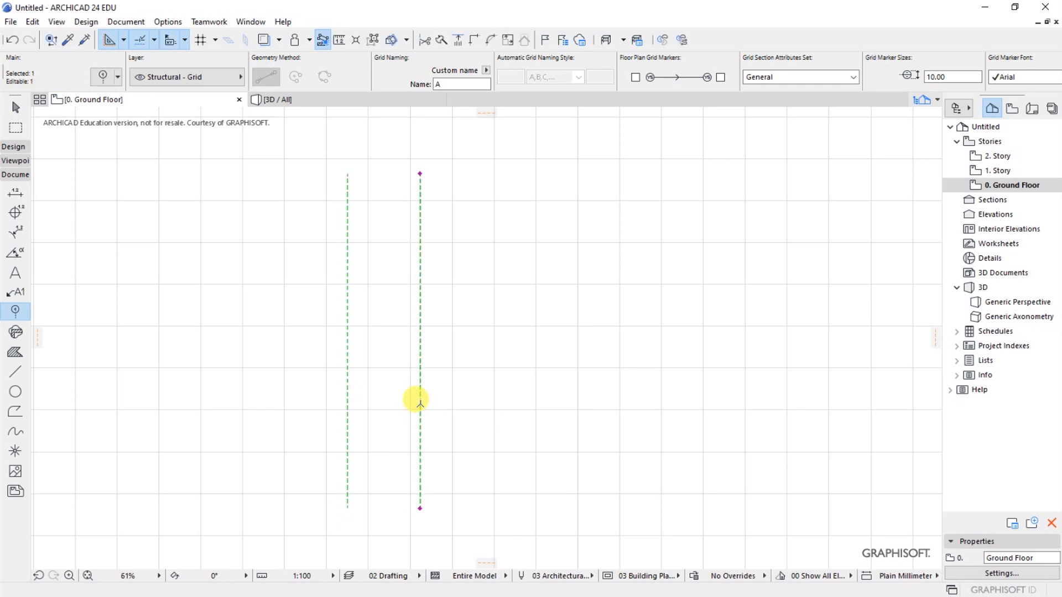
pyautogui.rightClick(406, 346)
pyautogui.moveTo(559, 403)
pyautogui.click(609, 486)
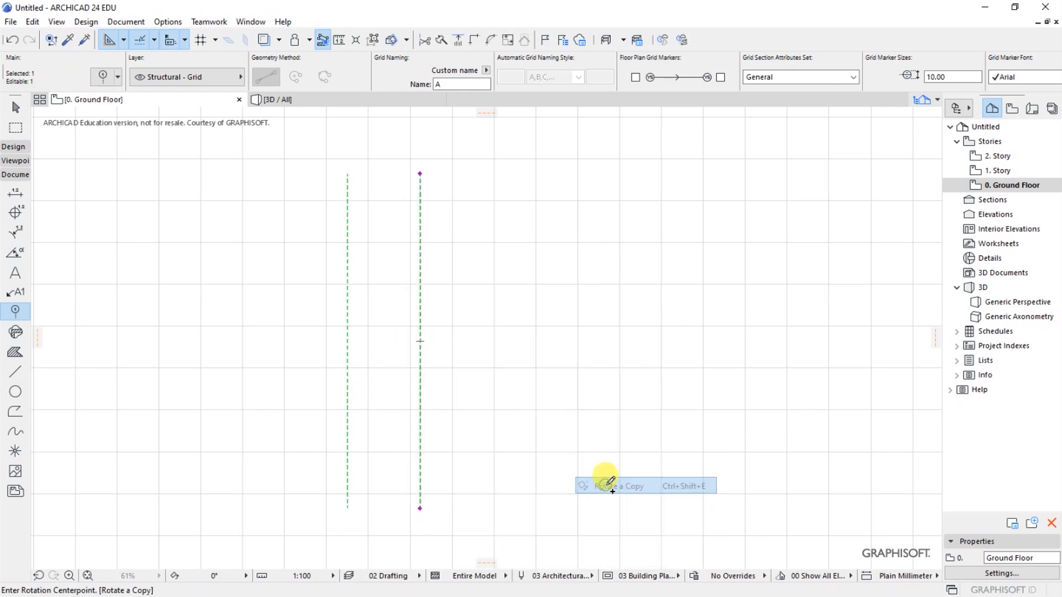
pyautogui.press('Escape')
# - Drag a copy of the second vertical grid line 3500 mm to the right to make the third line
pyautogui.rightClick(370, 347)
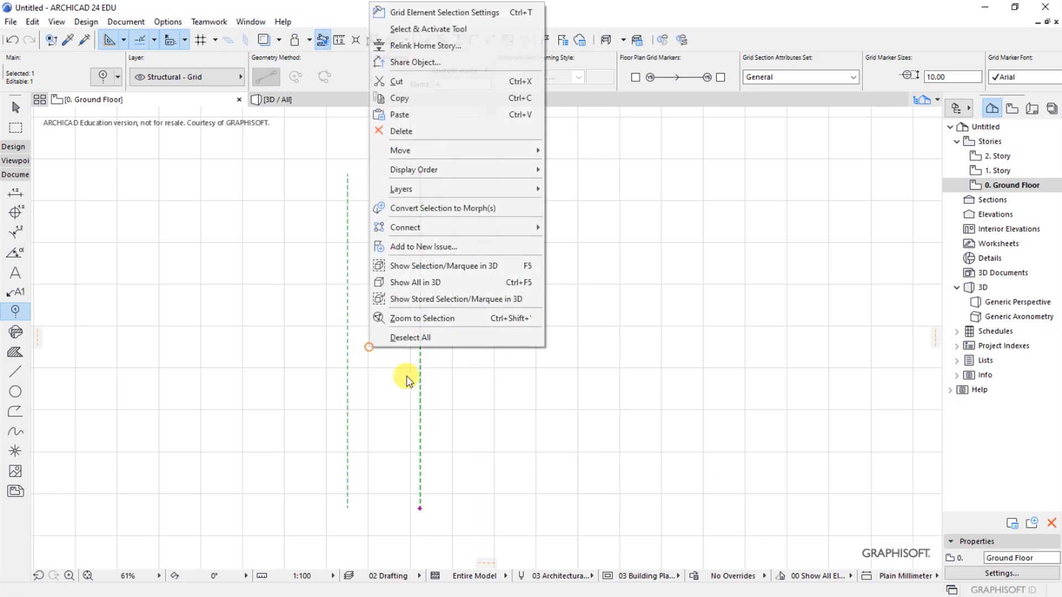
pyautogui.moveTo(410, 158)
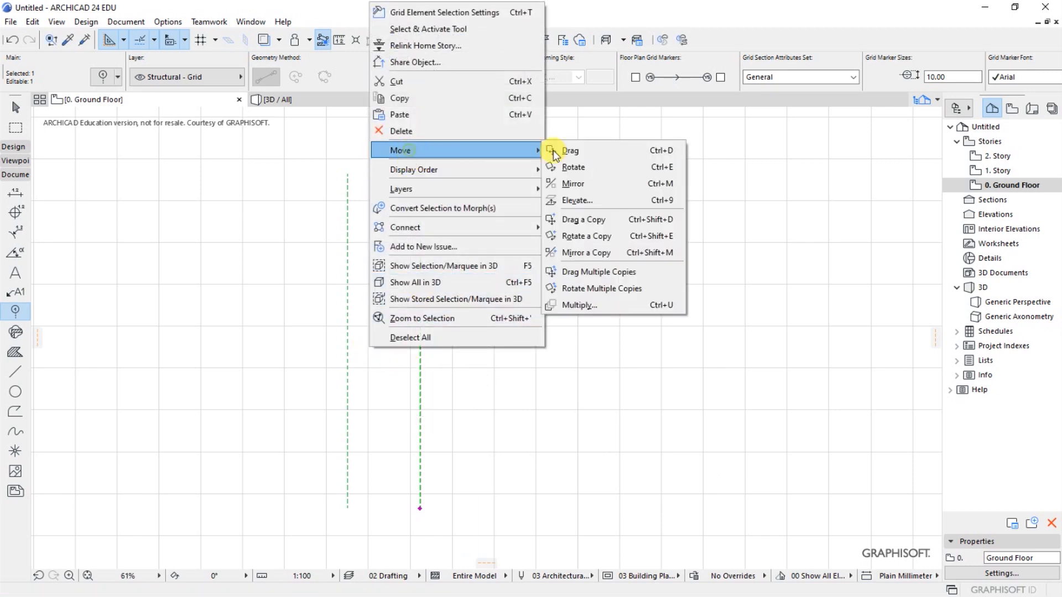
pyautogui.click(581, 219)
pyautogui.click(420, 339)
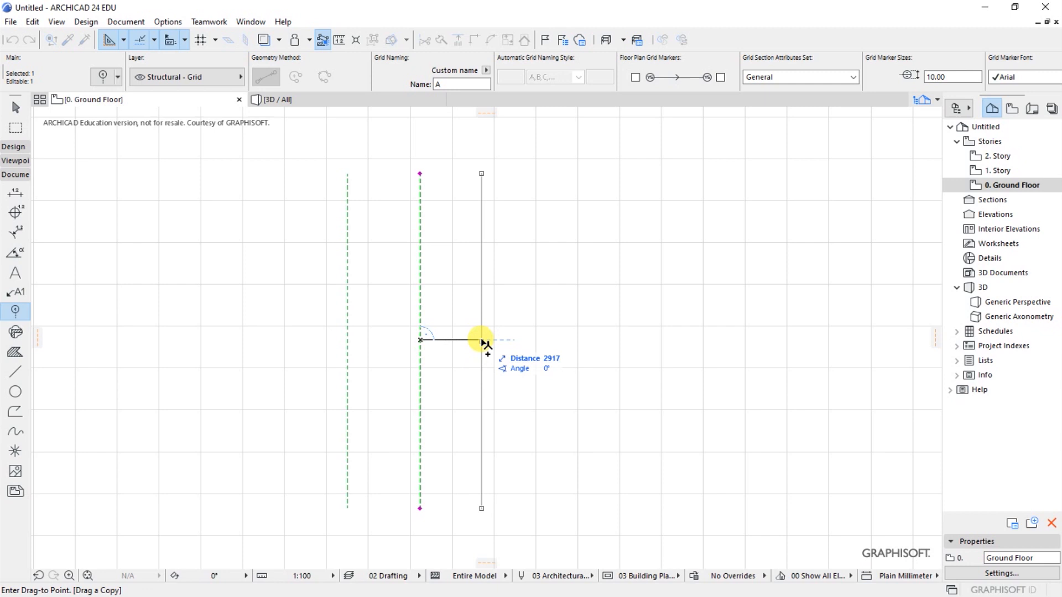
pyautogui.press('Tab')
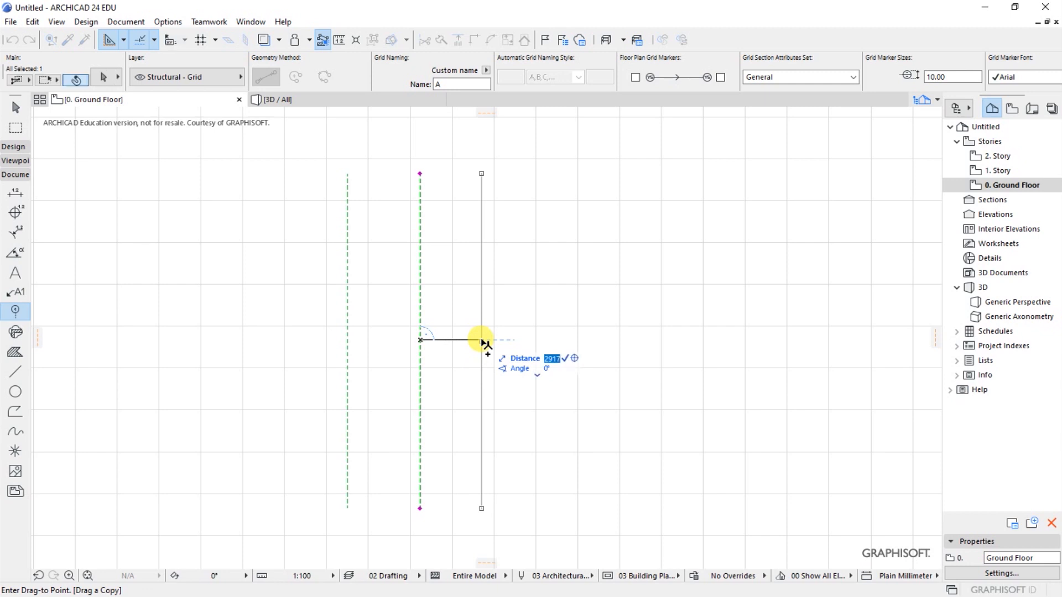
pyautogui.write('3500')
pyautogui.press('Return')
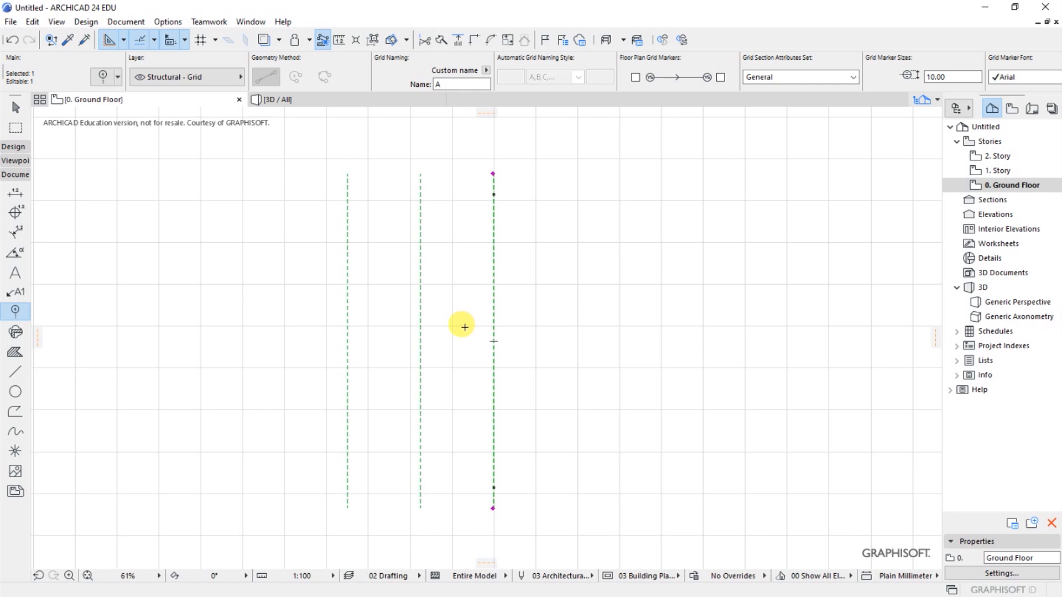
# - Drag a copy of the third vertical grid line 2500 mm to the right to make the fourth line
pyautogui.rightClick(479, 335)
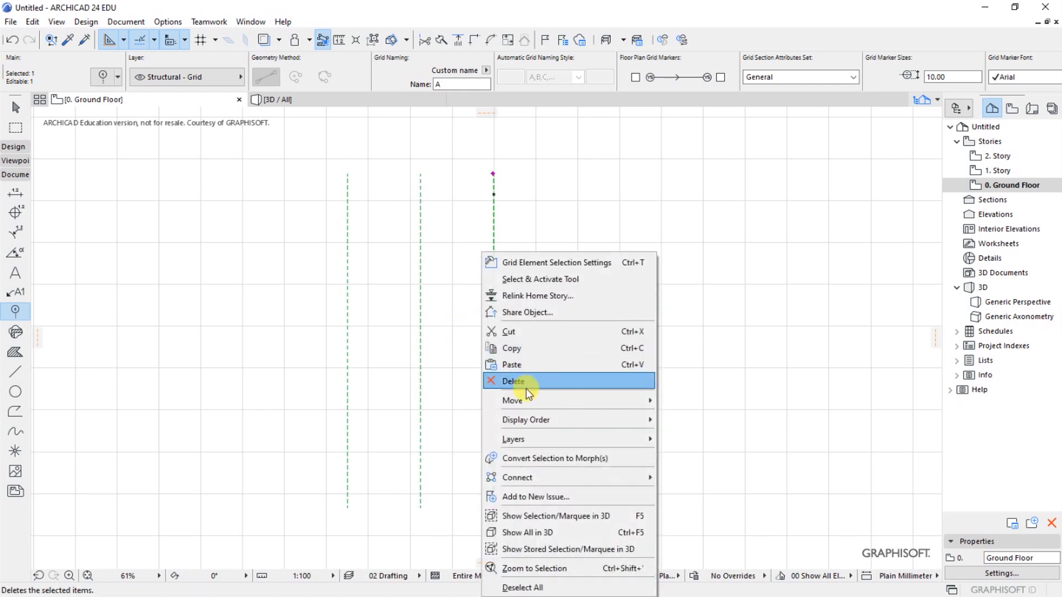
pyautogui.moveTo(526, 402)
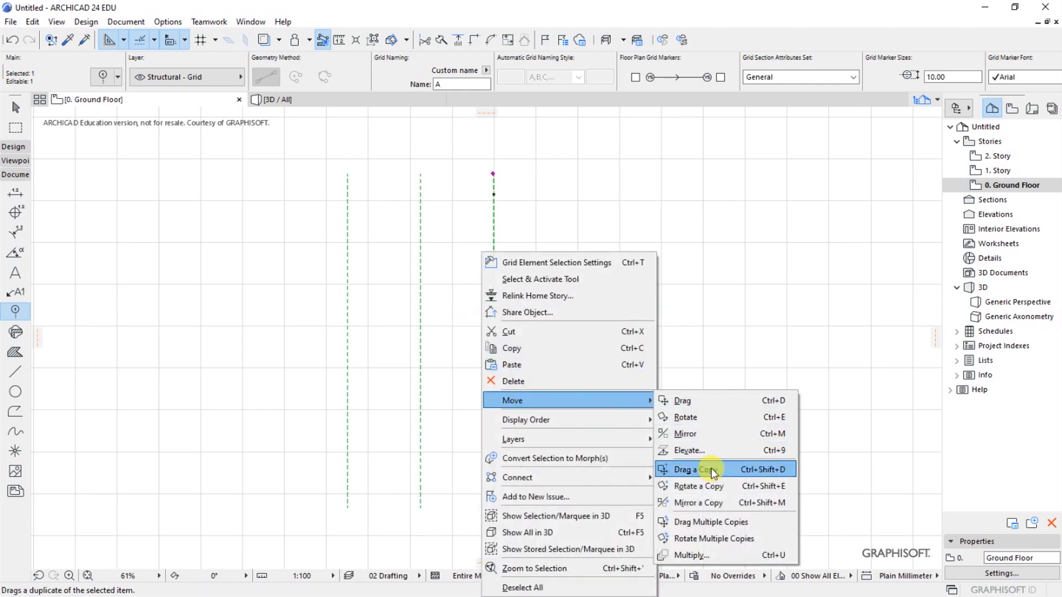
pyautogui.click(714, 470)
pyautogui.click(493, 343)
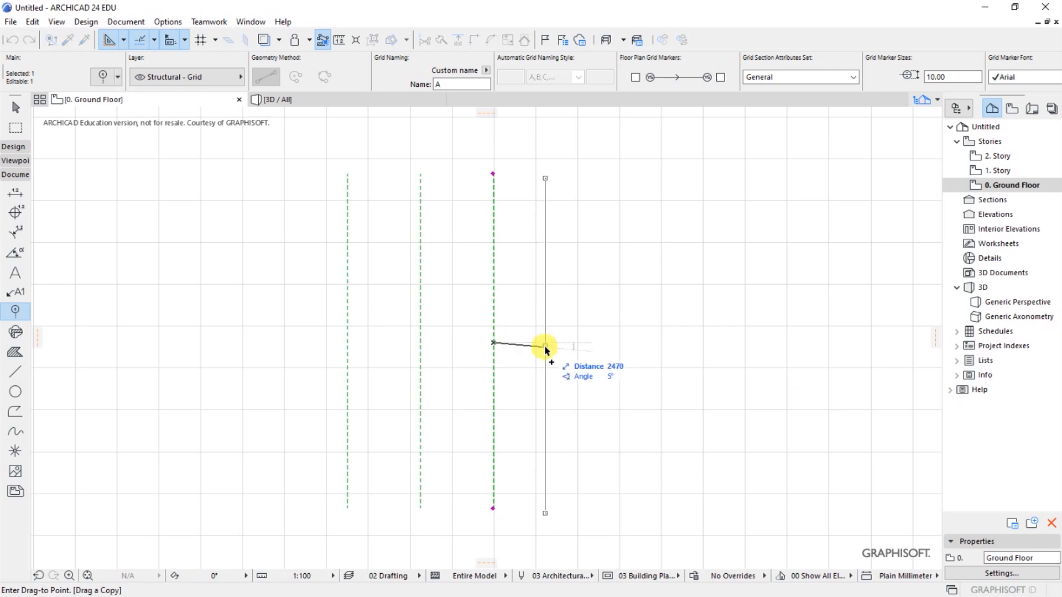
pyautogui.write('25')
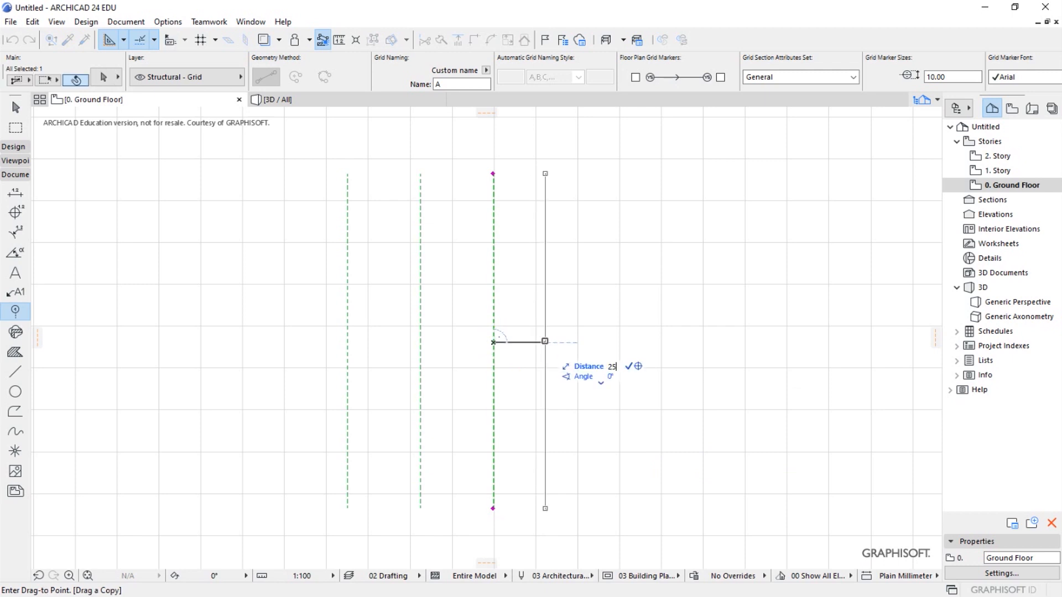
pyautogui.press('Return')
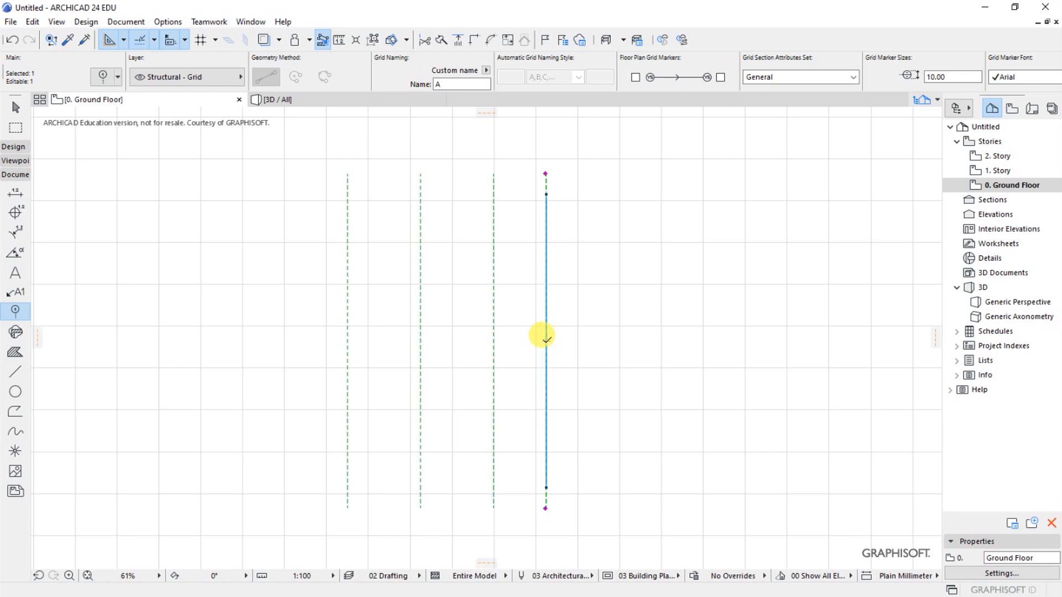
# - Drag a copy of the fourth vertical grid line 3500 mm to the right to make the fifth line
pyautogui.rightClick(547, 339)
pyautogui.moveTo(591, 401)
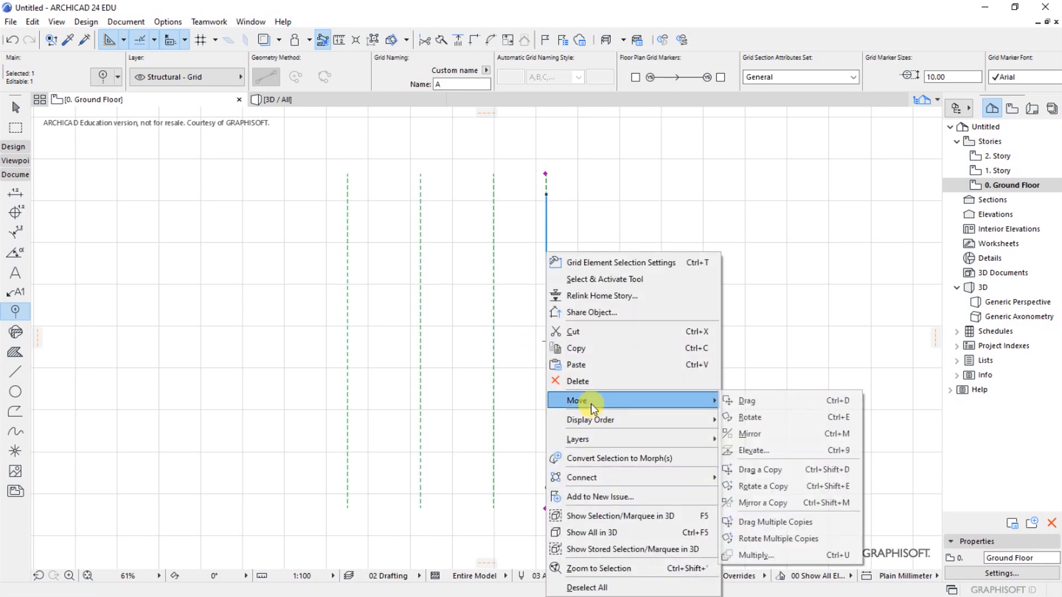
pyautogui.click(756, 469)
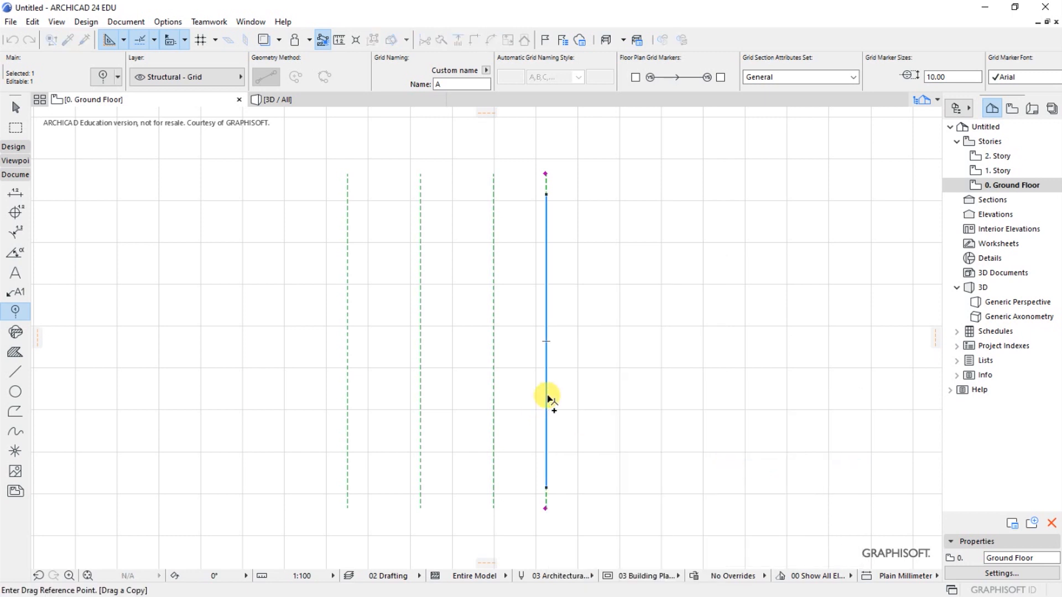
pyautogui.click(546, 389)
pyautogui.write('3500')
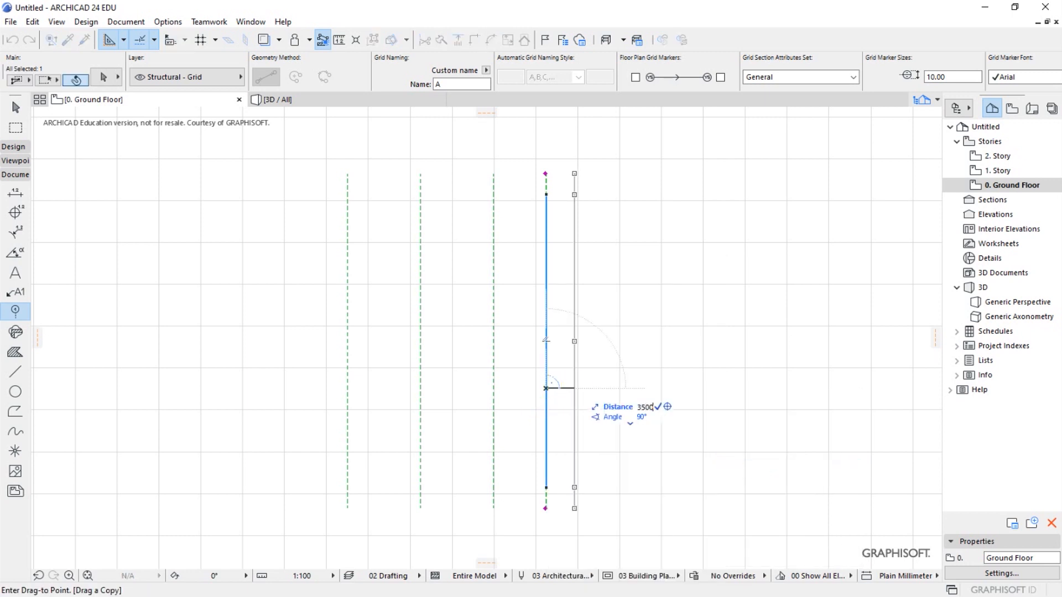
pyautogui.click(620, 389)
# - Drag a copy of the fifth vertical grid line 3500 mm to the right as the sixth line, and clear the selection
pyautogui.rightClick(620, 389)
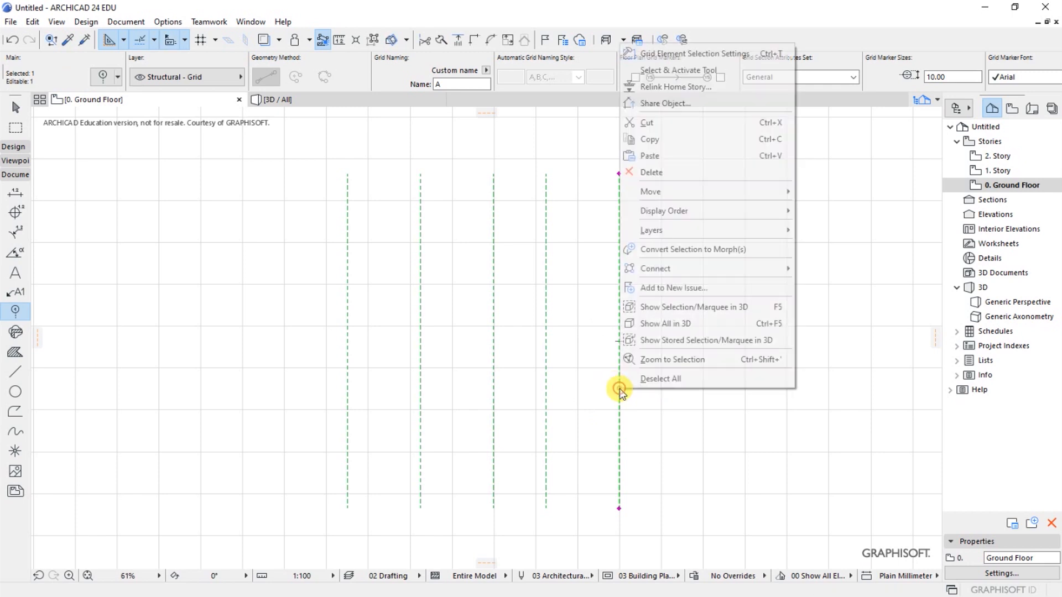
pyautogui.moveTo(652, 194)
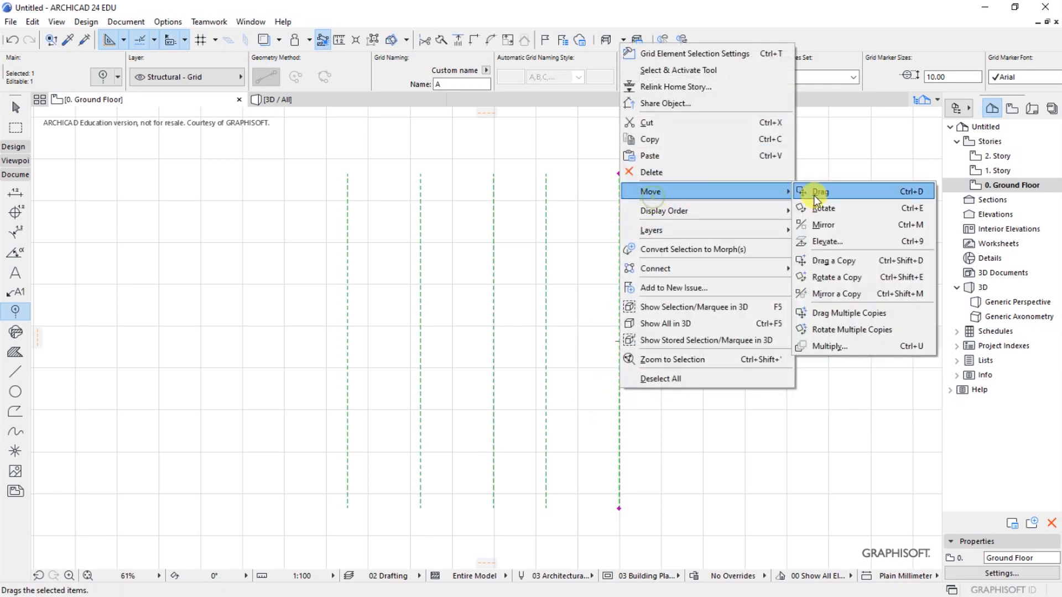
pyautogui.click(835, 263)
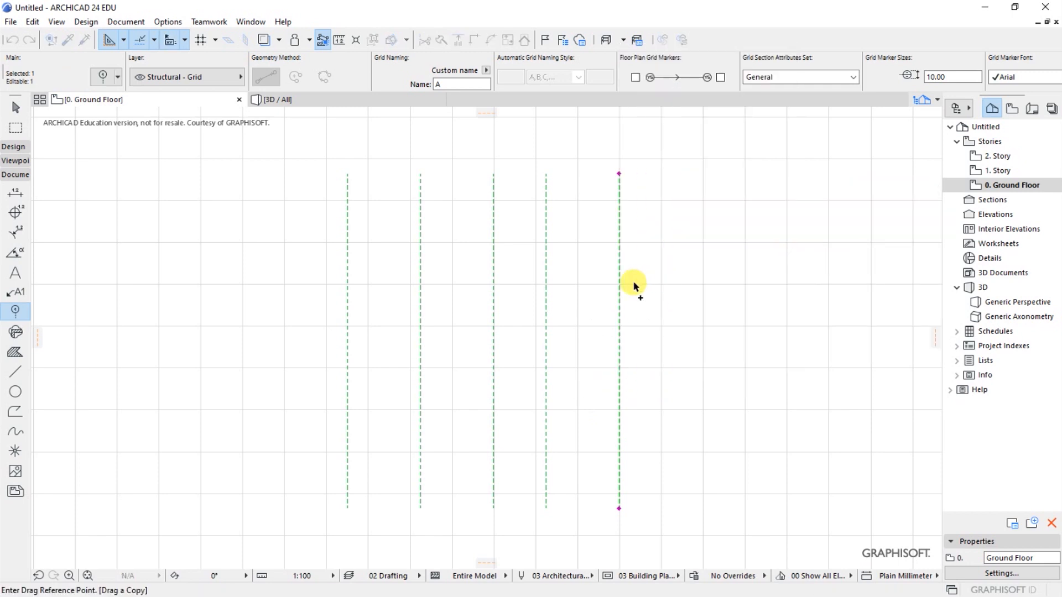
pyautogui.click(620, 289)
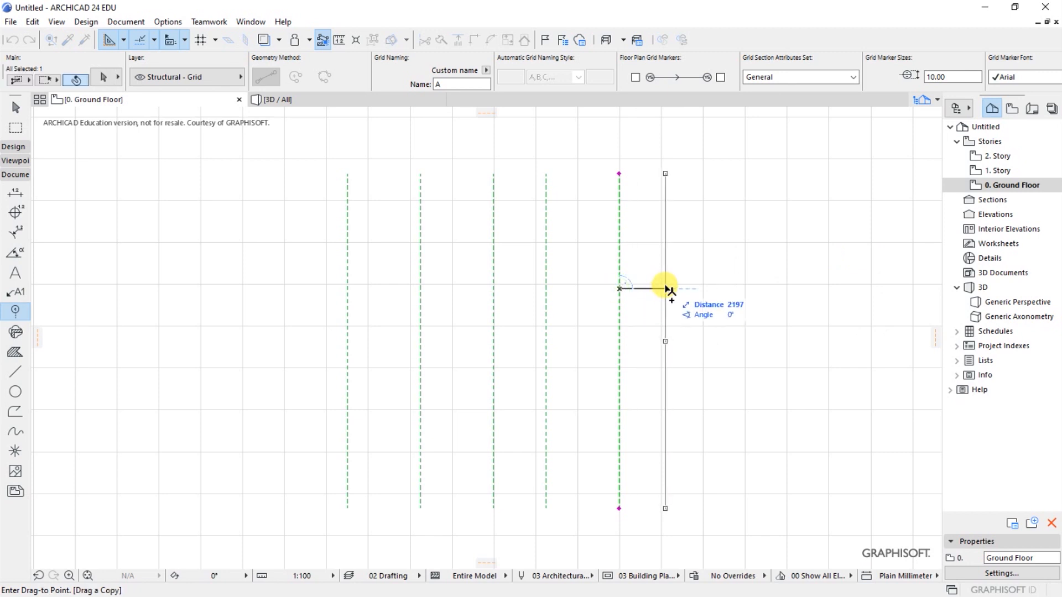
pyautogui.write('3500')
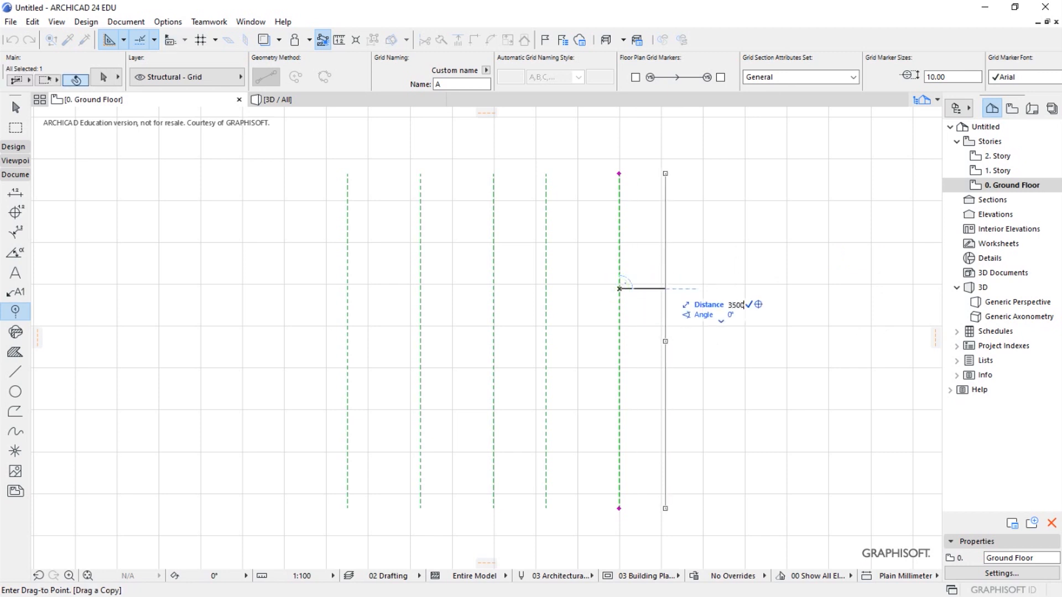
pyautogui.press('Return')
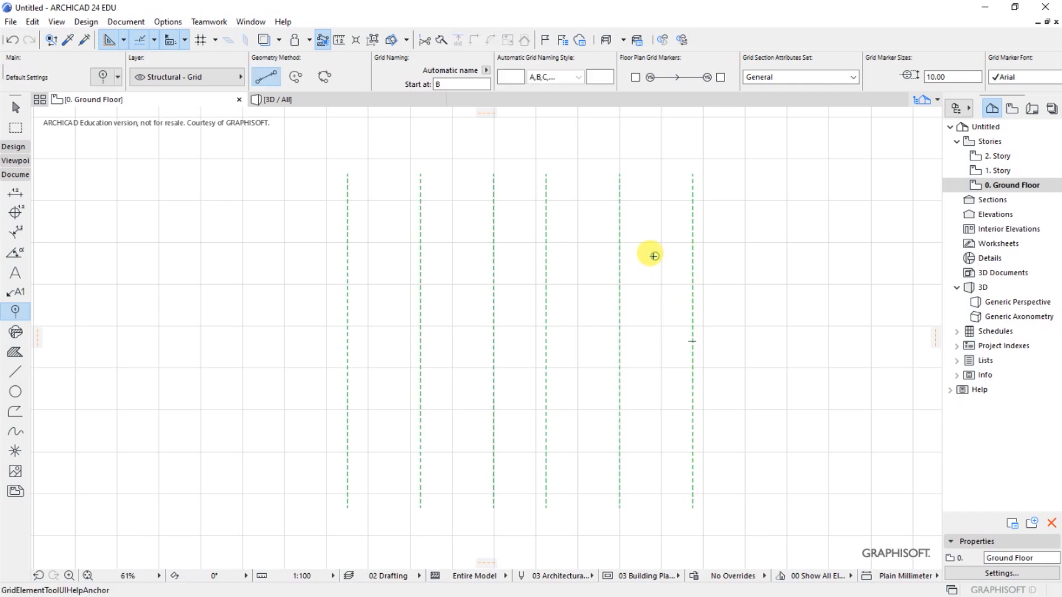
pyautogui.scroll(3, 344, 222)
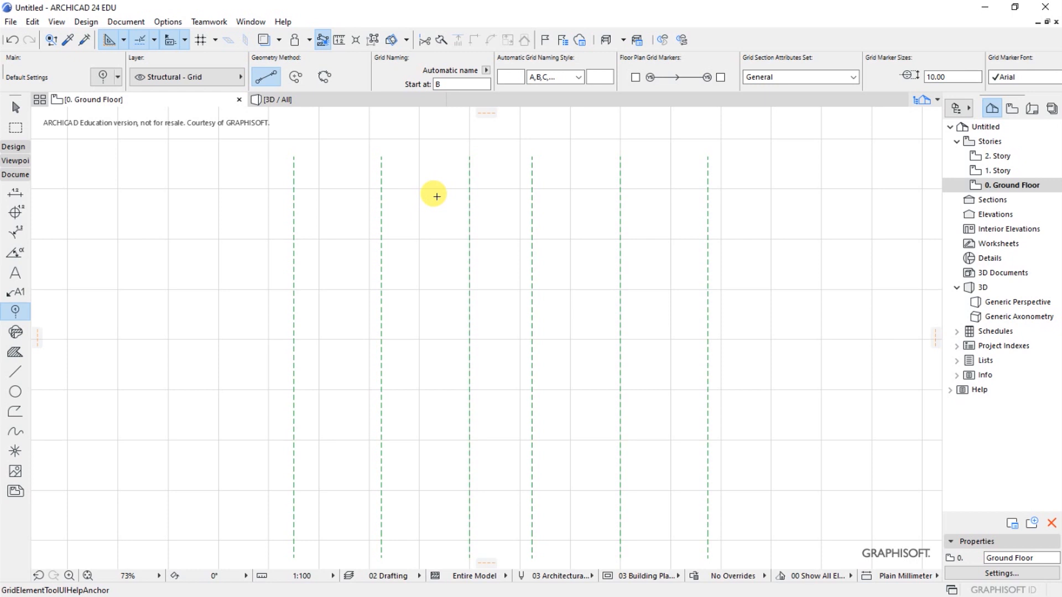
pyautogui.scroll(-2, 426, 203)
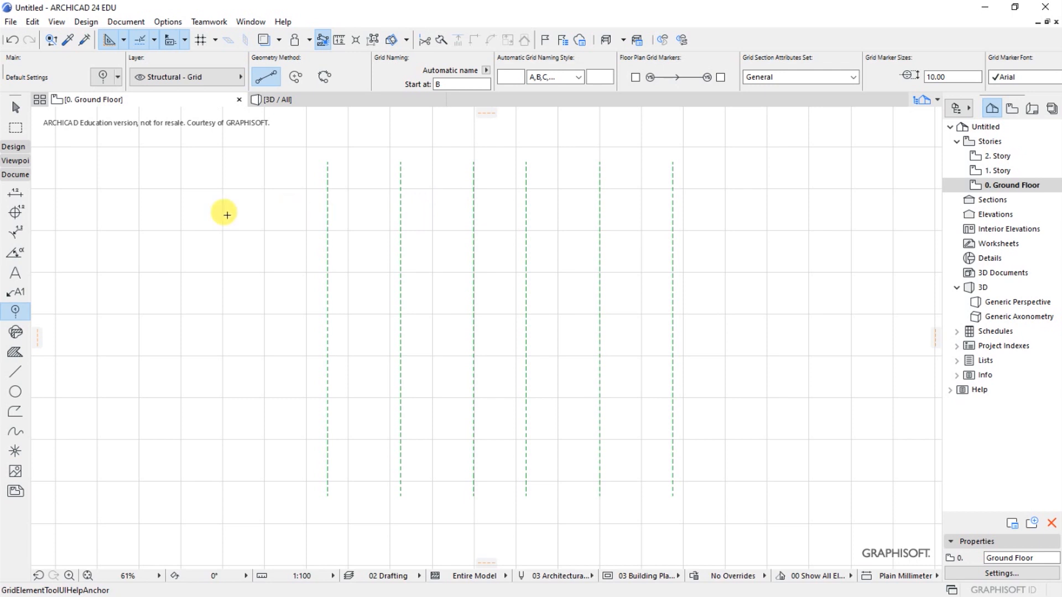
# - Draw a horizontal grid line about 21400 mm long across the upper part of the vertical lines and drag a copy 3000 mm below it
pyautogui.click(275, 201)
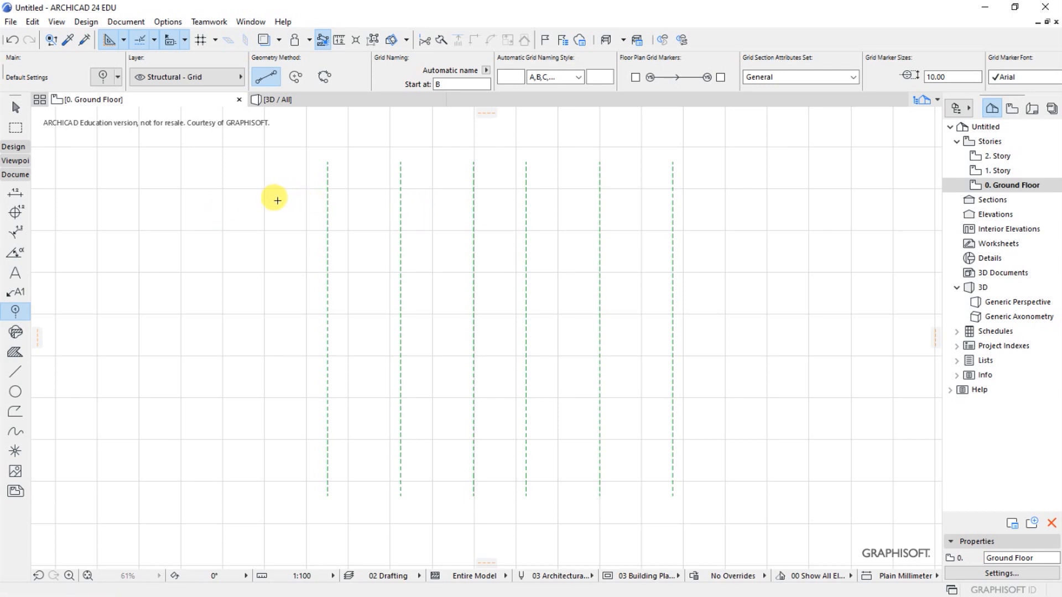
pyautogui.click(725, 201)
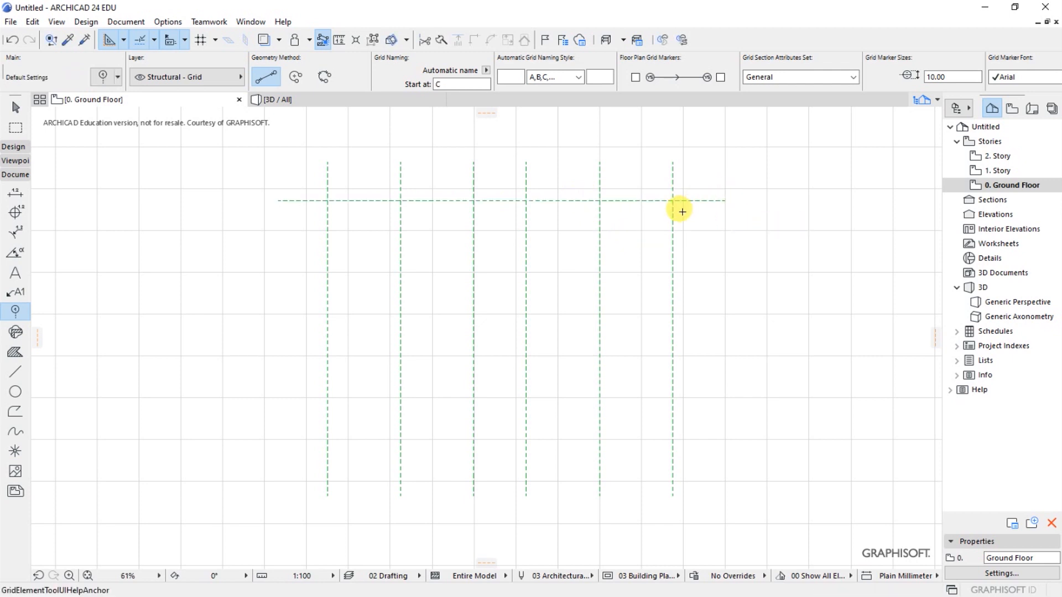
pyautogui.rightClick(692, 182)
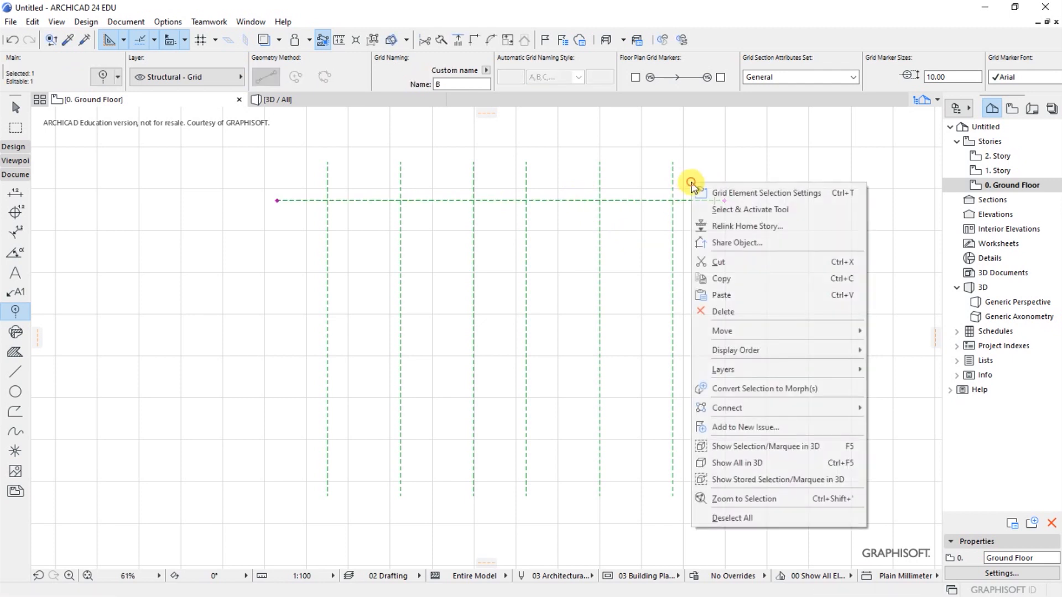
pyautogui.moveTo(730, 330)
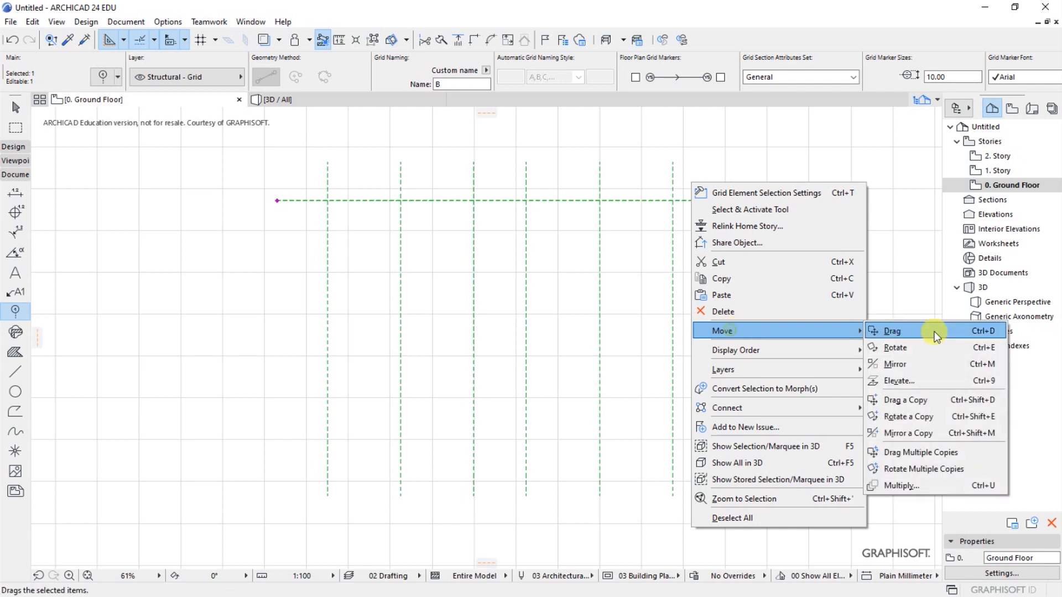
pyautogui.click(911, 400)
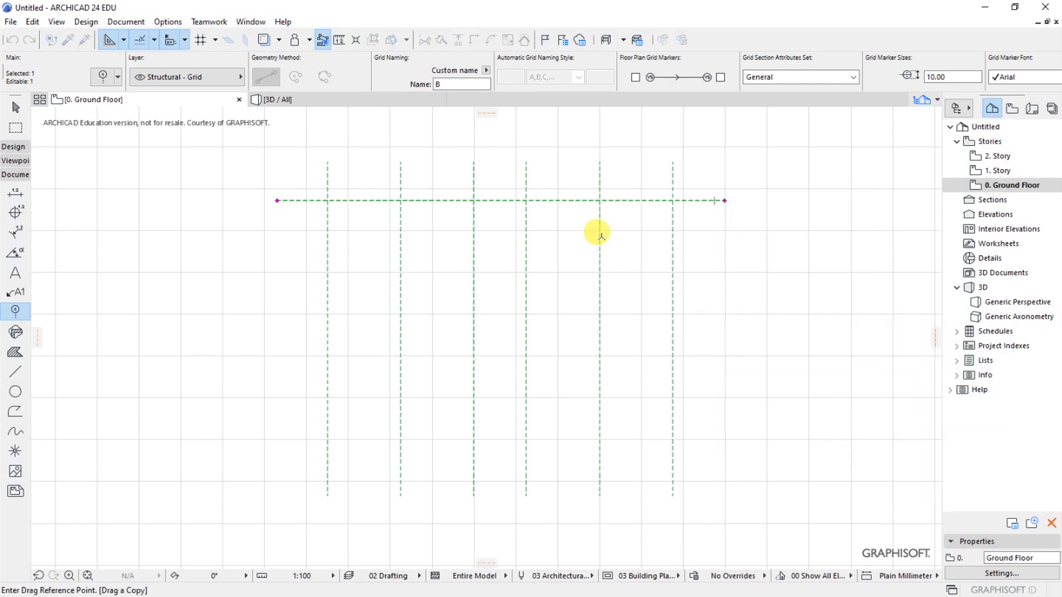
pyautogui.click(582, 201)
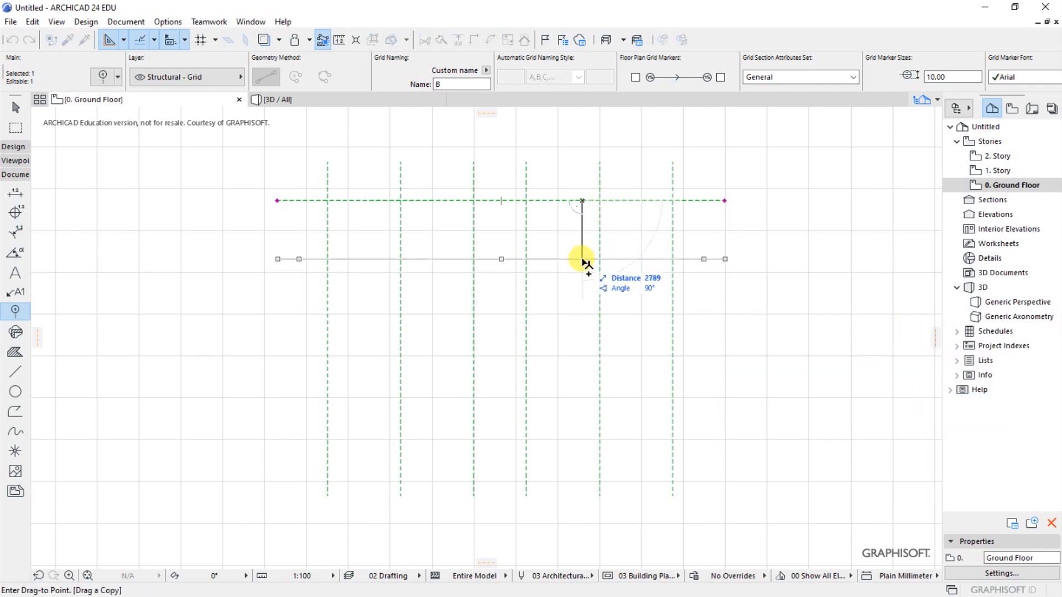
pyautogui.press('Tab')
pyautogui.write('300')
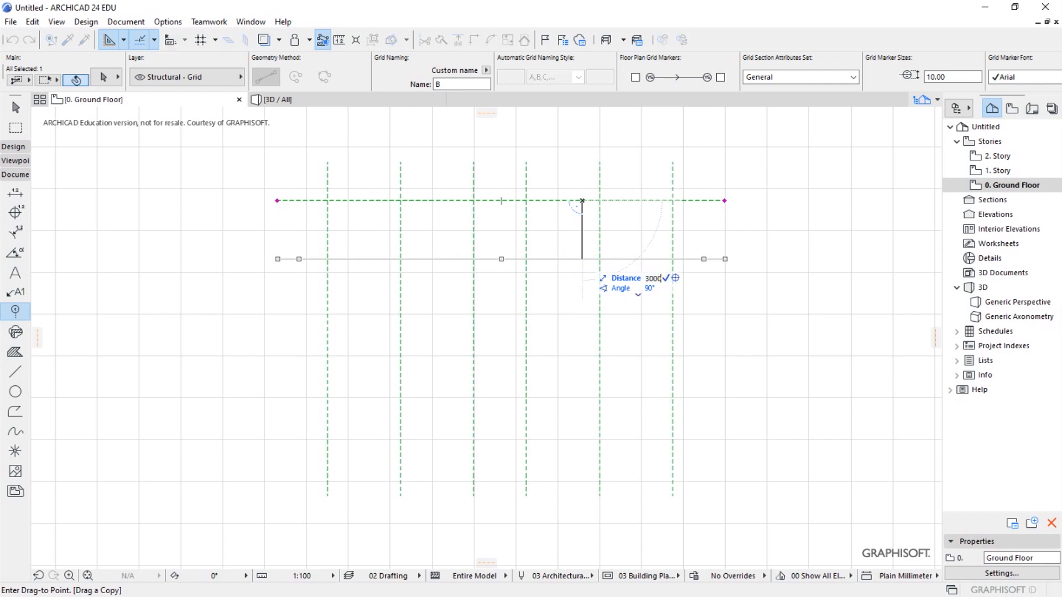
pyautogui.click(582, 262)
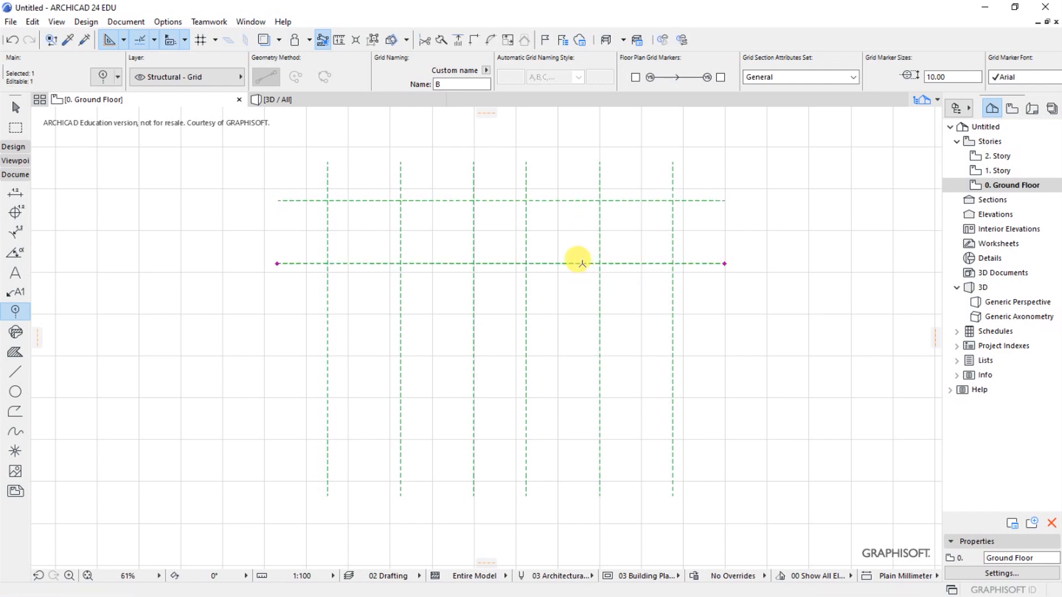
# - Drag a copy of the second horizontal grid line 3000 mm downward to make the third line
pyautogui.rightClick(581, 263)
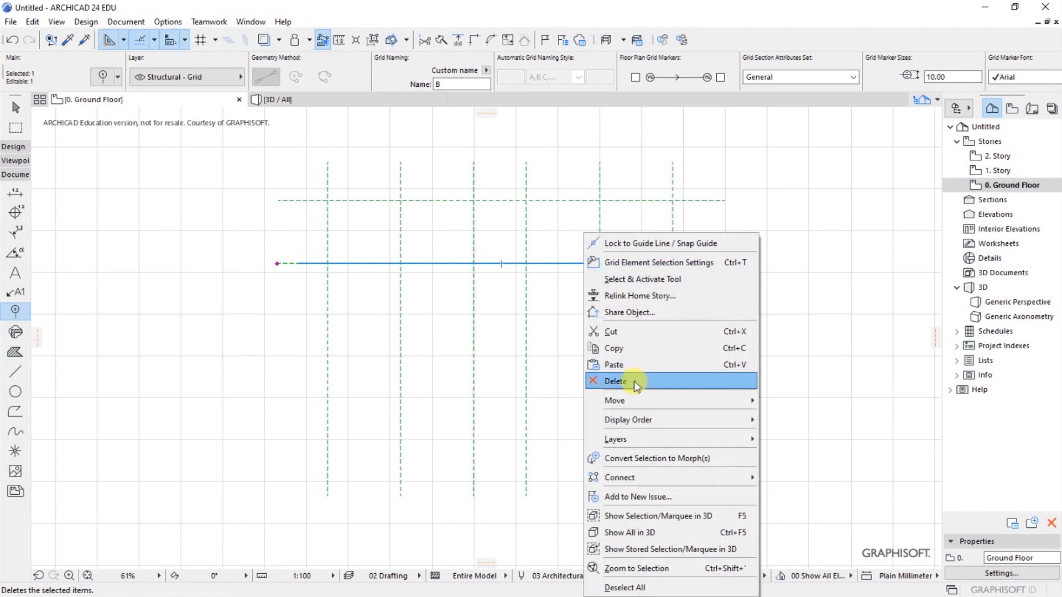
pyautogui.moveTo(629, 402)
pyautogui.click(794, 469)
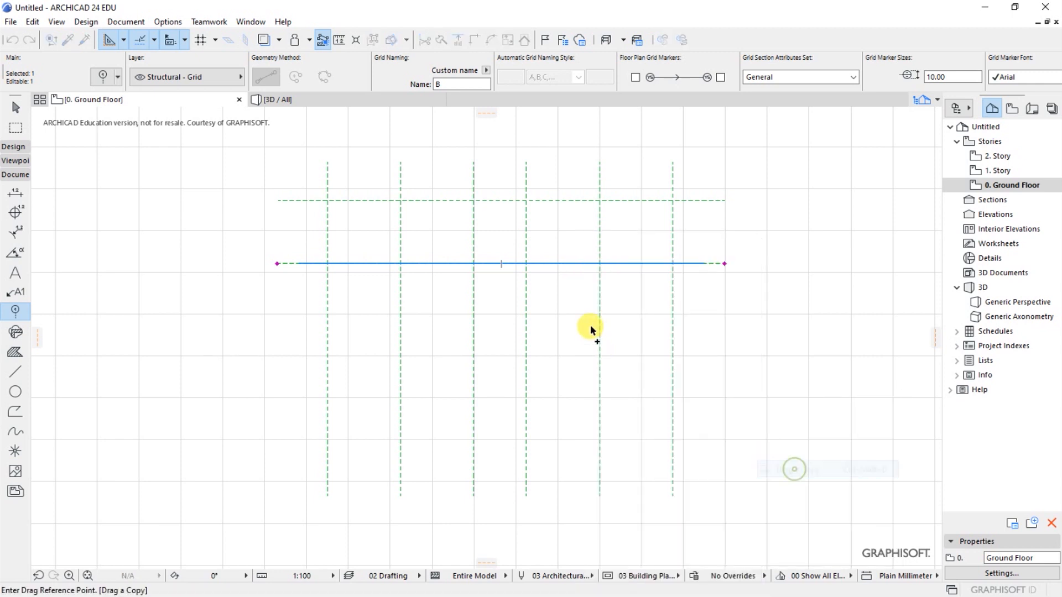
pyautogui.click(583, 264)
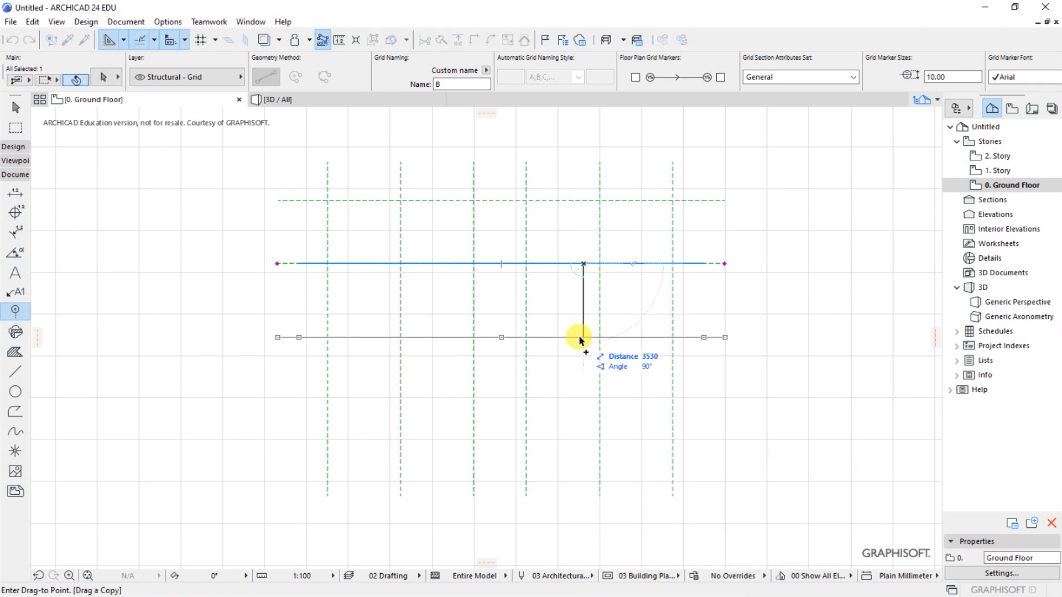
pyautogui.press('Tab')
pyautogui.write('3')
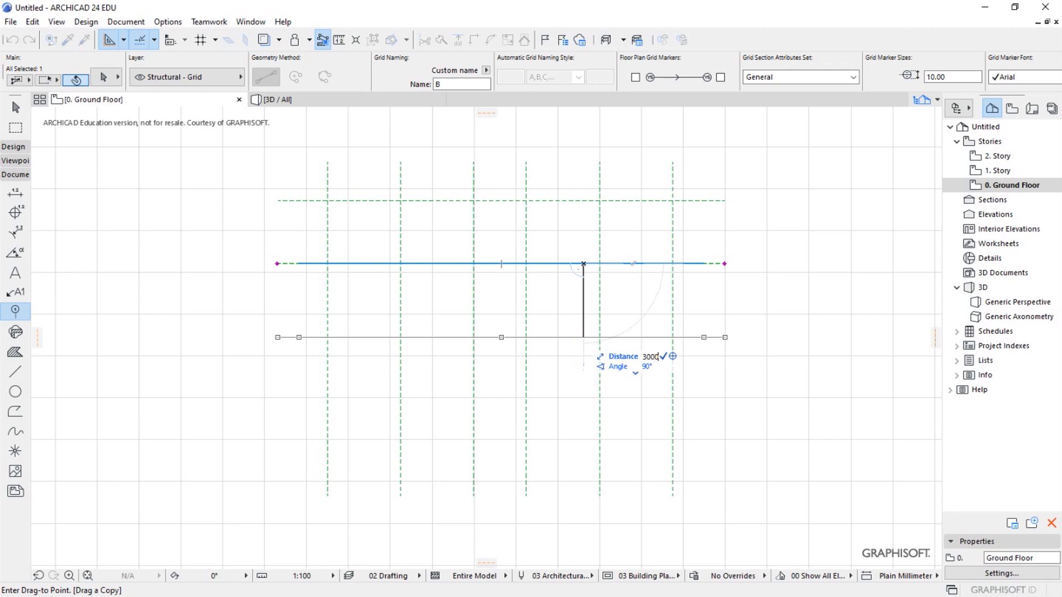
pyautogui.write('000')
pyautogui.press('Return')
# - Drag a copy of the third horizontal grid line straight down as the fourth line, spaced more closely than the lines above
pyautogui.scroll(-3, 426, 239)
pyautogui.scroll(3, 459, 292)
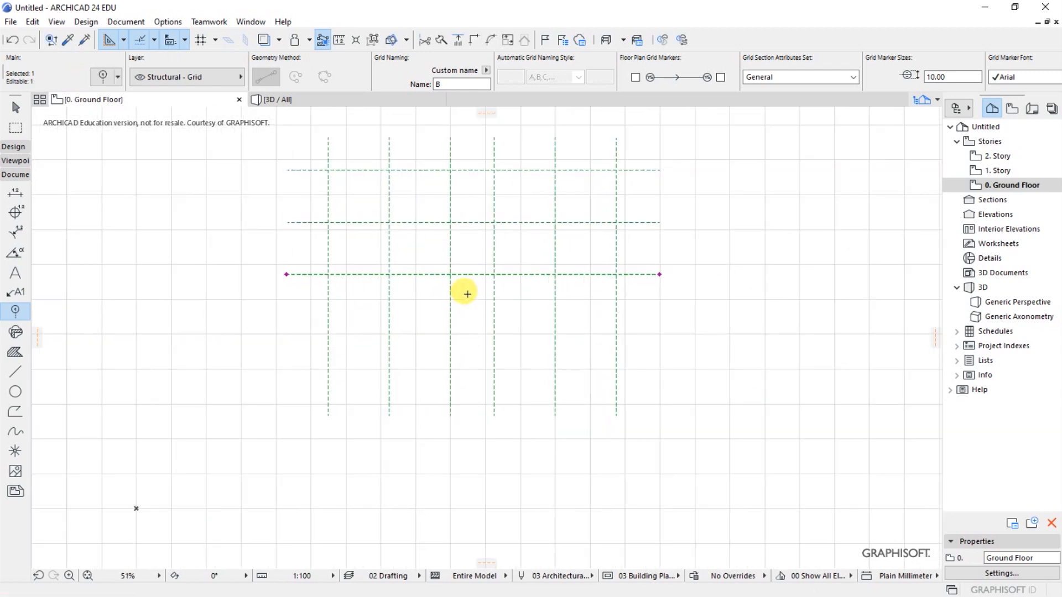
pyautogui.rightClick(517, 273)
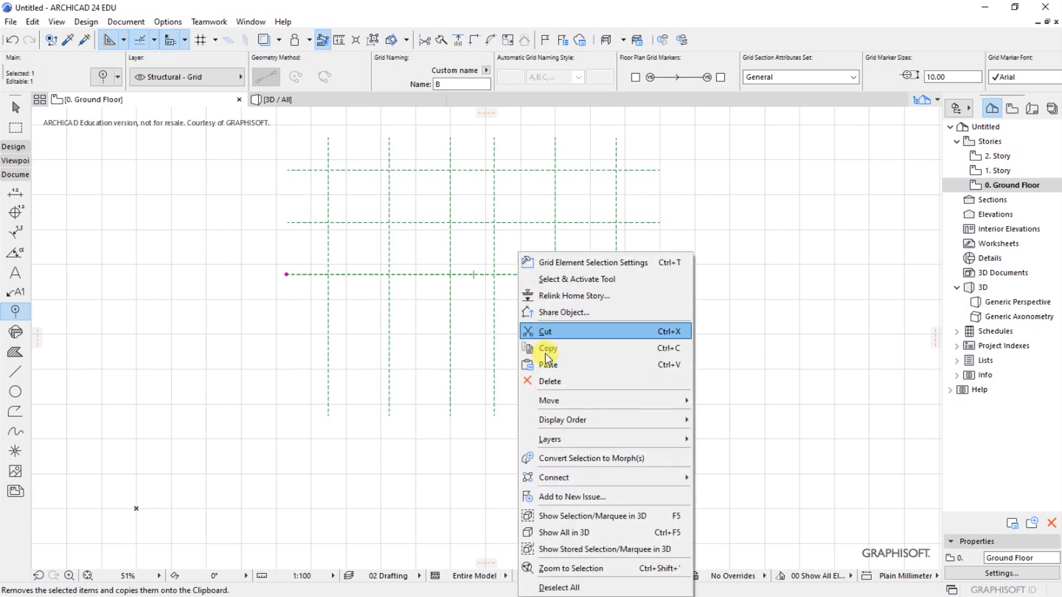
pyautogui.moveTo(553, 402)
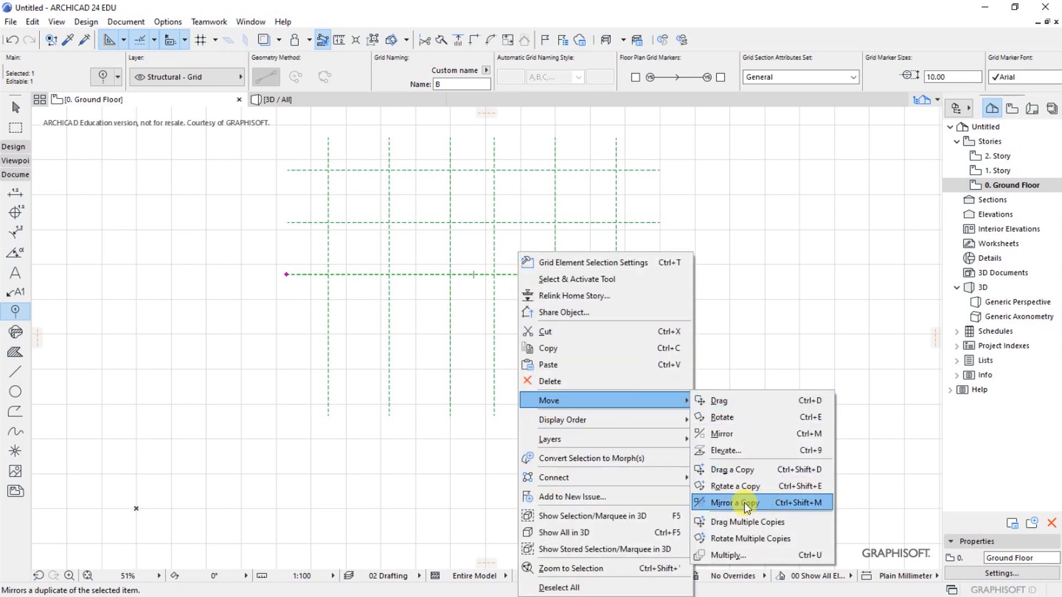
pyautogui.click(739, 470)
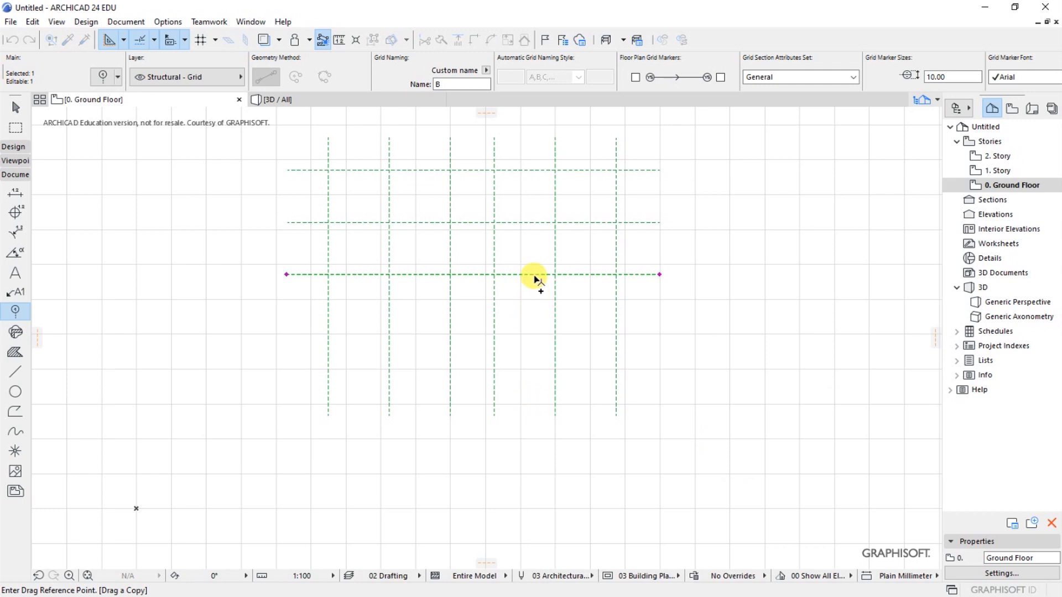
pyautogui.click(534, 275)
pyautogui.write('1')
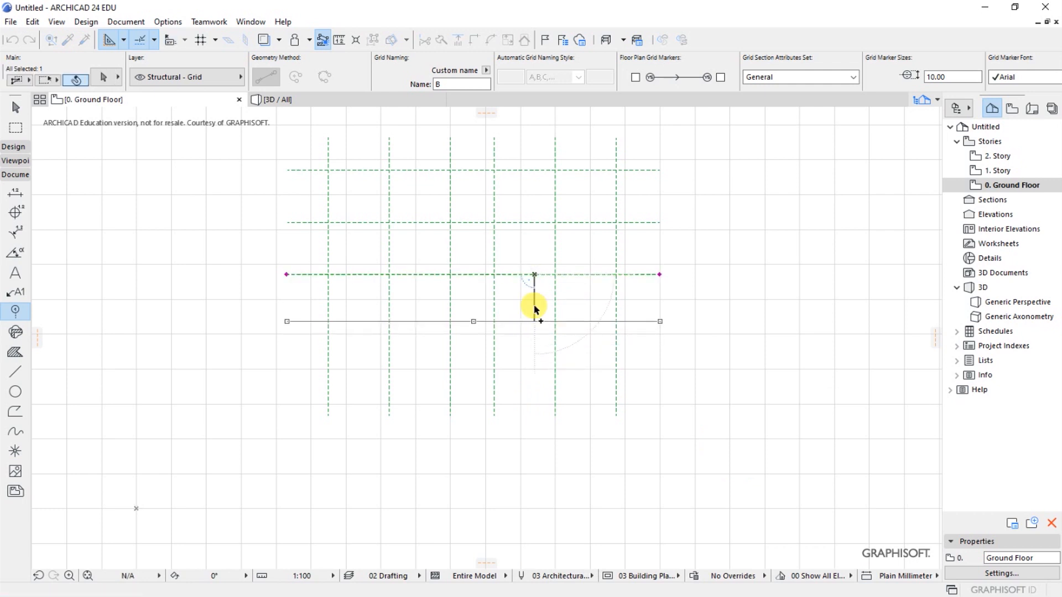
pyautogui.press('Return')
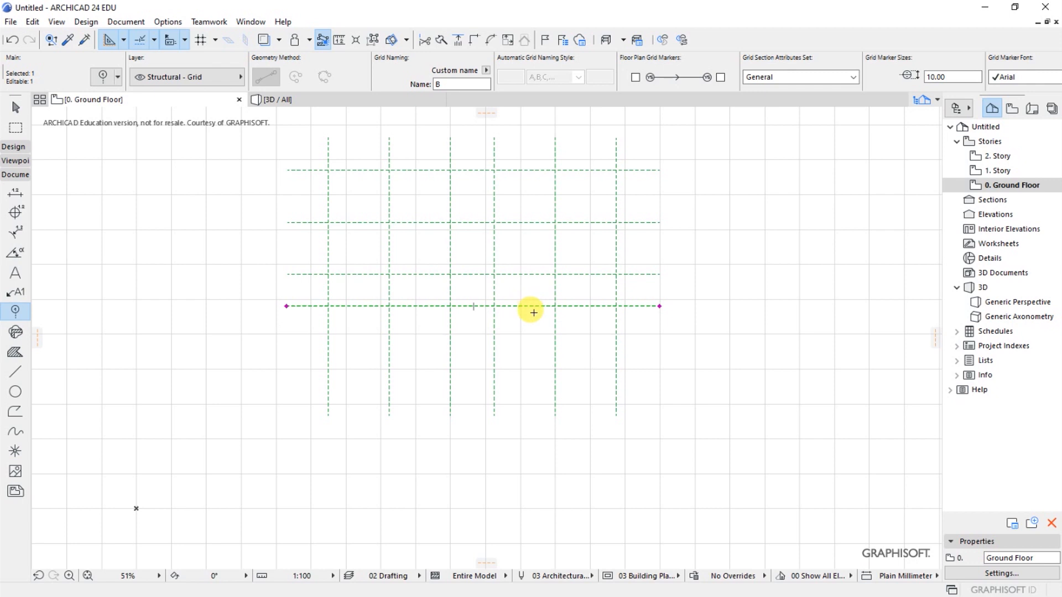
# - Drag a copy of the fourth horizontal grid line 3000 mm downward as the fifth line, and clear the selection
pyautogui.rightClick(533, 306)
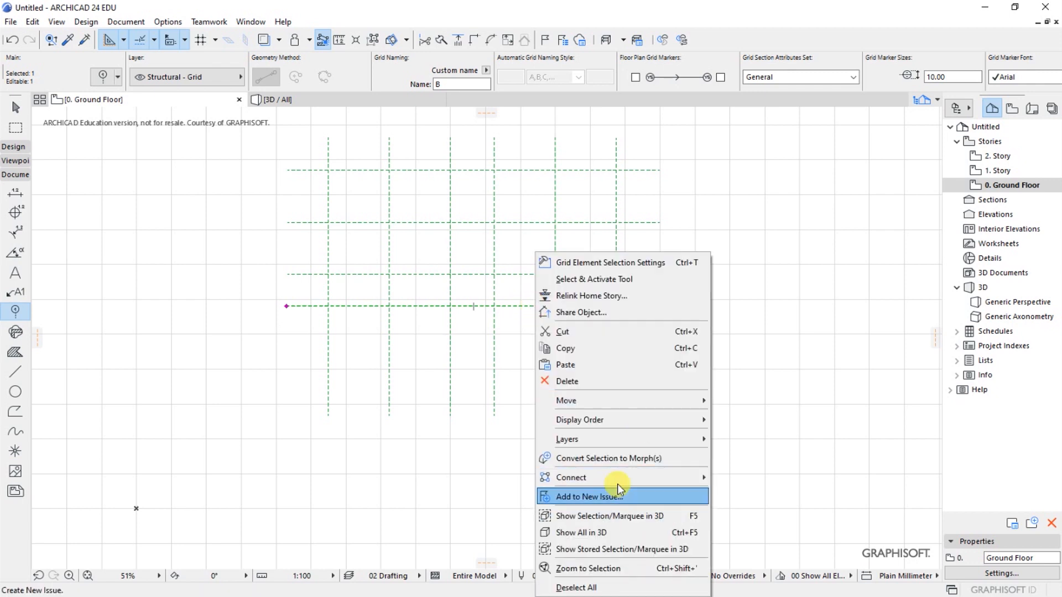
pyautogui.moveTo(577, 404)
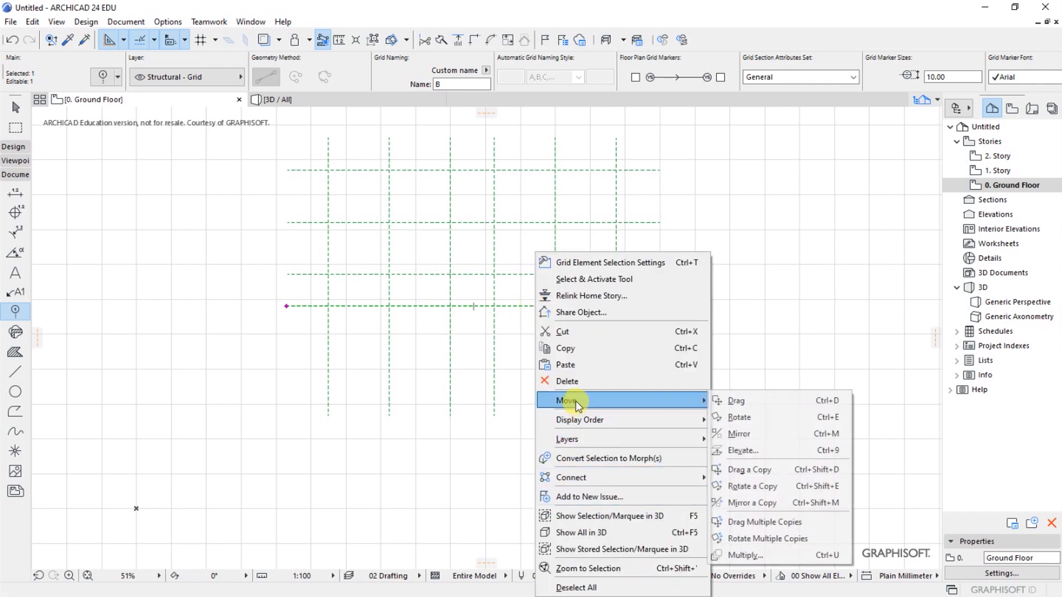
pyautogui.click(750, 471)
pyautogui.click(540, 306)
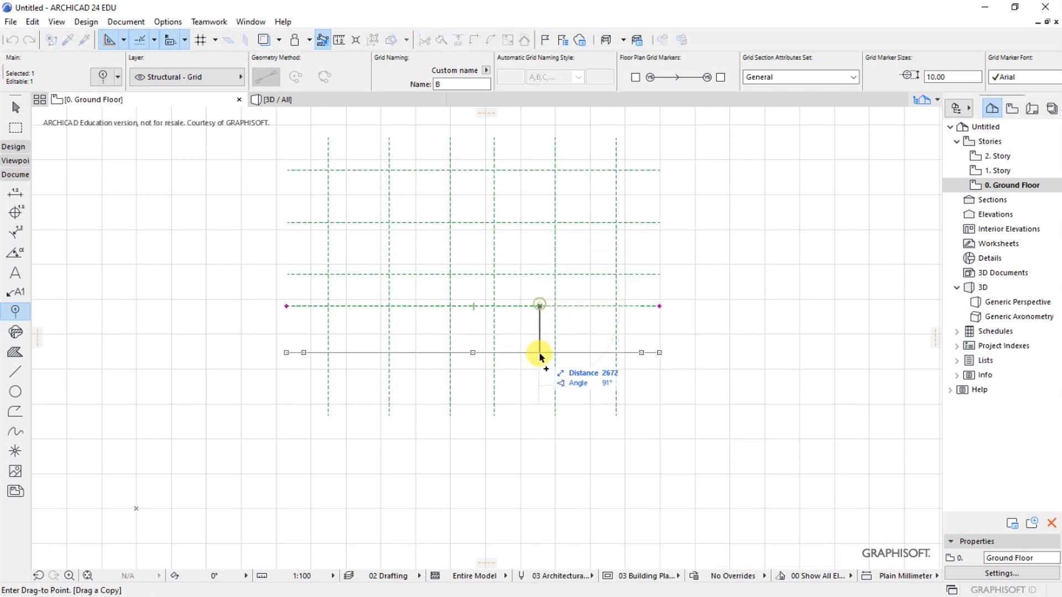
pyautogui.write('300')
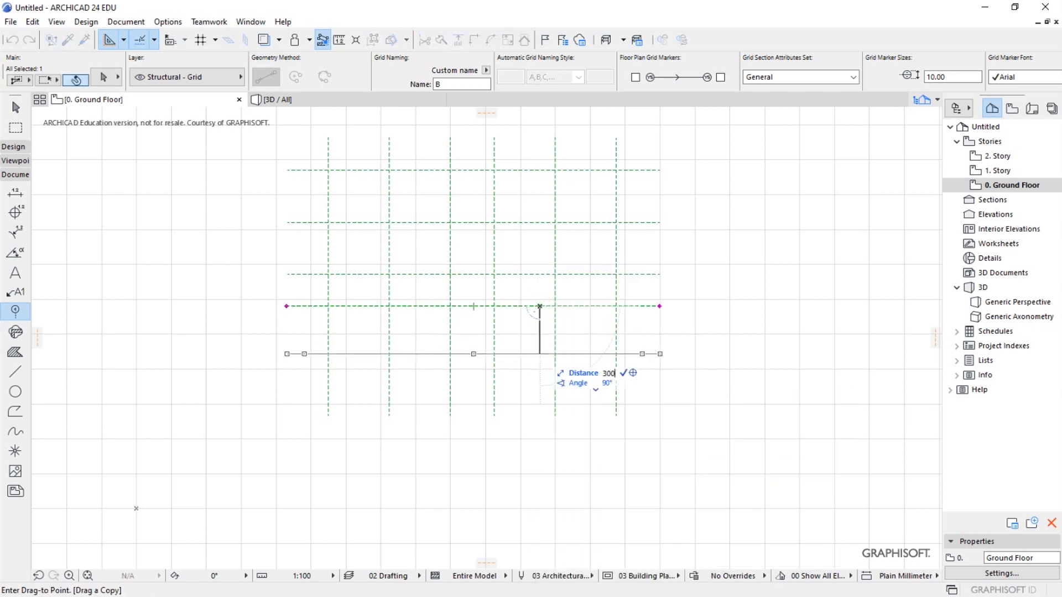
pyautogui.write('0')
pyautogui.press('Return')
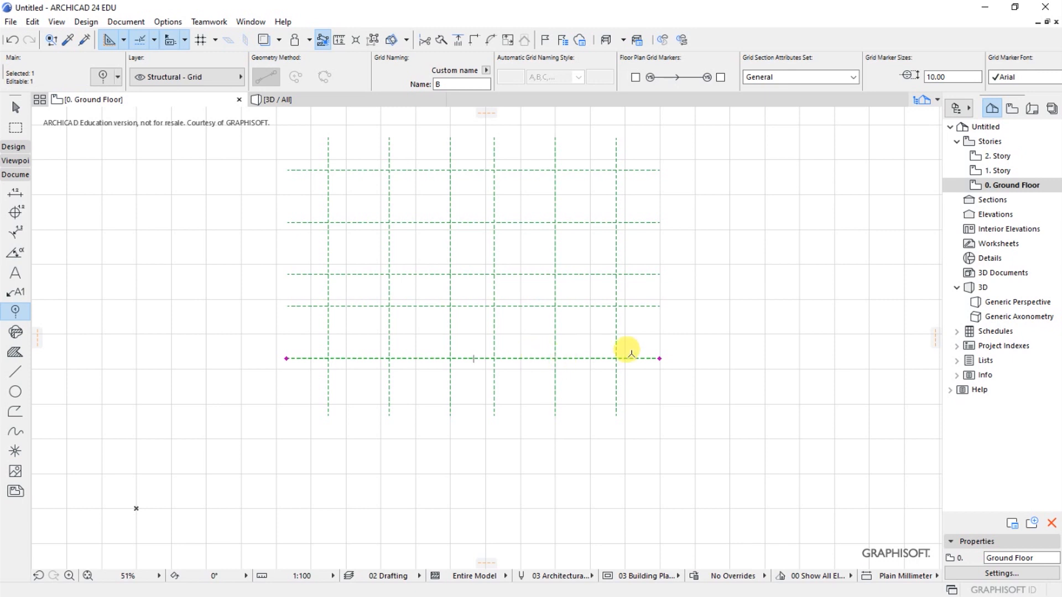
pyautogui.press('Escape')
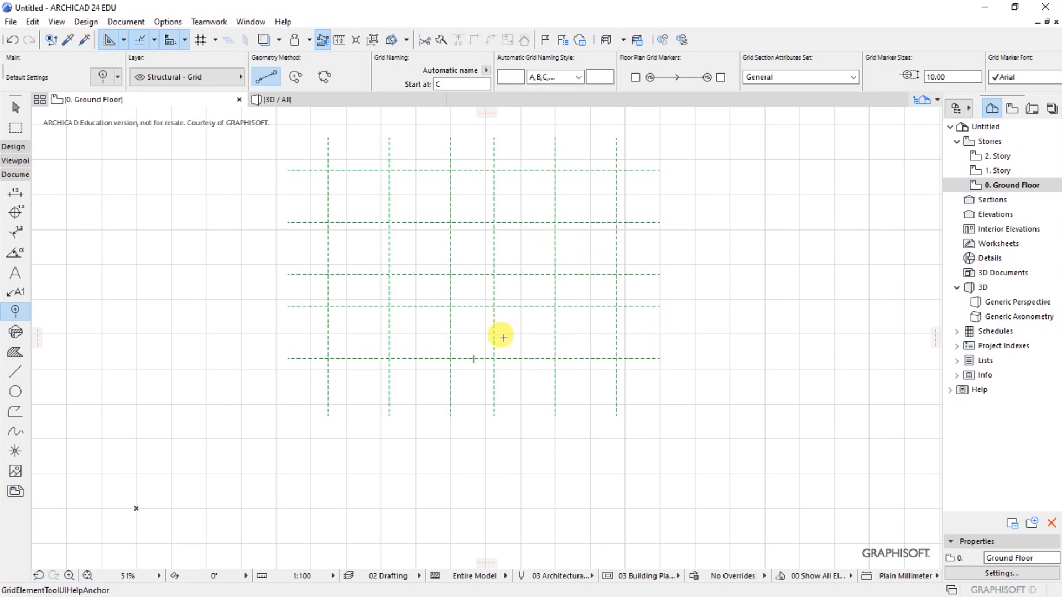
# - Select all six vertical grid lines and shorten the first one from its lower end to a length of about 15140 mm
pyautogui.scroll(3, 408, 379)
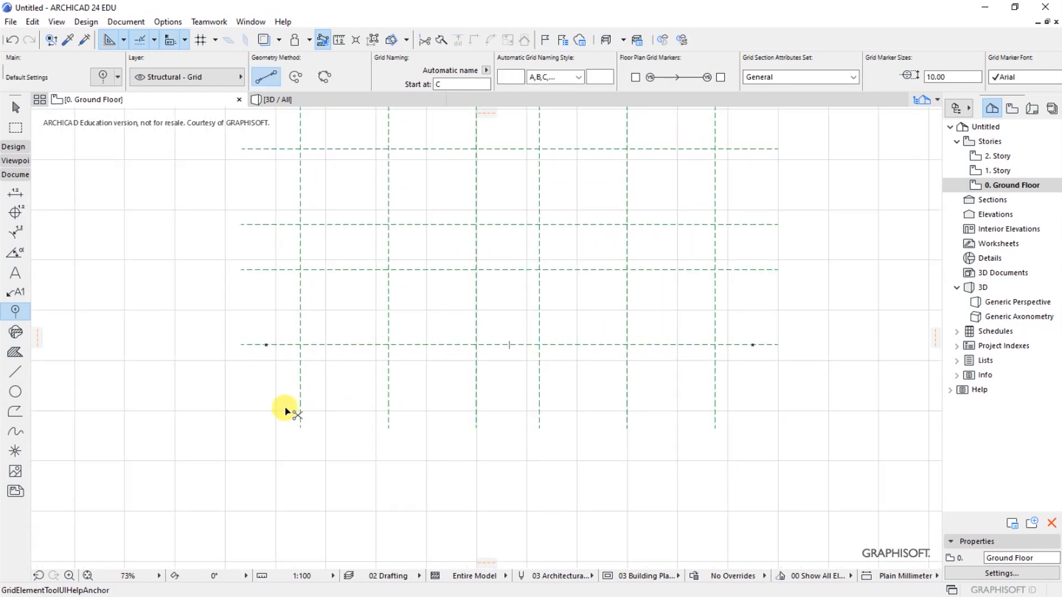
pyautogui.keyDown('shift'); pyautogui.moveTo(285, 411); pyautogui.dragTo(751, 438); pyautogui.keyUp('shift')
pyautogui.scroll(1, 346, 407)
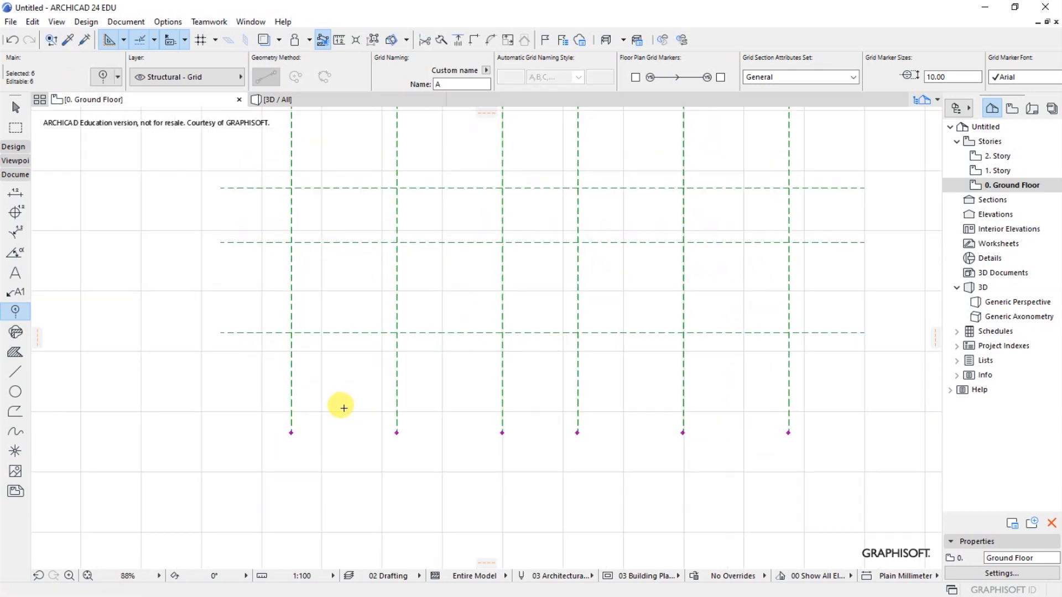
pyautogui.click(291, 432)
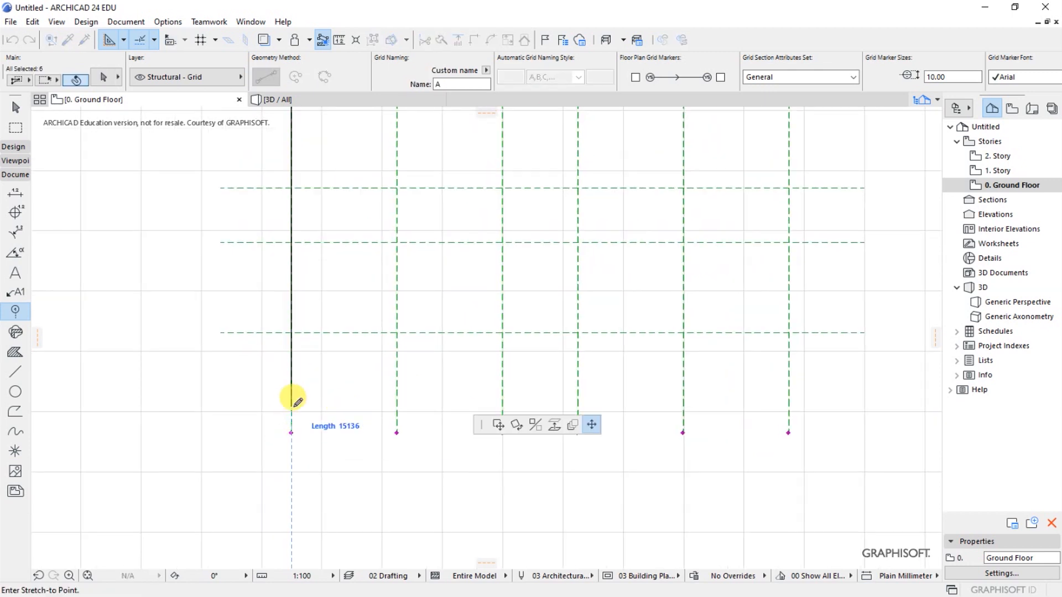
pyautogui.click(291, 407)
# - Shorten the other five vertical grid lines so their lower ends align with the first line's, and clear the selection
pyautogui.click(397, 431)
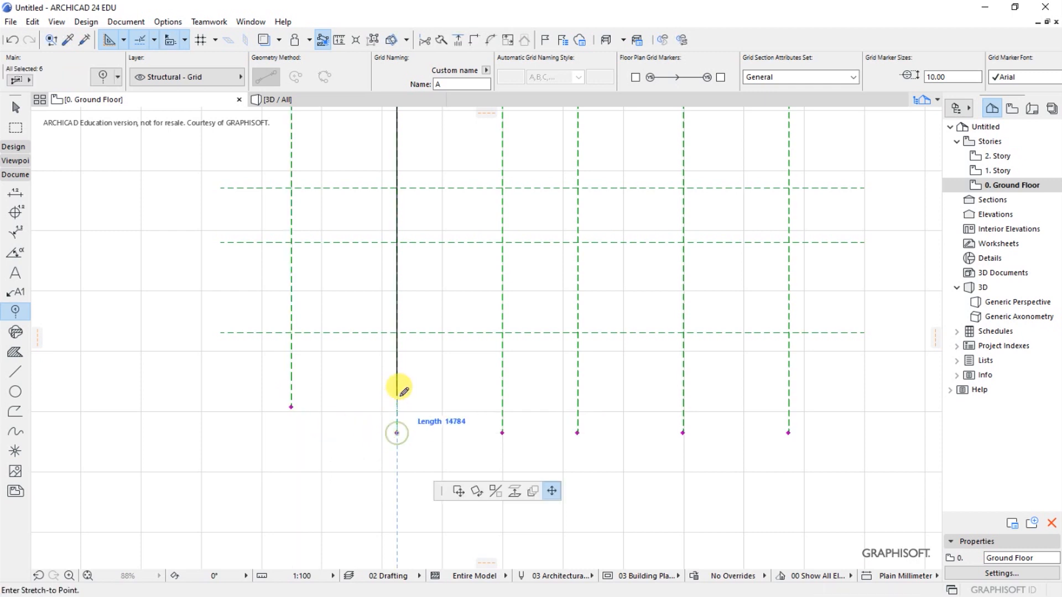
pyautogui.click(289, 403)
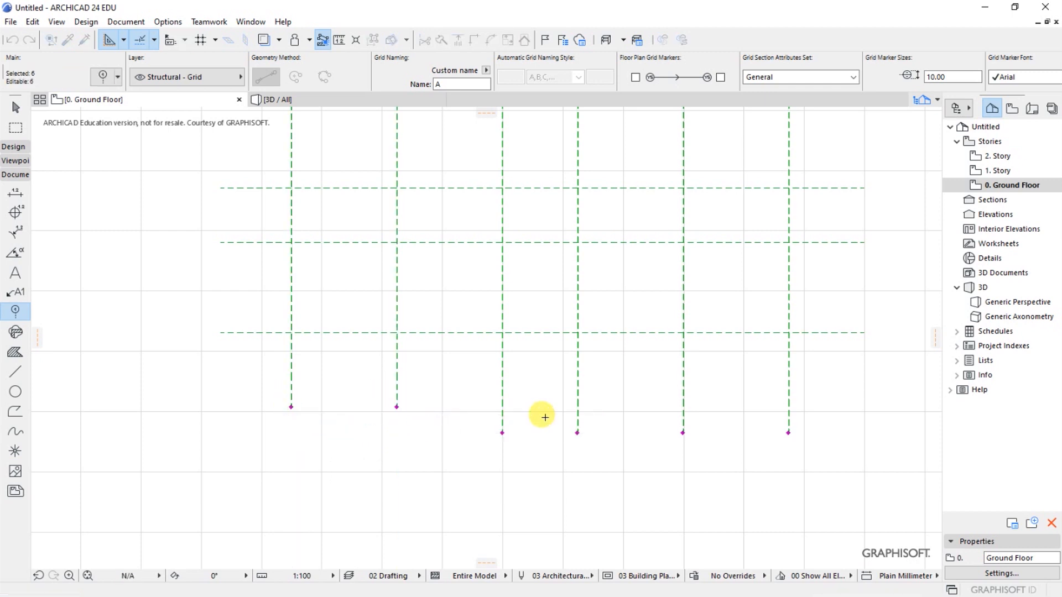
pyautogui.click(503, 432)
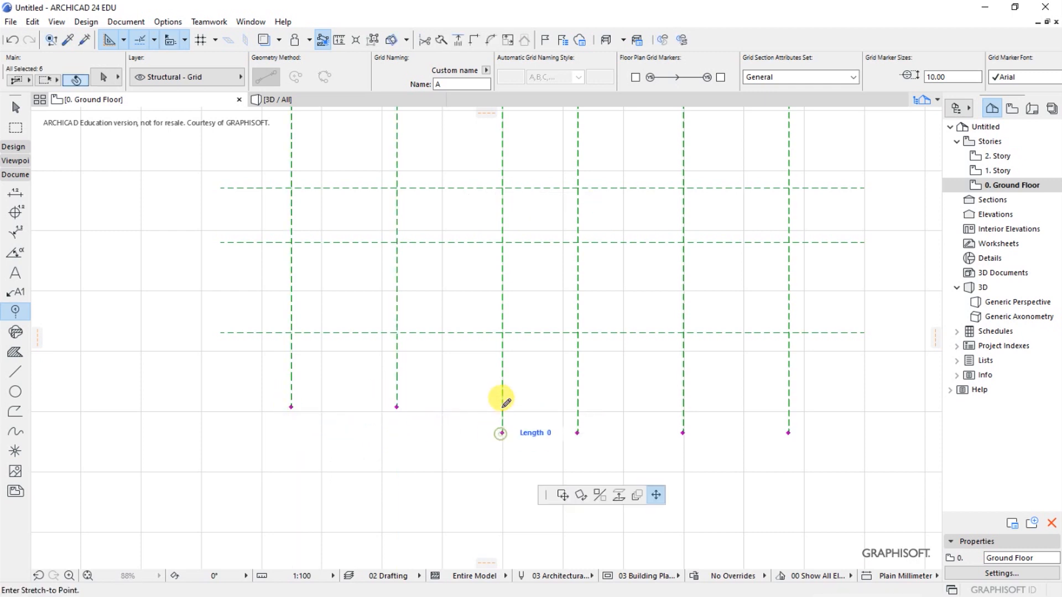
pyautogui.click(397, 407)
pyautogui.click(577, 431)
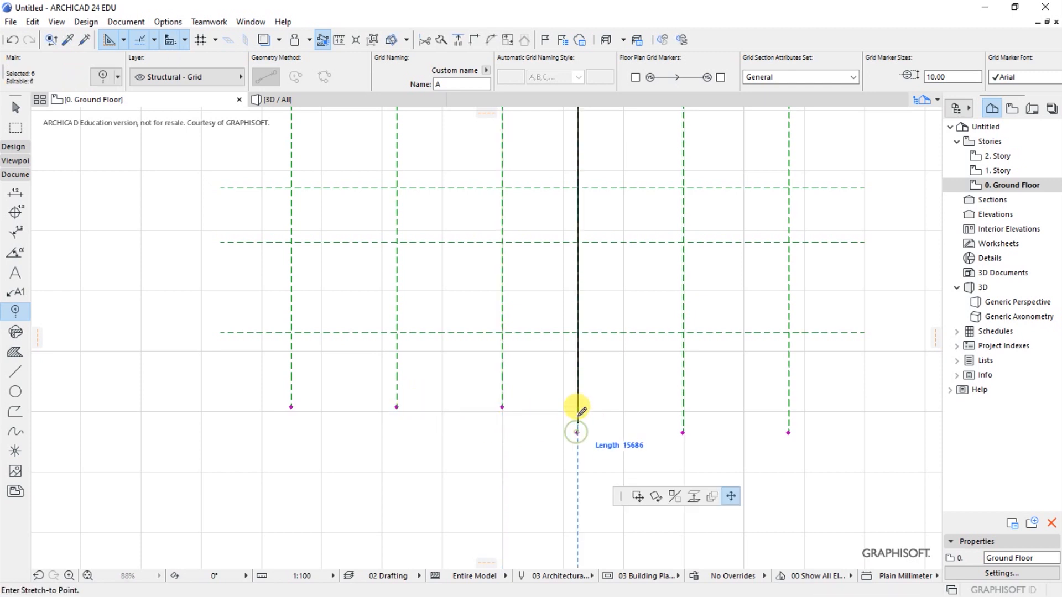
pyautogui.click(502, 407)
pyautogui.click(683, 431)
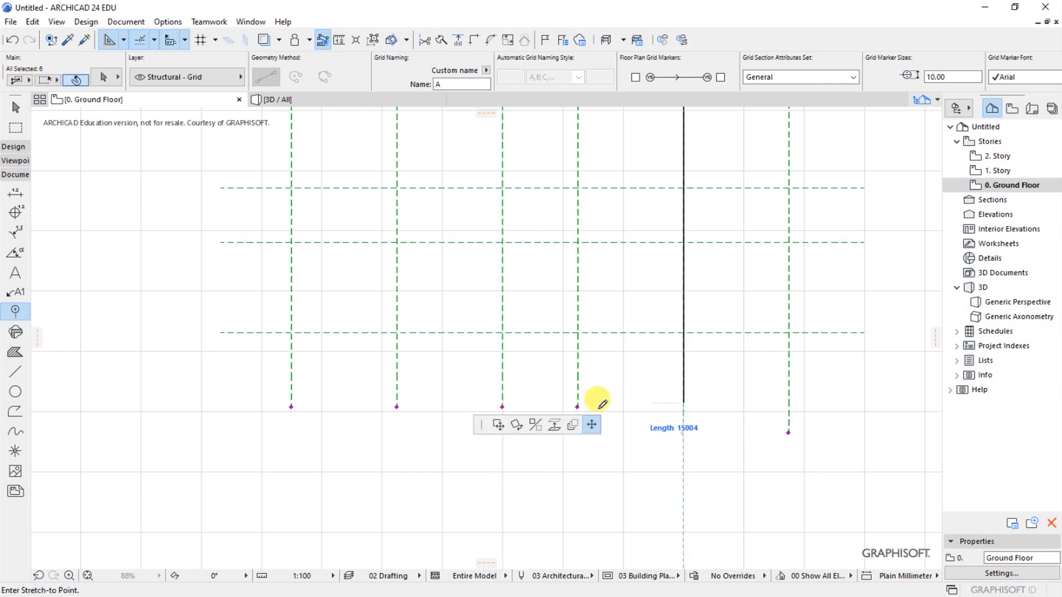
pyautogui.click(577, 407)
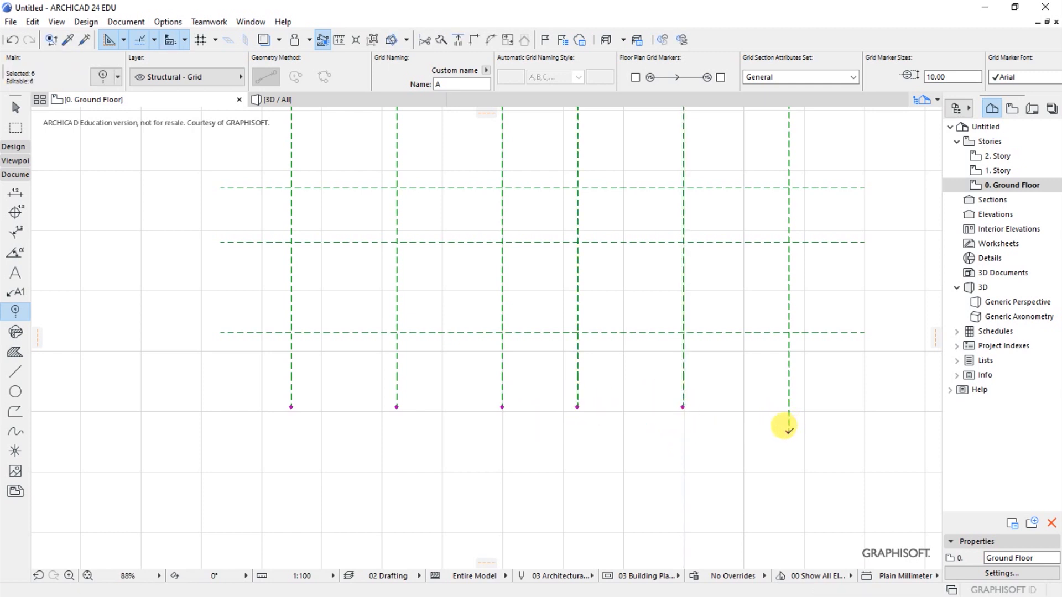
pyautogui.click(788, 429)
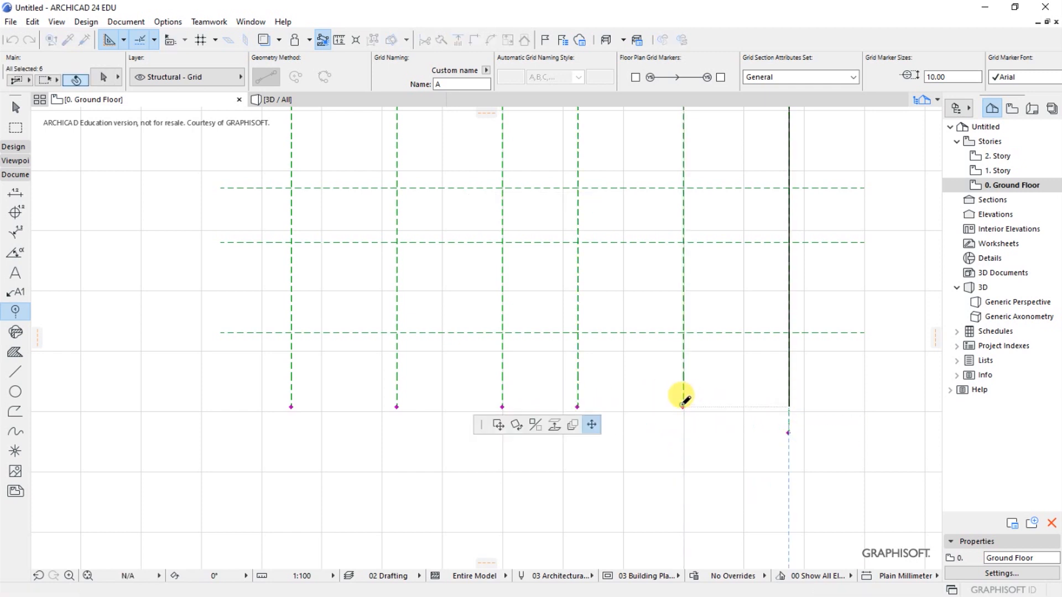
pyautogui.click(683, 407)
pyautogui.press('Escape')
pyautogui.scroll(-5, 407, 493)
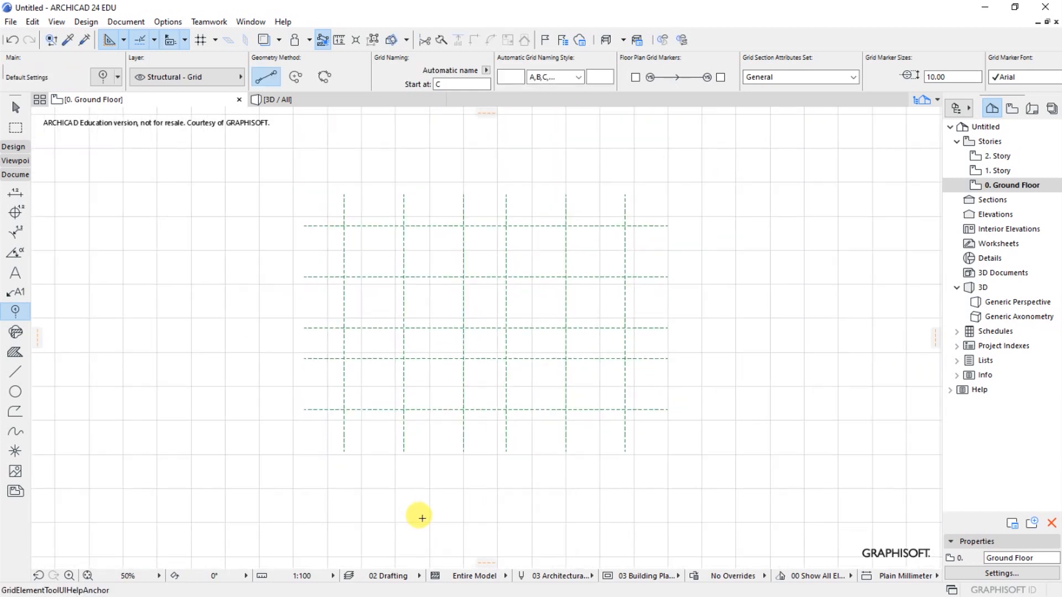
# - Activate the Column tool and set the default column's core size to 200 x 200 mm
pyautogui.scroll(5, 436, 355)
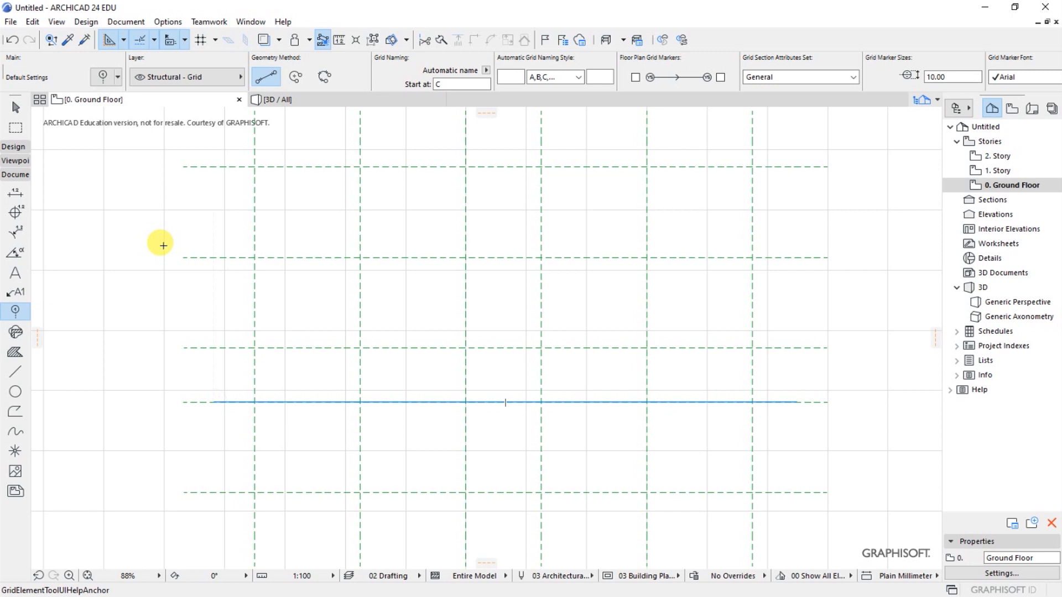
pyautogui.click(85, 22)
pyautogui.click(95, 42)
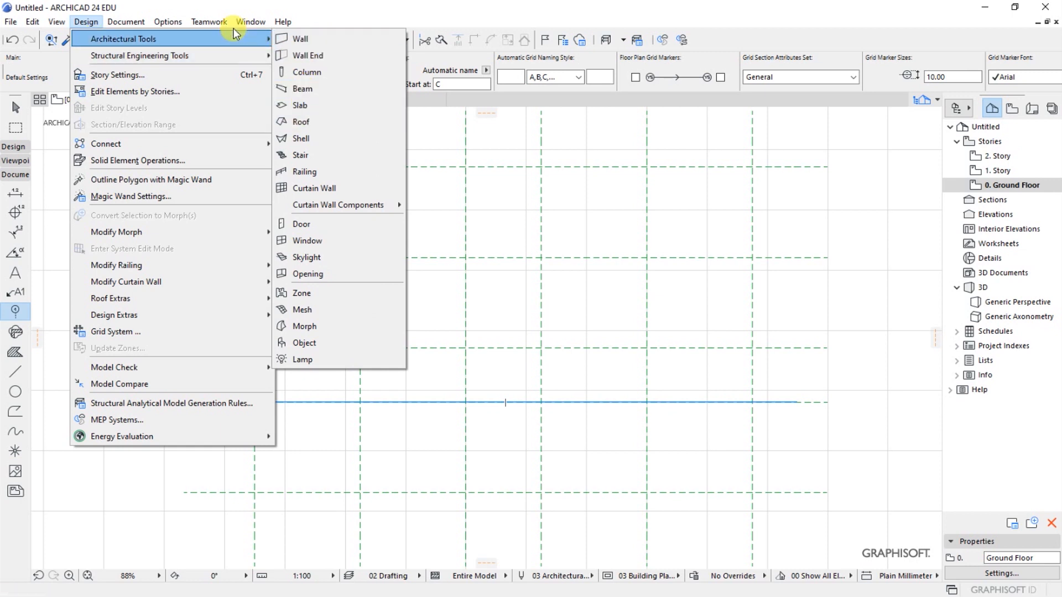
pyautogui.click(209, 22)
pyautogui.moveTo(81, 23)
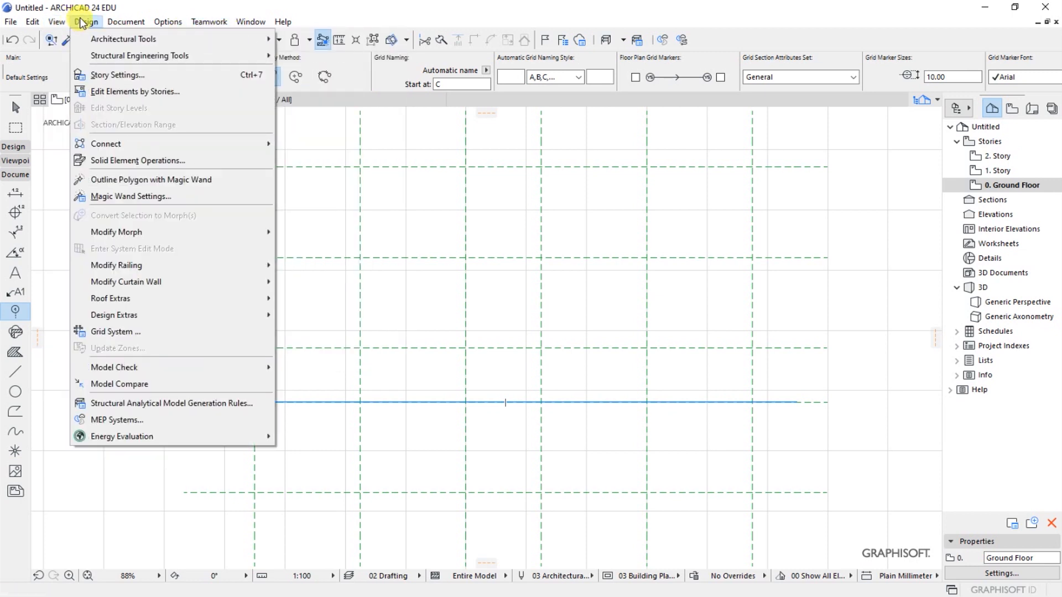
pyautogui.moveTo(238, 39)
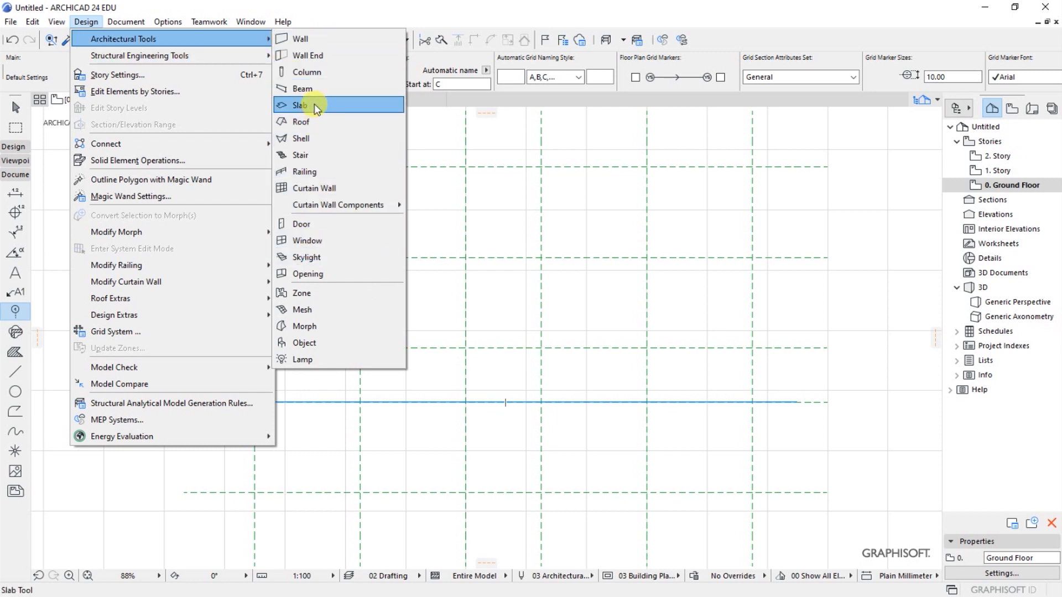
pyautogui.click(308, 74)
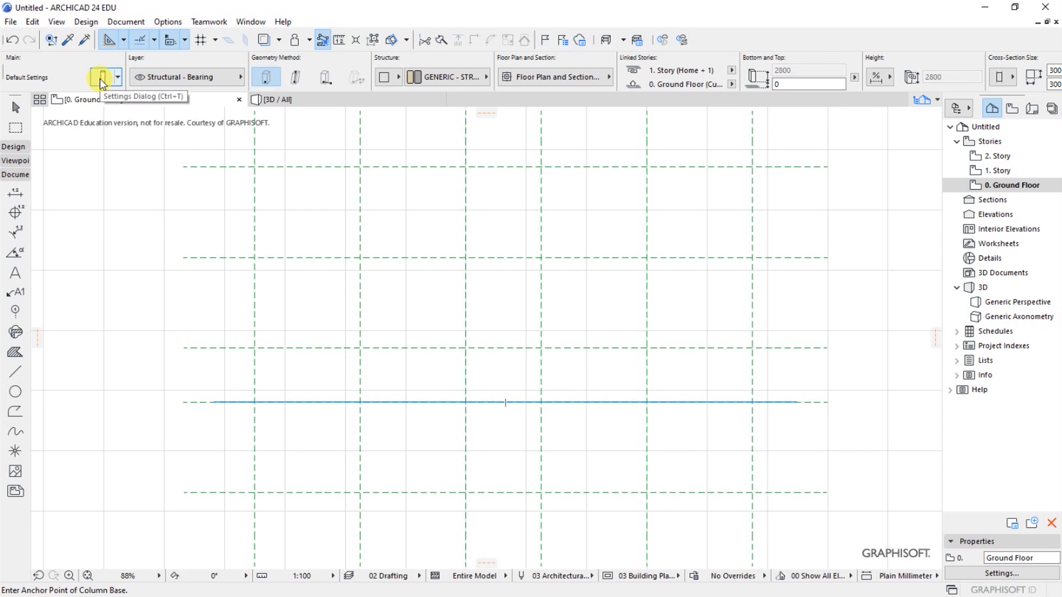
pyautogui.click(101, 78)
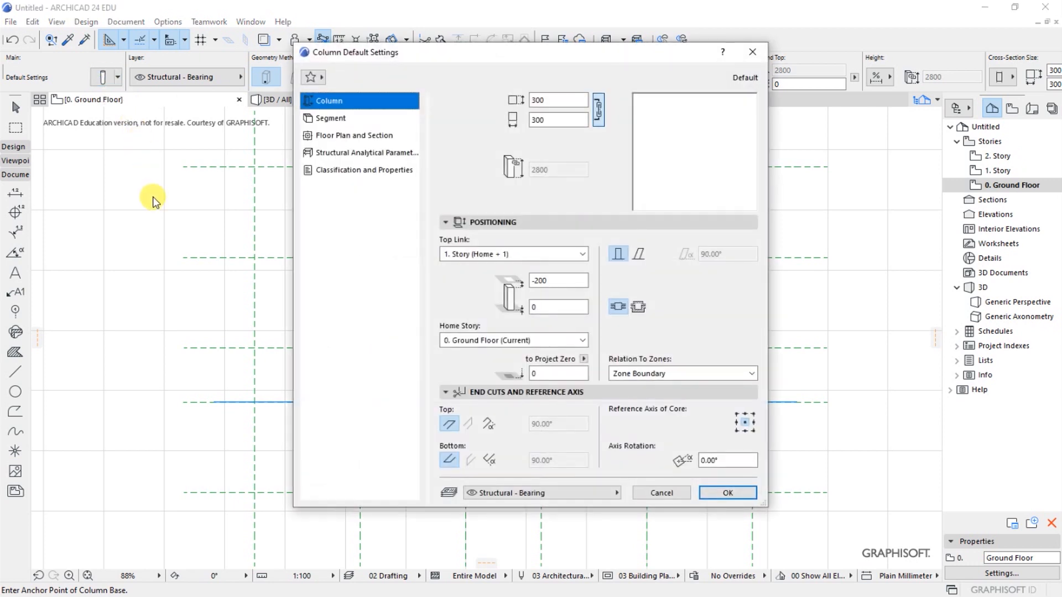
pyautogui.moveTo(487, 60); pyautogui.dragTo(469, 82)
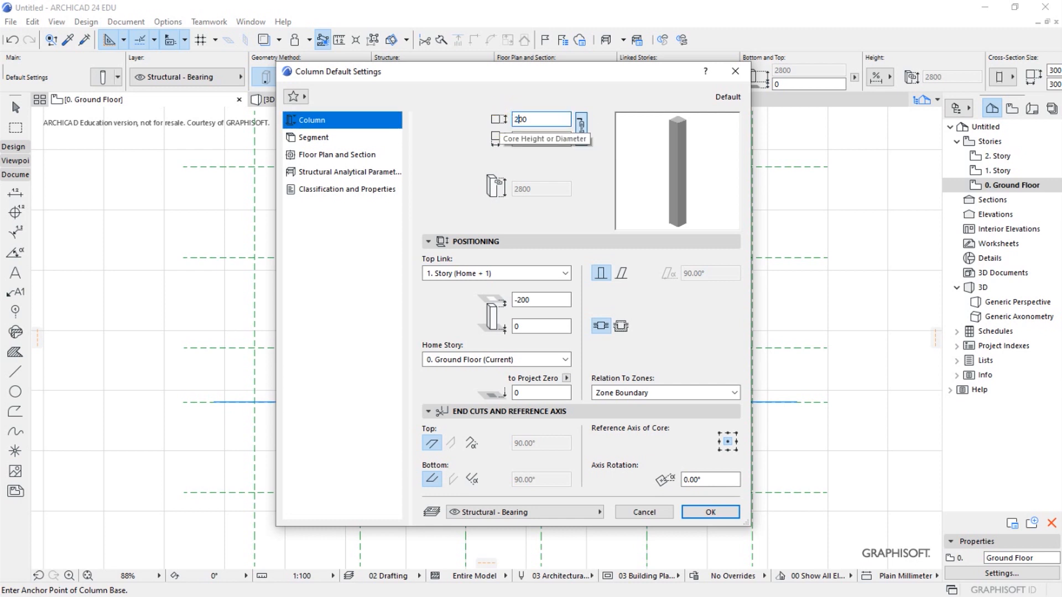
pyautogui.click(547, 143)
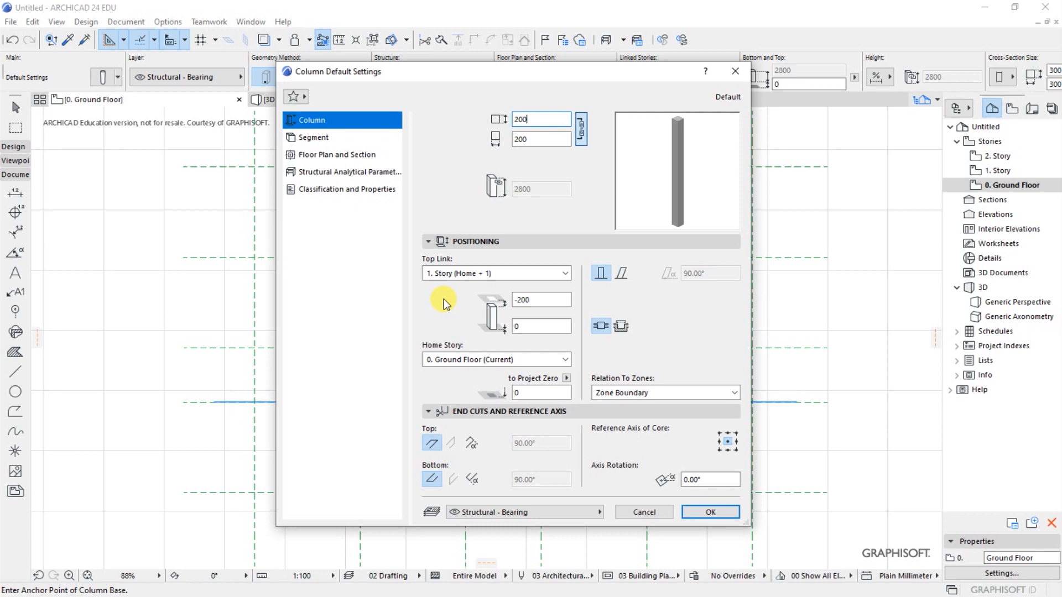
pyautogui.click(705, 511)
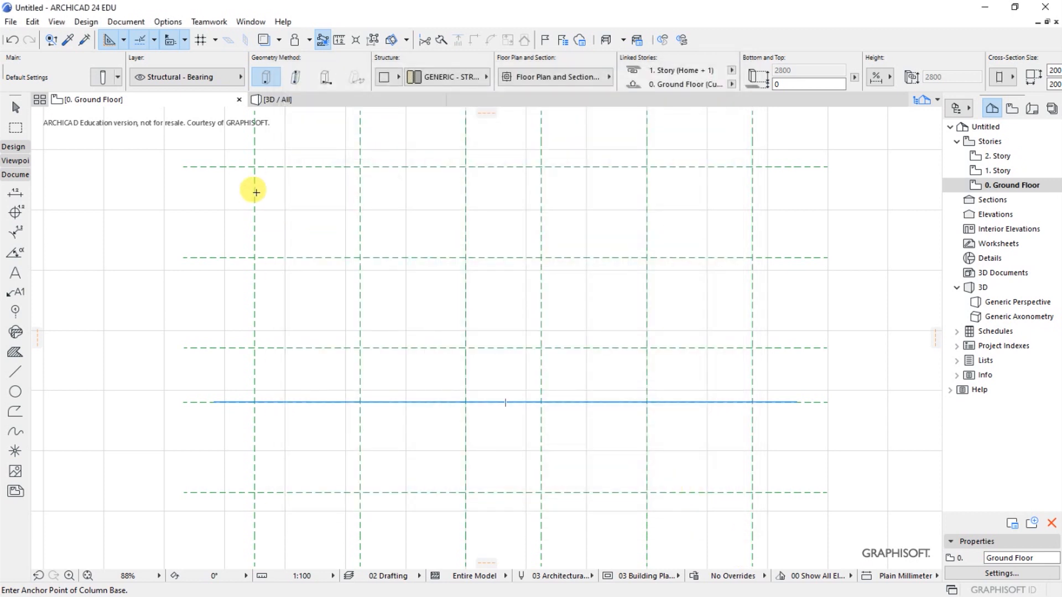
# - Place columns where the uppermost horizontal grid line crosses the first four vertical grid lines, counted from the left
pyautogui.click(255, 168)
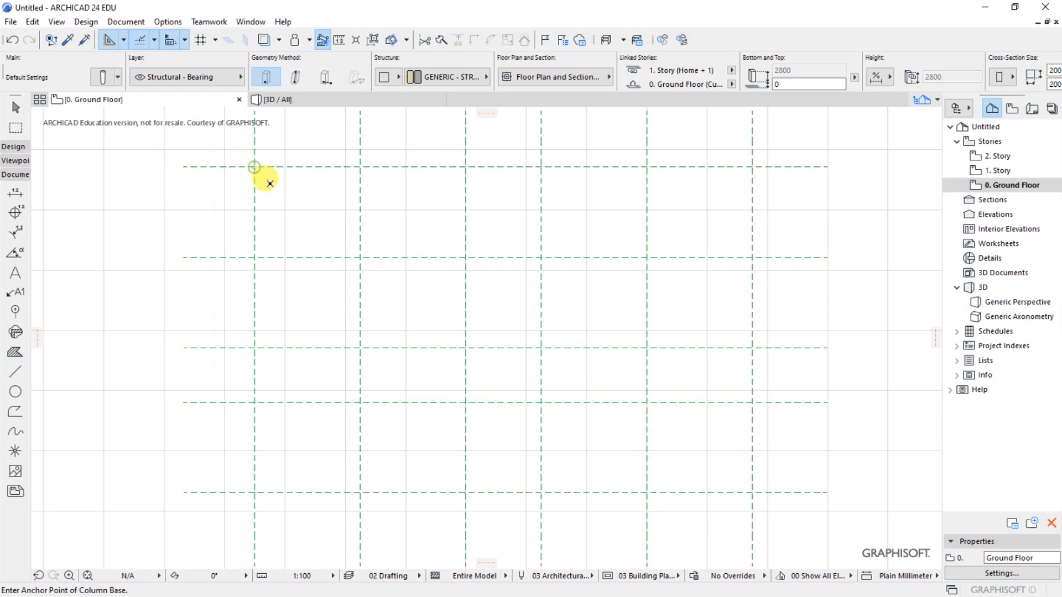
pyautogui.scroll(-5, 361, 308)
pyautogui.scroll(5, 324, 258)
pyautogui.scroll(8, 324, 258)
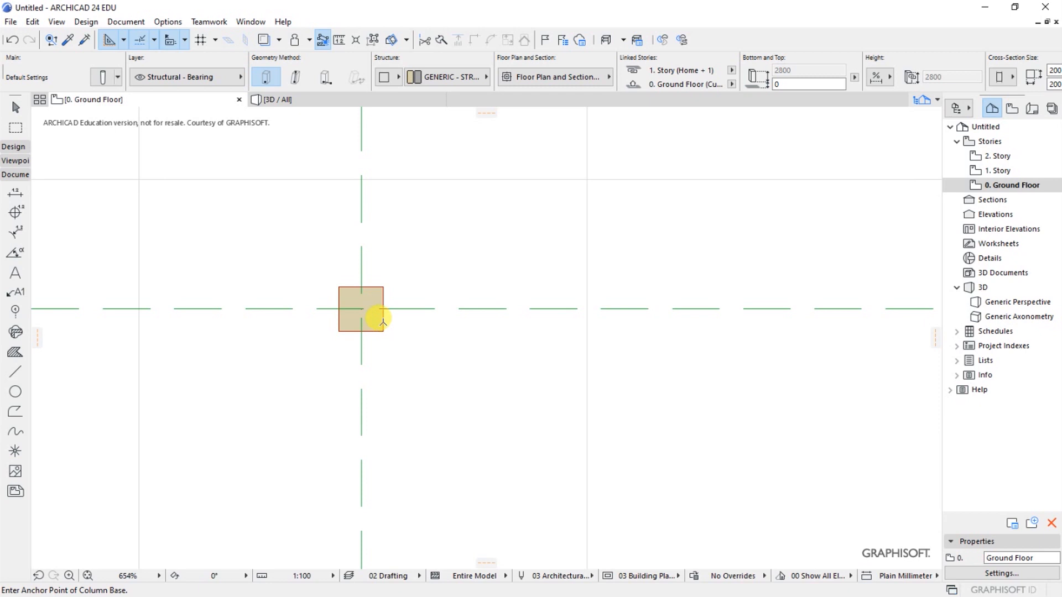
pyautogui.scroll(-6, 230, 210)
pyautogui.scroll(-2, 223, 206)
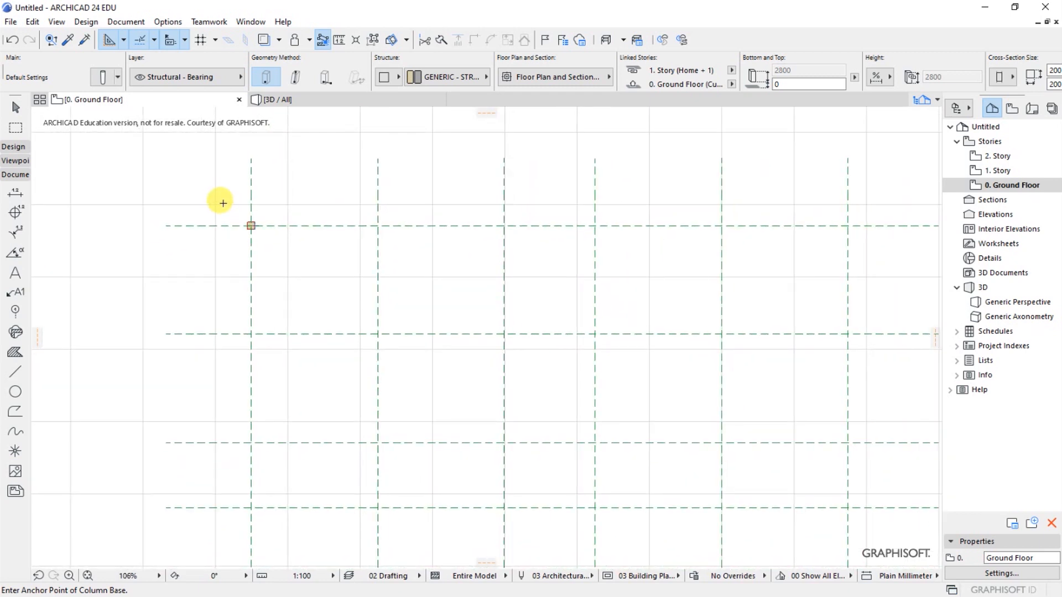
pyautogui.scroll(2, 354, 223)
pyautogui.click(350, 210)
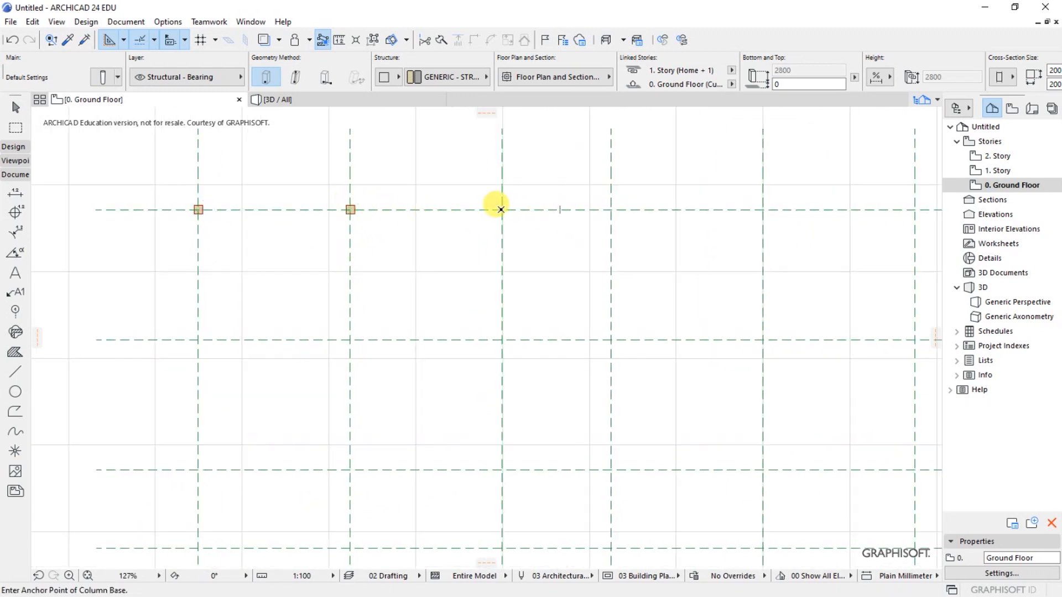
pyautogui.click(501, 210)
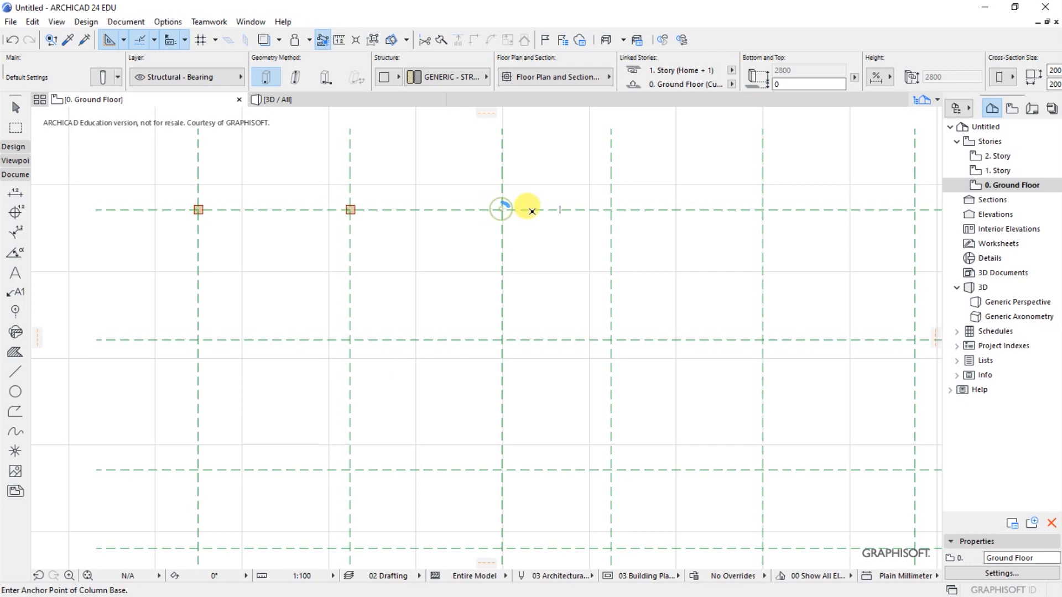
pyautogui.click(611, 209)
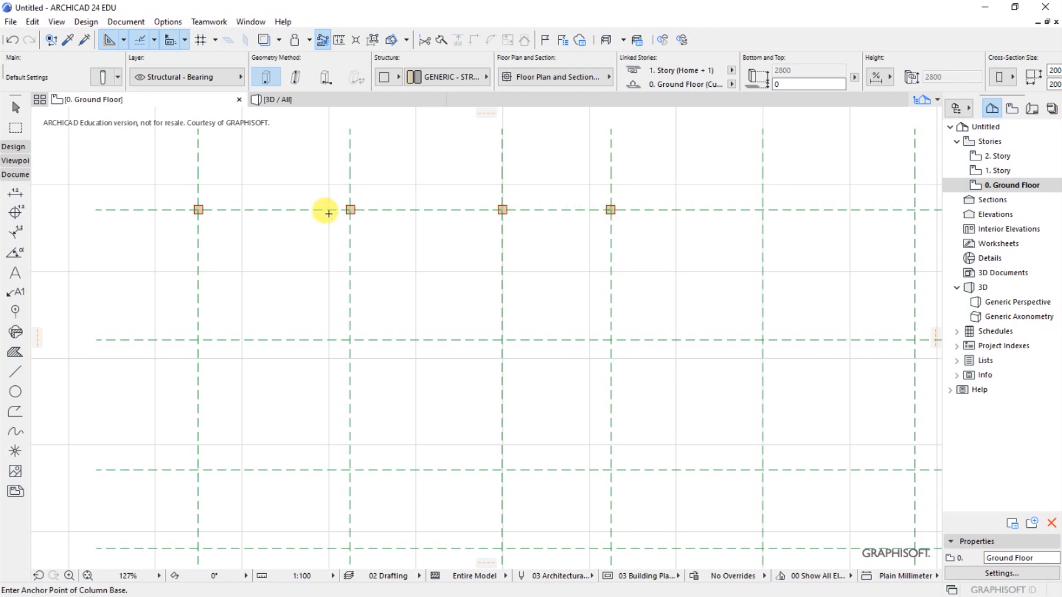
# - Place columns where the uppermost horizontal grid line crosses the fifth and sixth vertical grid lines
pyautogui.scroll(-4, 325, 211)
pyautogui.scroll(2, 553, 210)
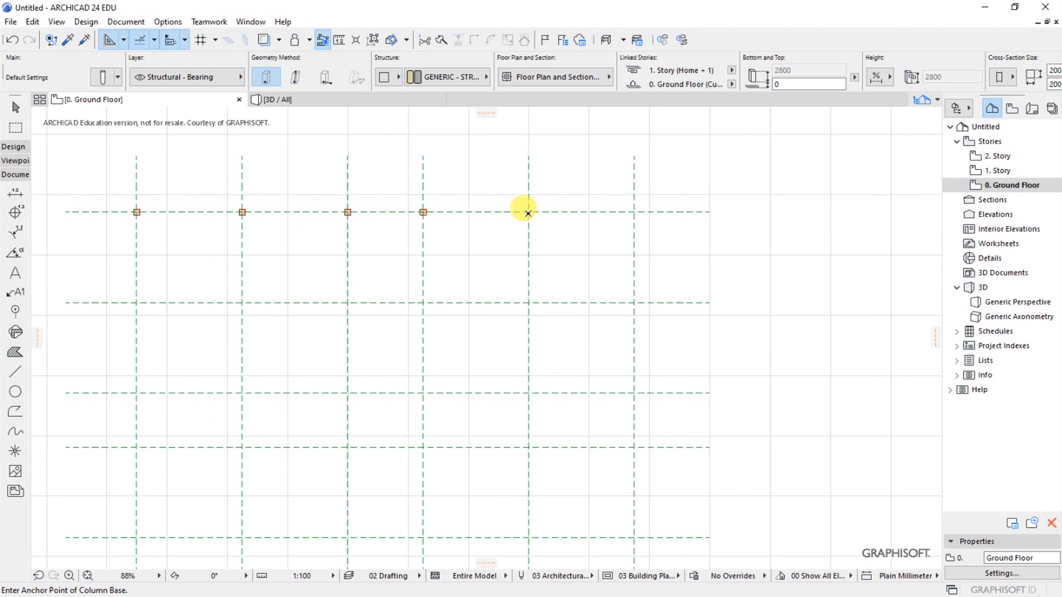
pyautogui.click(528, 212)
pyautogui.click(634, 211)
pyautogui.scroll(-1, 567, 188)
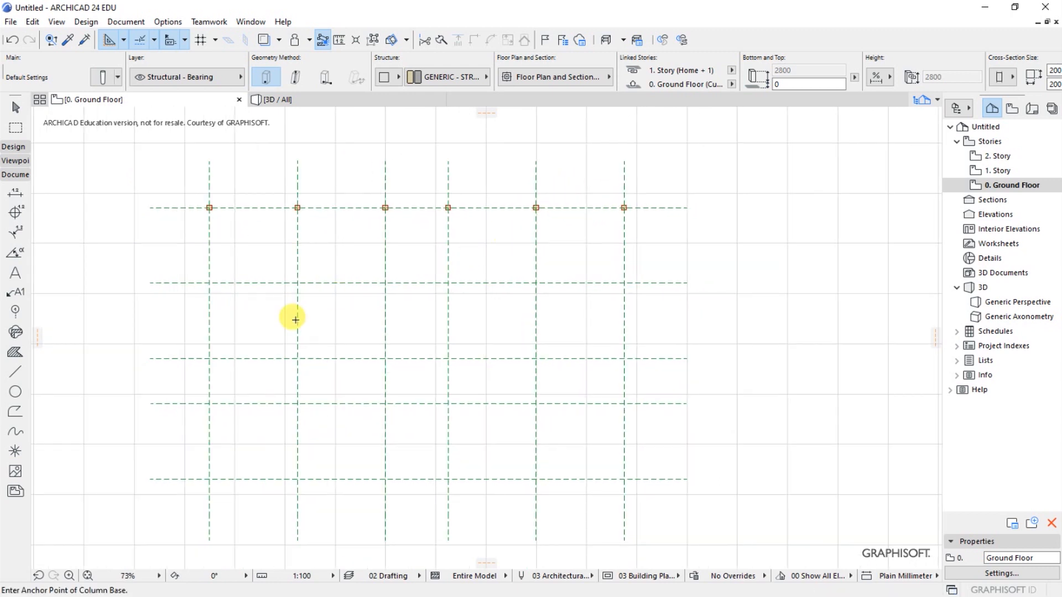
# - Place columns down the first vertical grid line at its crossings with the second, third and fourth horizontal grid lines
pyautogui.scroll(1, 209, 312)
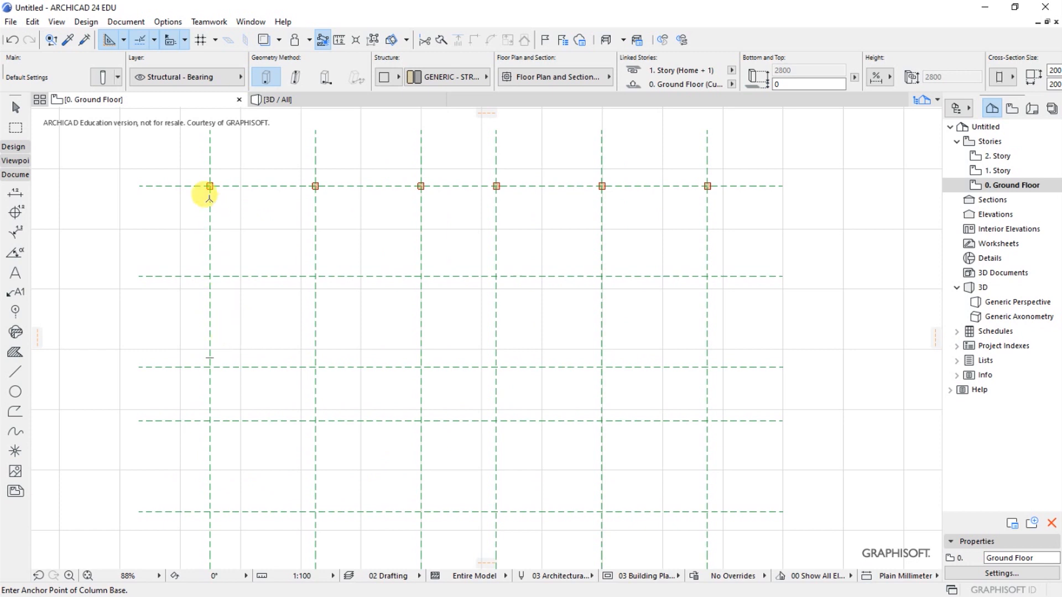
pyautogui.scroll(-1, 225, 344)
pyautogui.scroll(1, 200, 453)
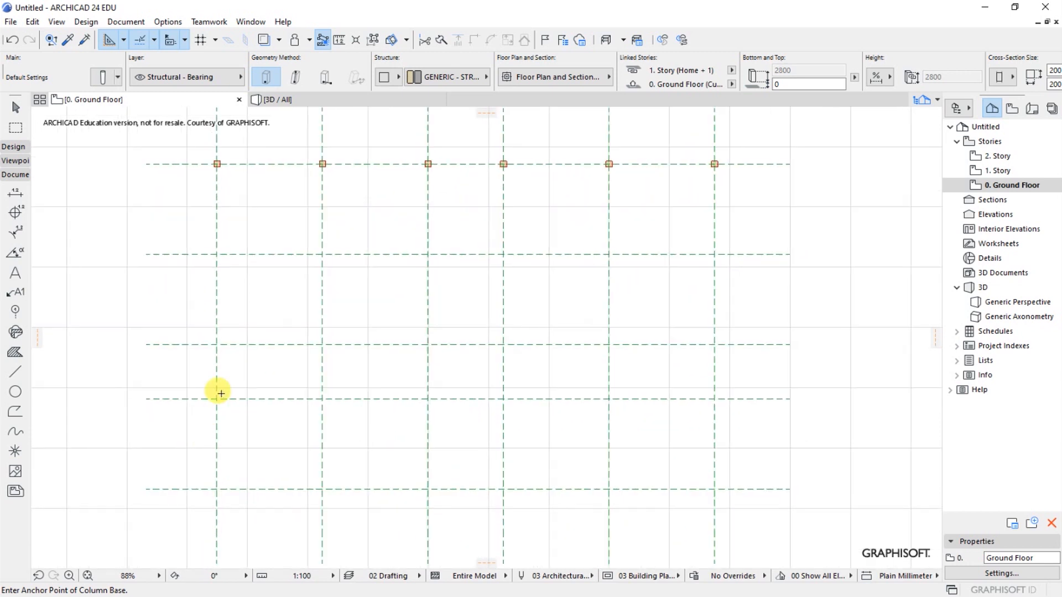
pyautogui.scroll(-2, 274, 313)
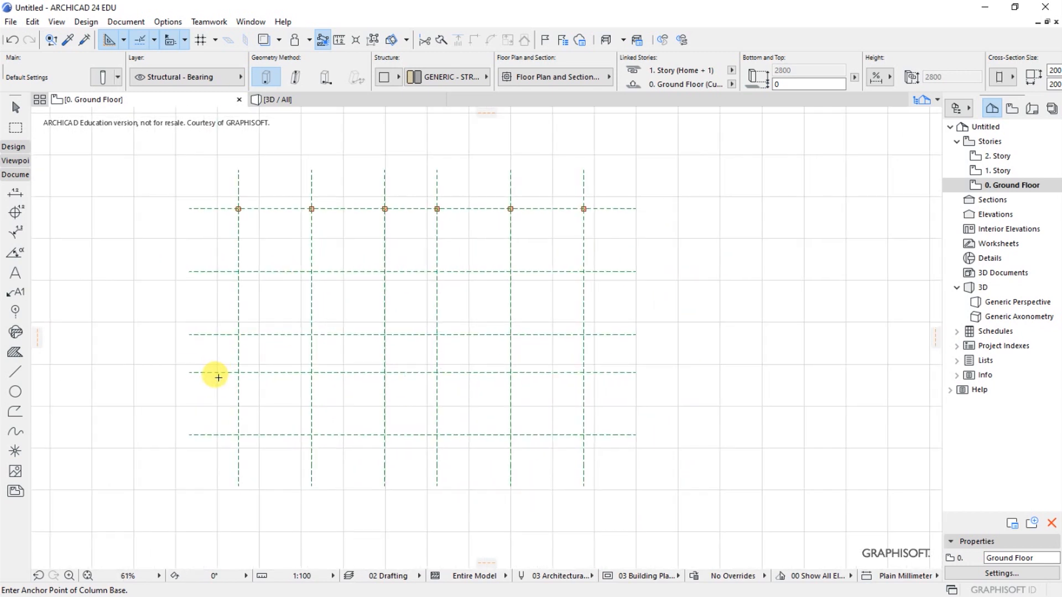
pyautogui.scroll(1, 218, 378)
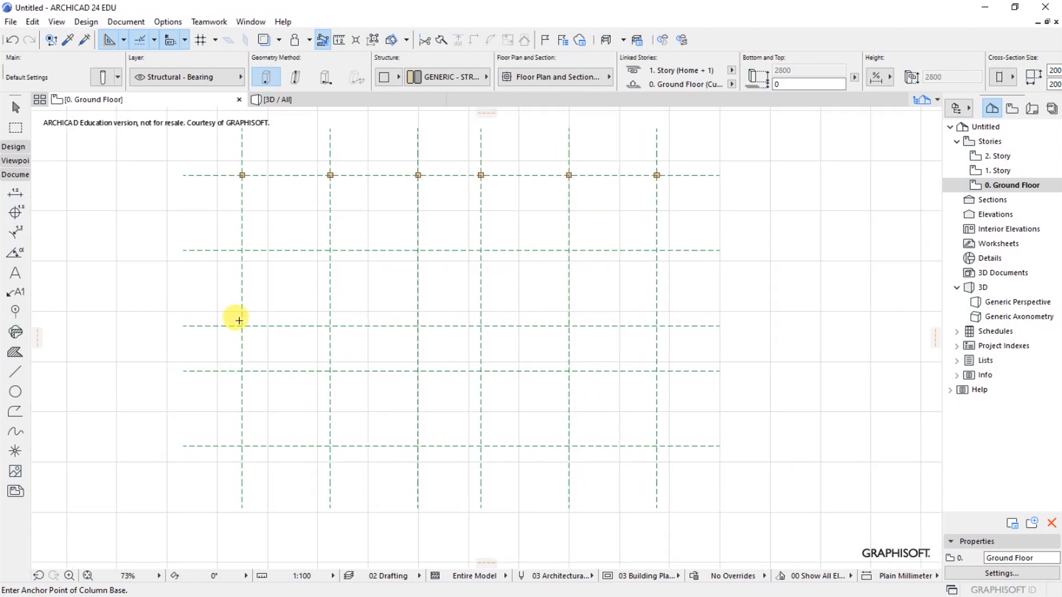
pyautogui.click(242, 250)
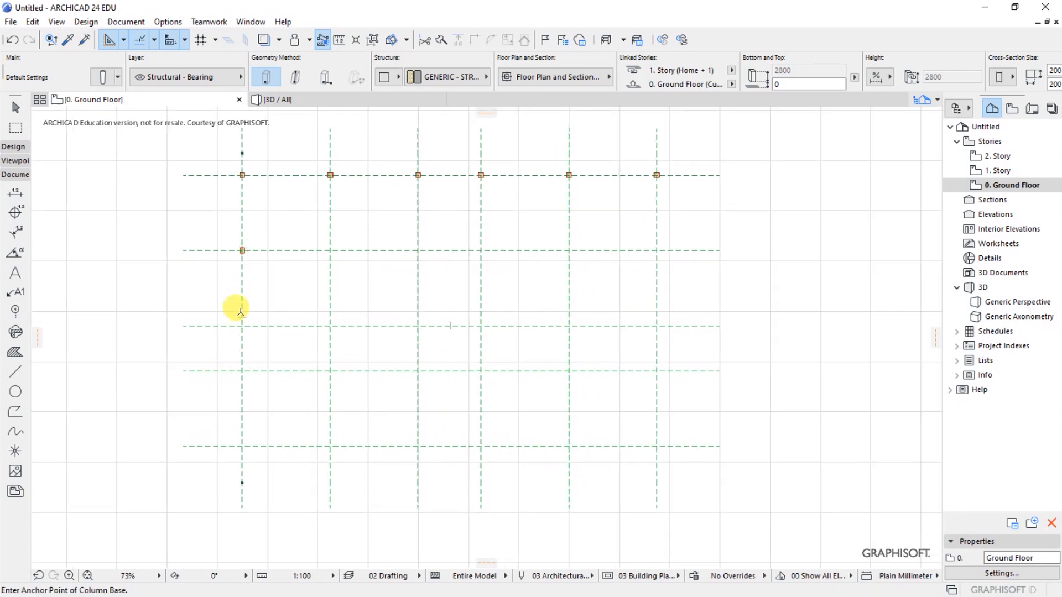
pyautogui.scroll(8, 235, 249)
pyautogui.scroll(-10, 244, 310)
pyautogui.scroll(5, 246, 315)
pyautogui.click(255, 313)
pyautogui.scroll(-2, 205, 243)
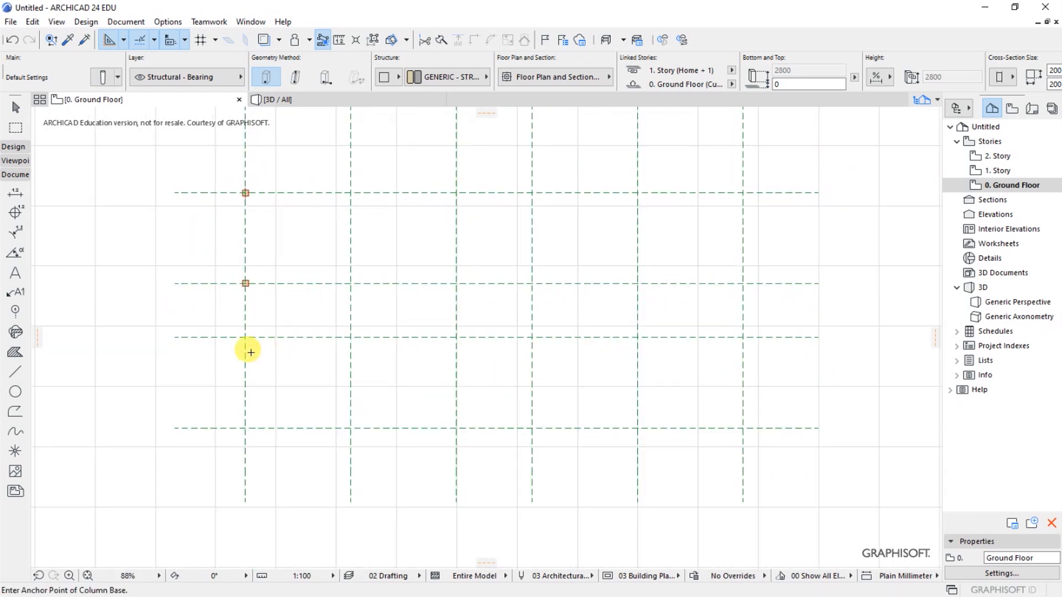
pyautogui.click(245, 338)
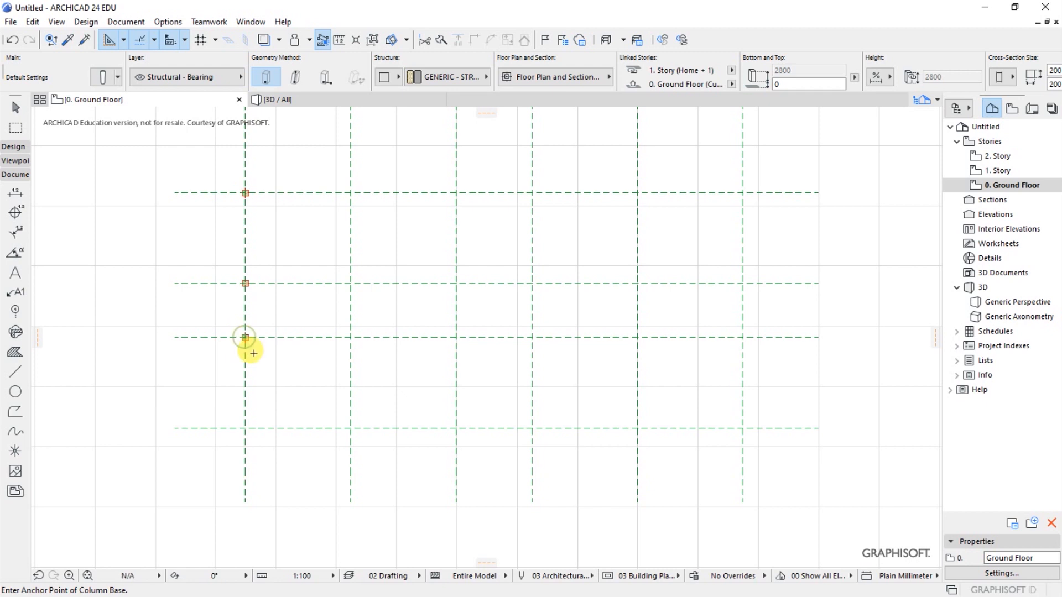
# - Place columns where the third and fourth horizontal grid lines cross the second, third and fourth vertical grid lines
pyautogui.click(351, 337)
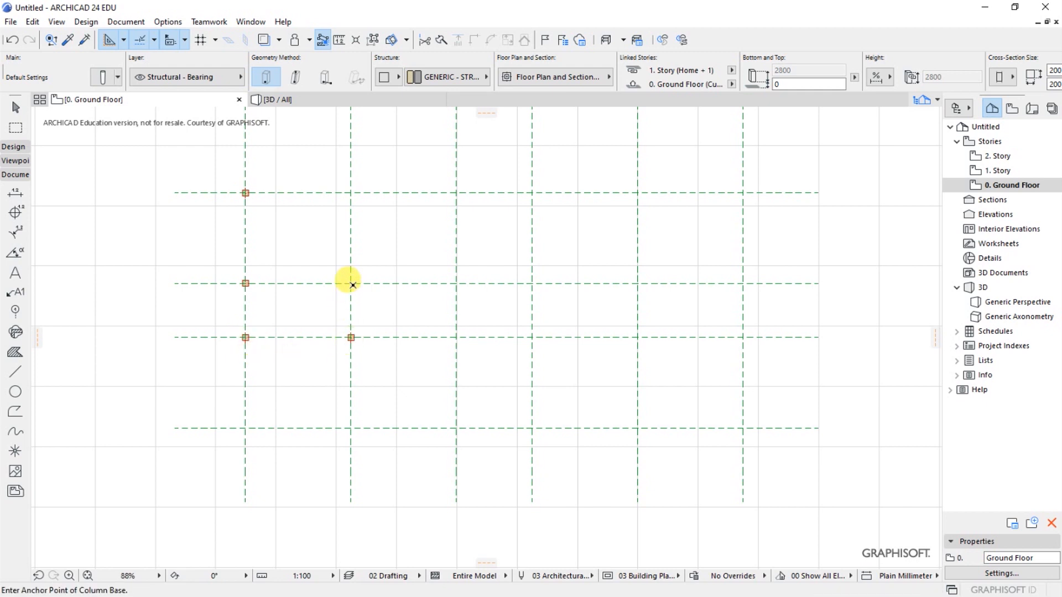
pyautogui.click(350, 282)
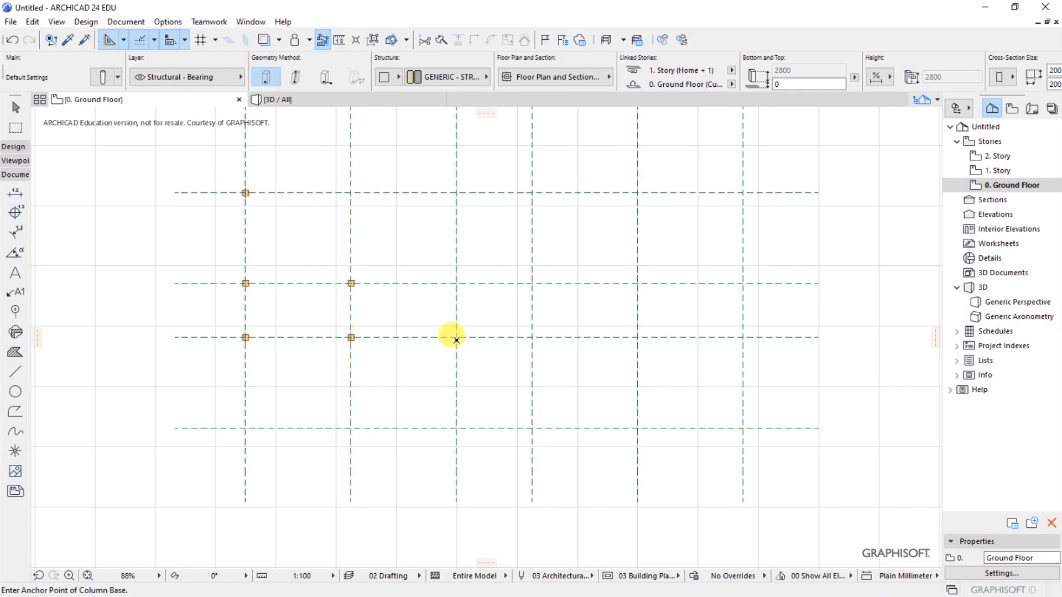
pyautogui.click(457, 337)
pyautogui.click(456, 283)
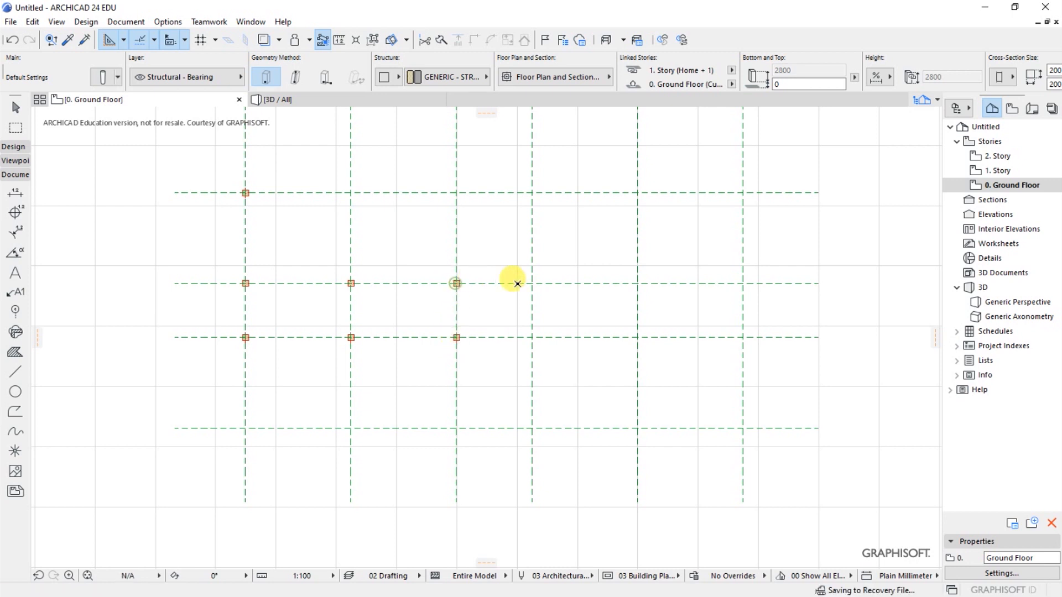
pyautogui.click(531, 283)
pyautogui.click(531, 338)
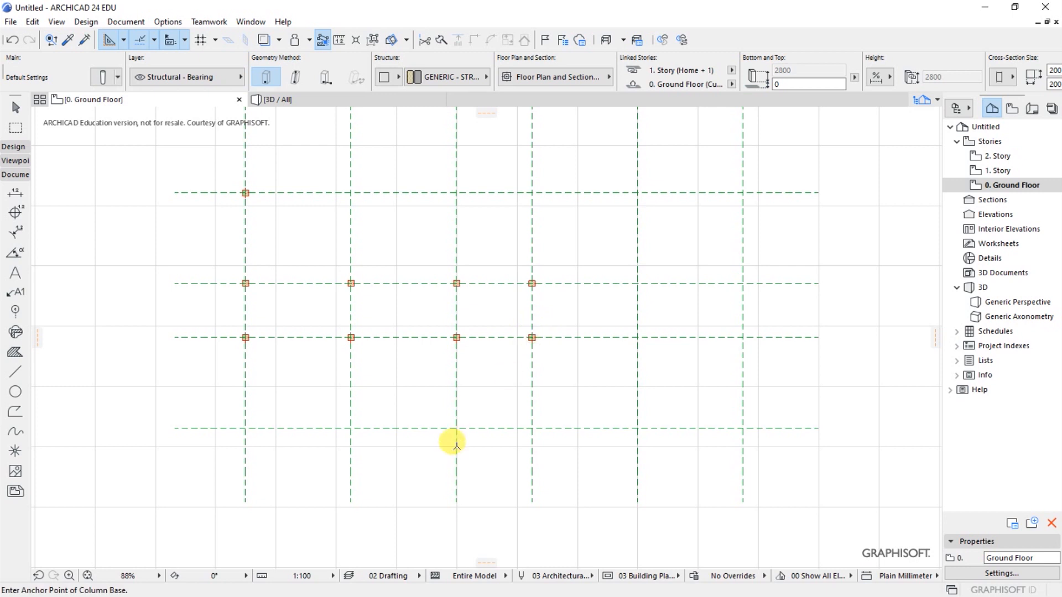
# - Place columns where the lowest horizontal grid line crosses the third and fourth vertical grid lines
pyautogui.click(455, 428)
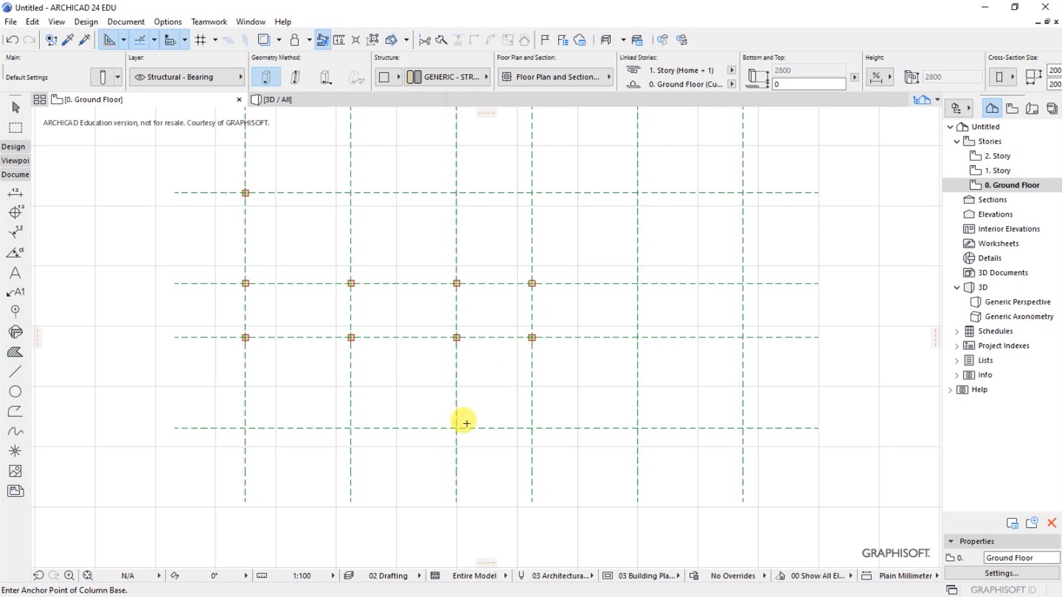
pyautogui.click(531, 428)
pyautogui.scroll(-1, 337, 435)
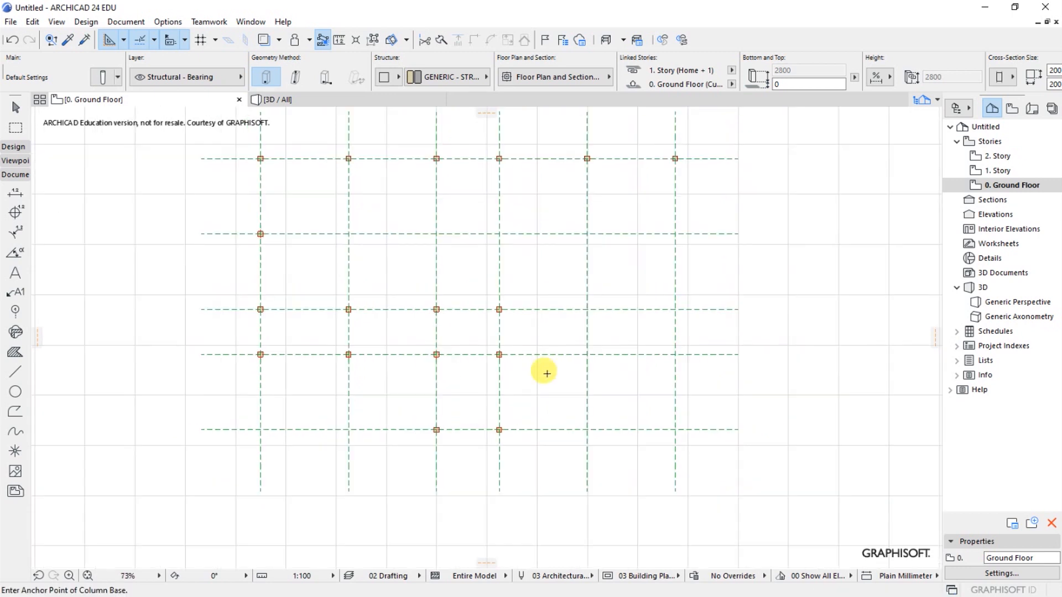
# - Place columns where the third and fourth horizontal grid lines cross the fifth and sixth vertical grid lines
pyautogui.scroll(2, 604, 299)
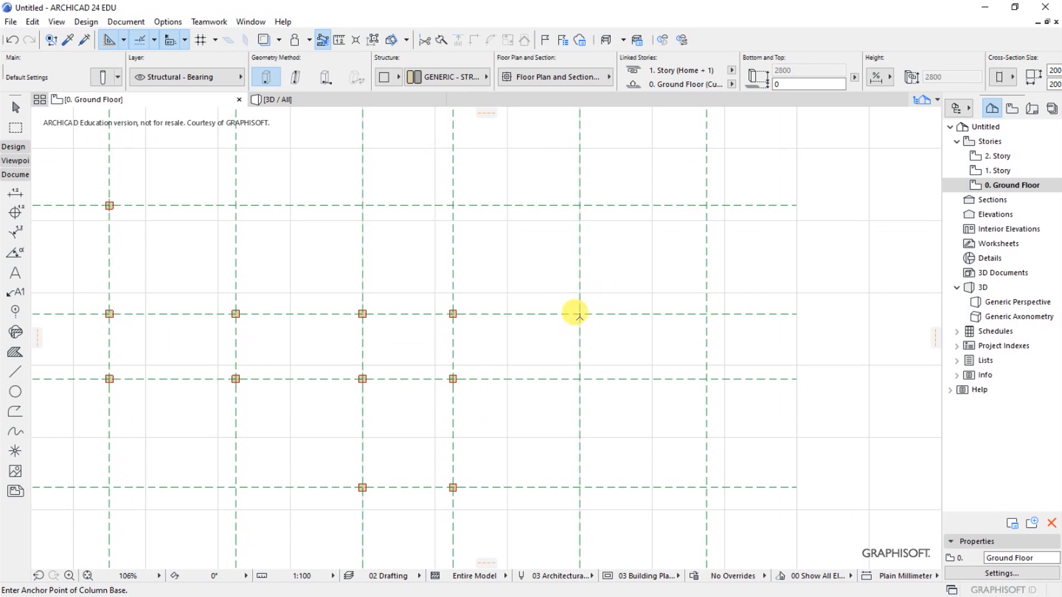
pyautogui.click(580, 314)
pyautogui.click(580, 380)
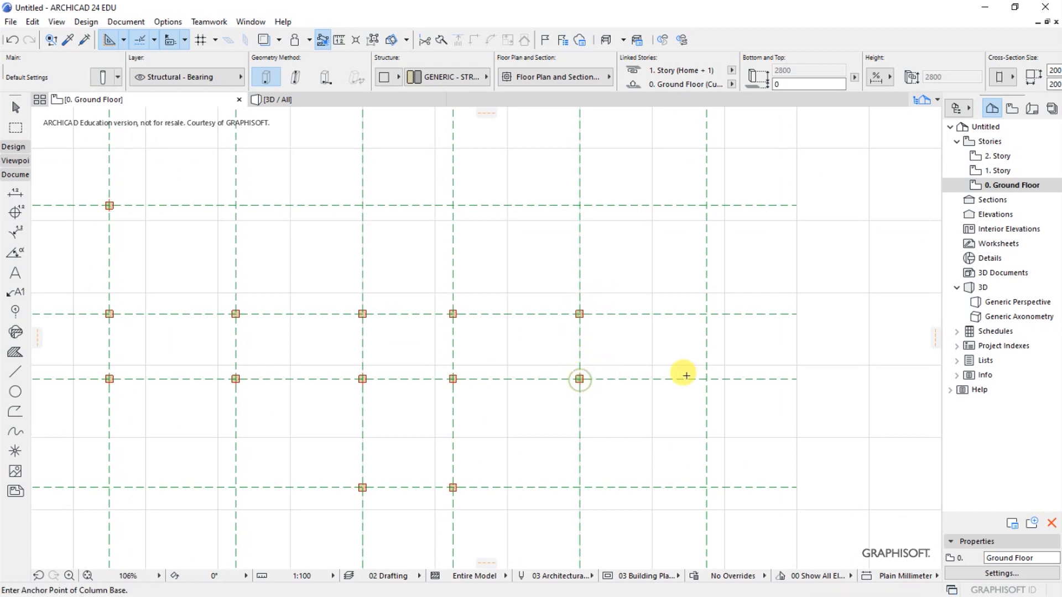
pyautogui.click(707, 313)
# - Place columns where the second horizontal grid line crosses the third, fourth and sixth vertical grid lines
pyautogui.scroll(-3, 636, 429)
pyautogui.scroll(3, 497, 261)
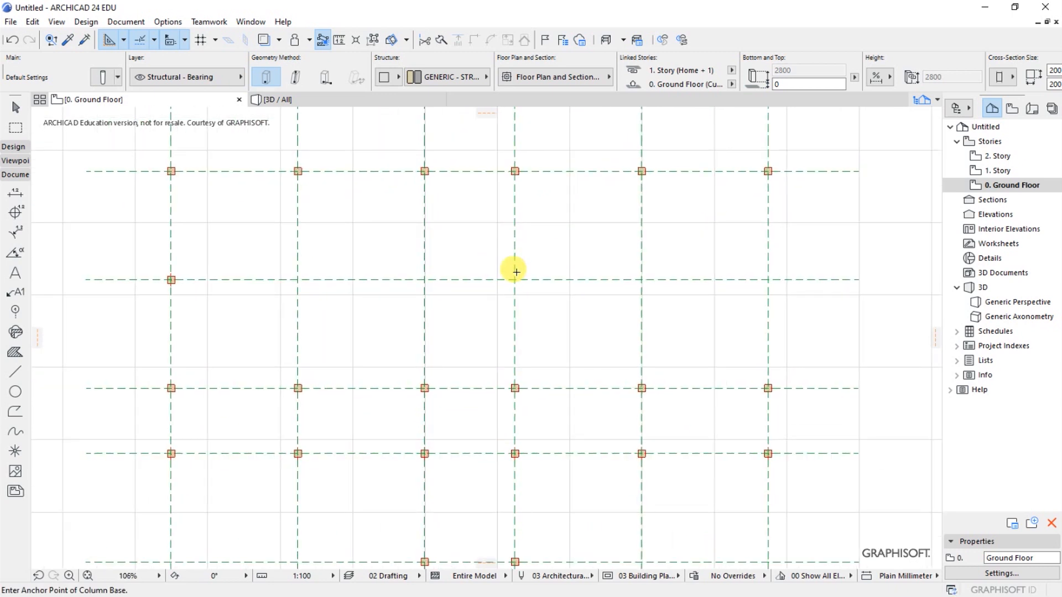
pyautogui.click(424, 280)
pyautogui.click(514, 279)
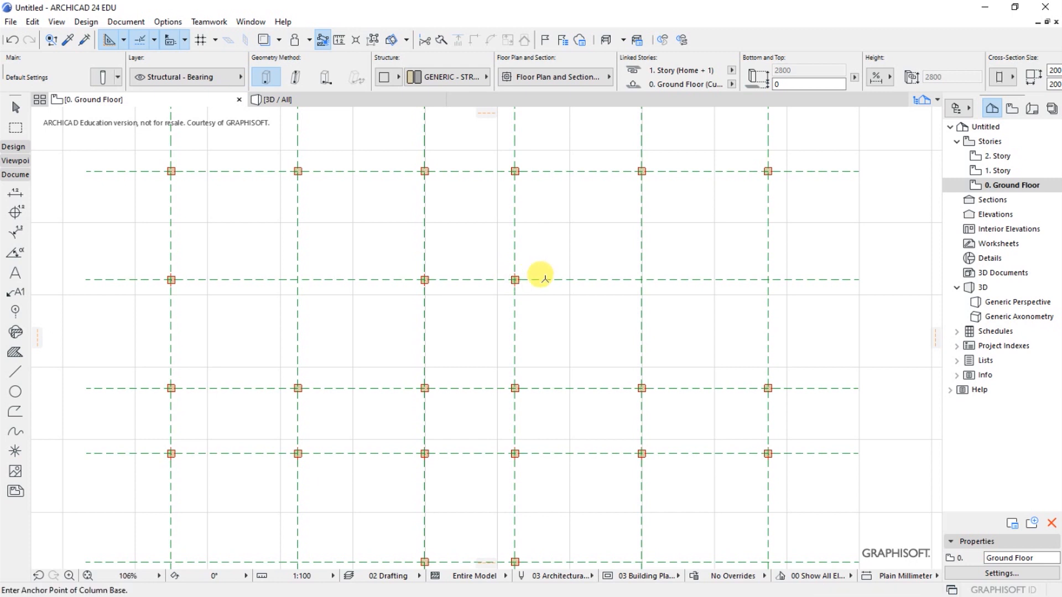
pyautogui.click(768, 280)
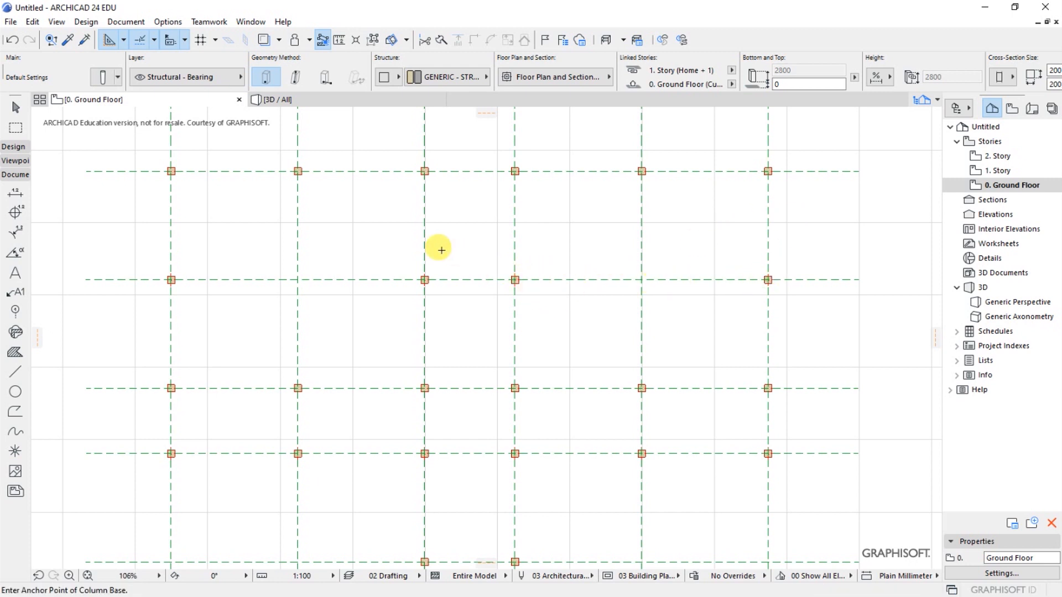
# - Change the columns where the fourth horizontal grid line crosses the first, second, fifth and sixth vertical grid lines to a circular section
pyautogui.scroll(-4, 526, 266)
pyautogui.scroll(2, 440, 441)
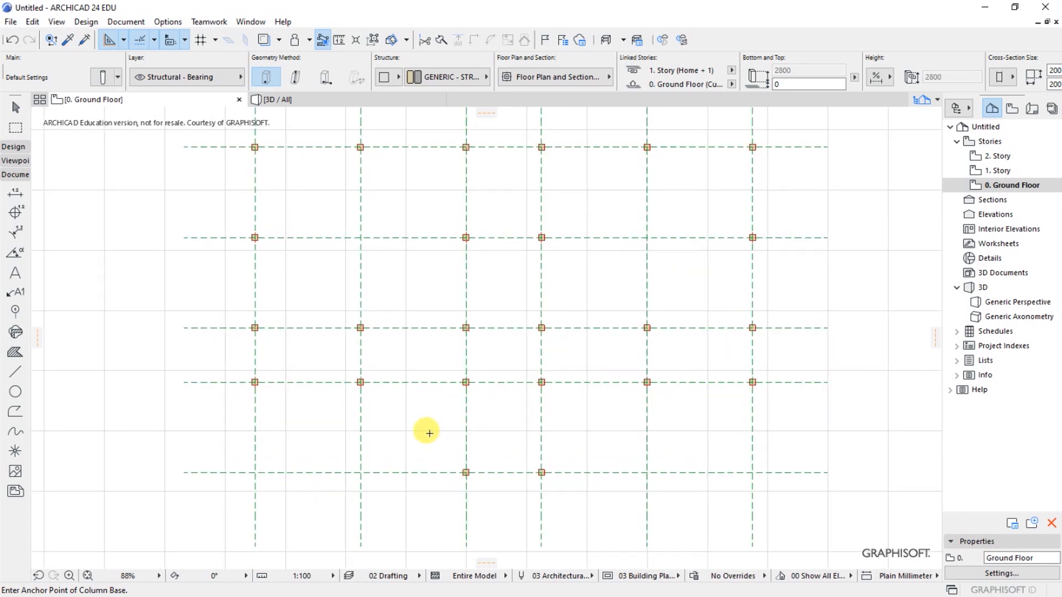
pyautogui.keyDown('shift'); pyautogui.click(256, 383); pyautogui.keyUp('shift')
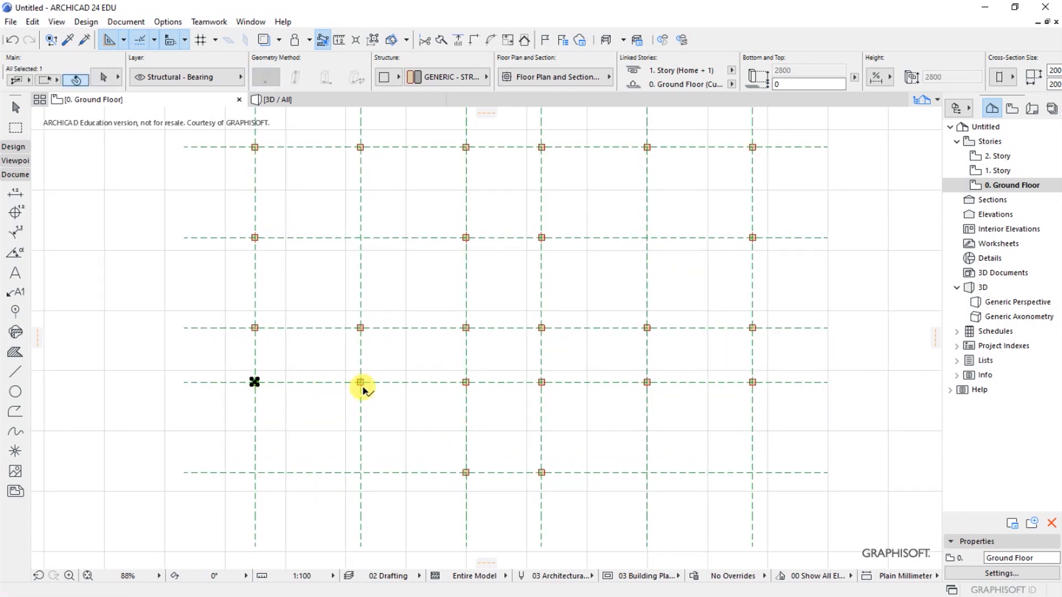
pyautogui.keyDown('shift'); pyautogui.click(361, 383); pyautogui.keyUp('shift')
pyautogui.keyDown('shift'); pyautogui.click(647, 383); pyautogui.keyUp('shift')
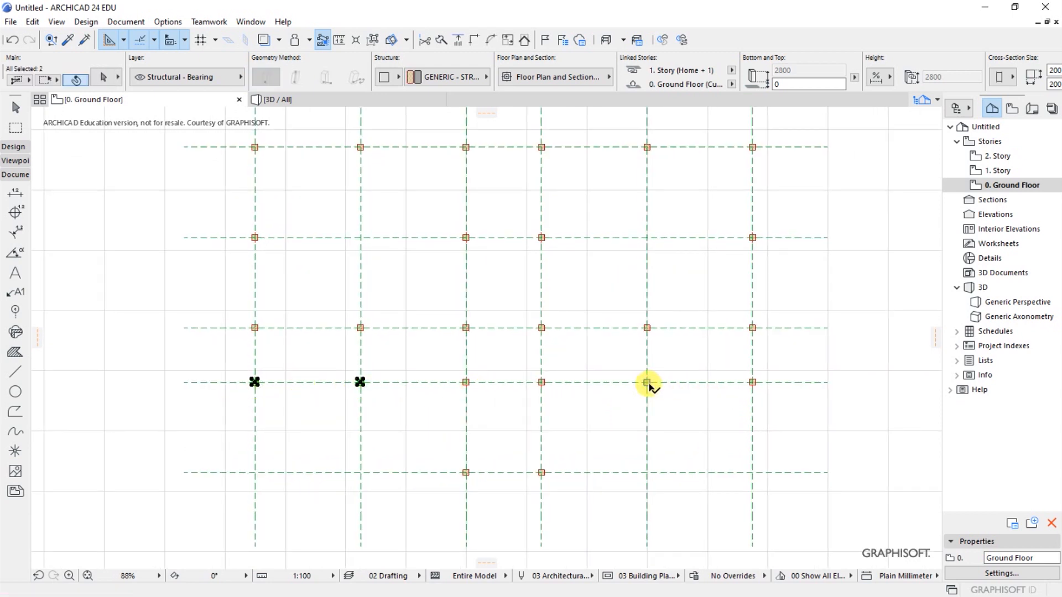
pyautogui.keyDown('shift'); pyautogui.click(752, 383); pyautogui.keyUp('shift')
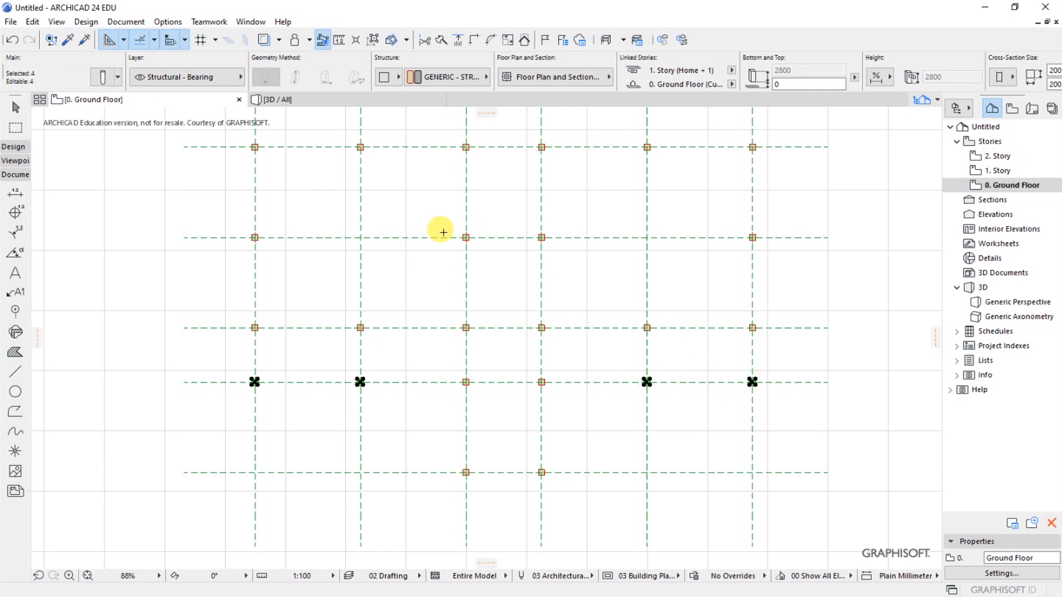
pyautogui.scroll(2, 438, 368)
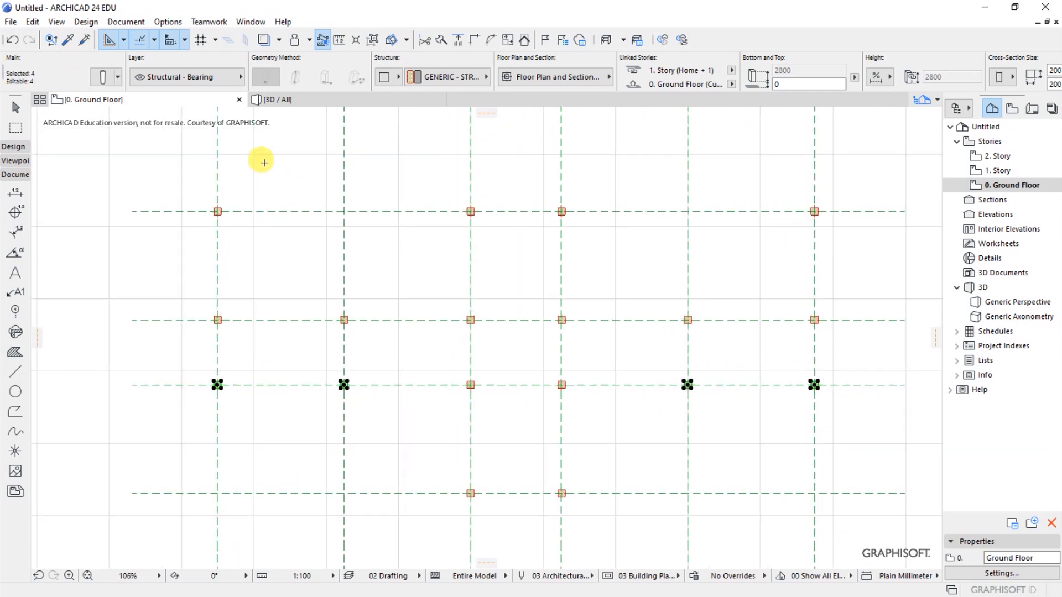
pyautogui.click(103, 78)
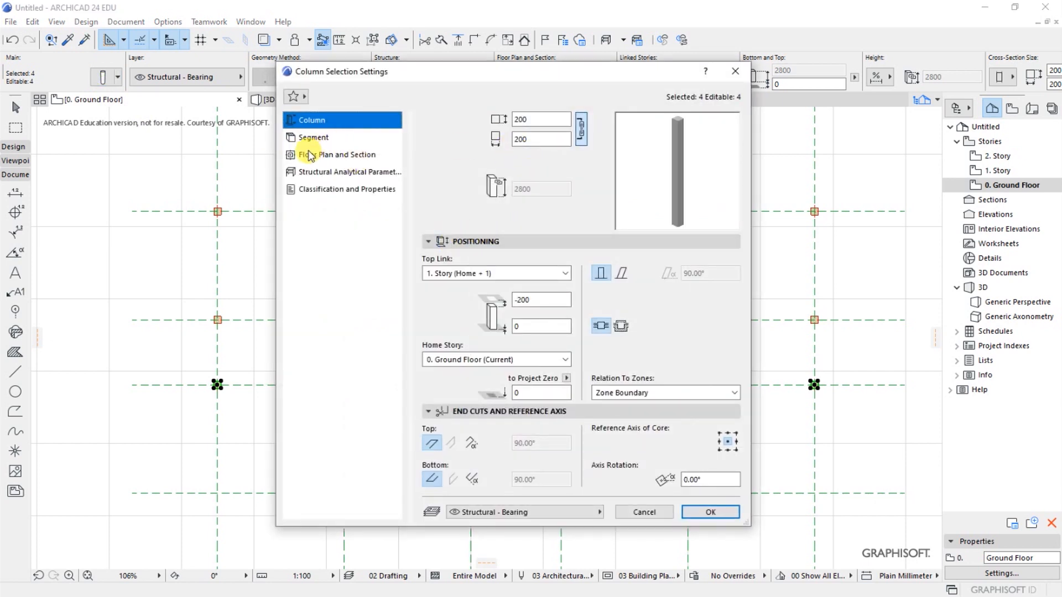
pyautogui.click(308, 136)
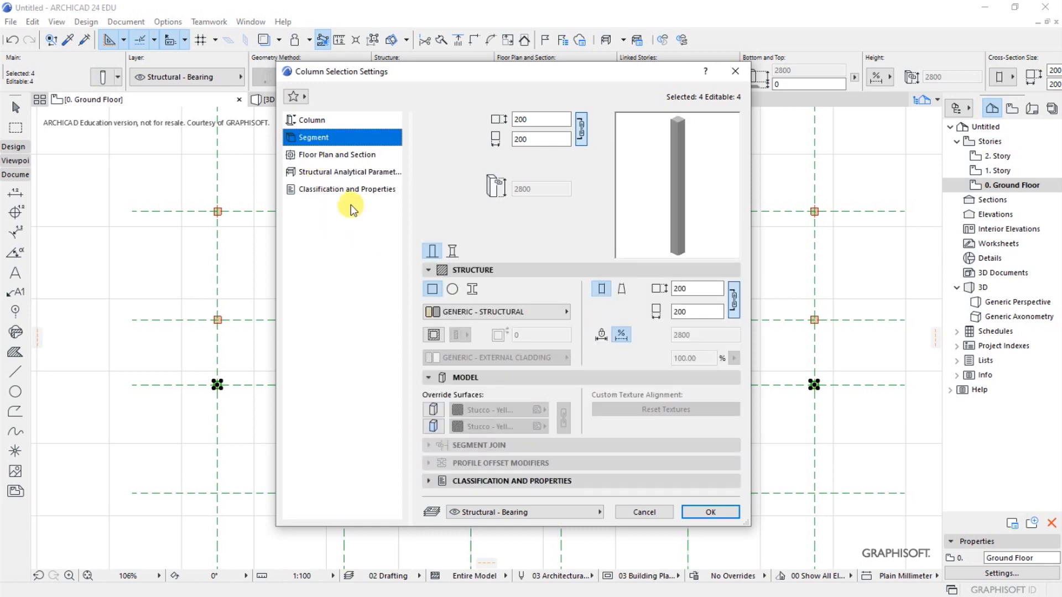
pyautogui.click(473, 271)
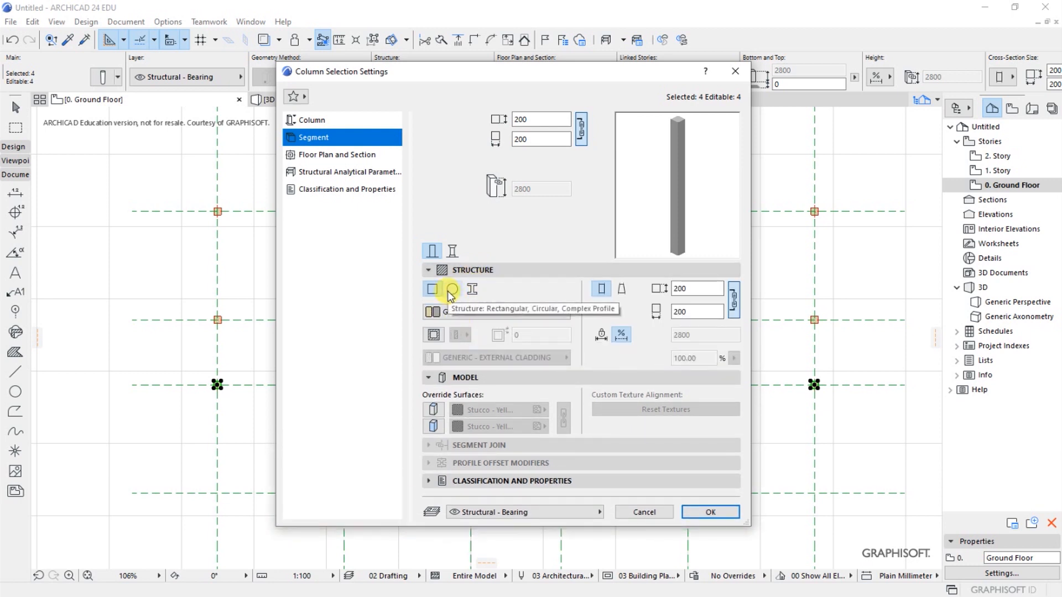
pyautogui.click(451, 290)
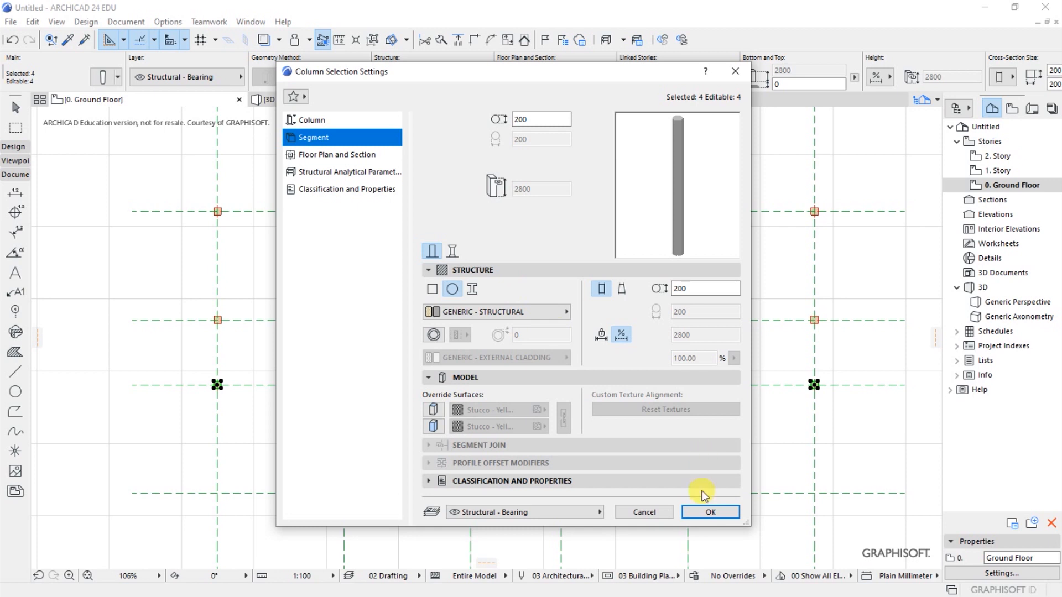
pyautogui.click(702, 511)
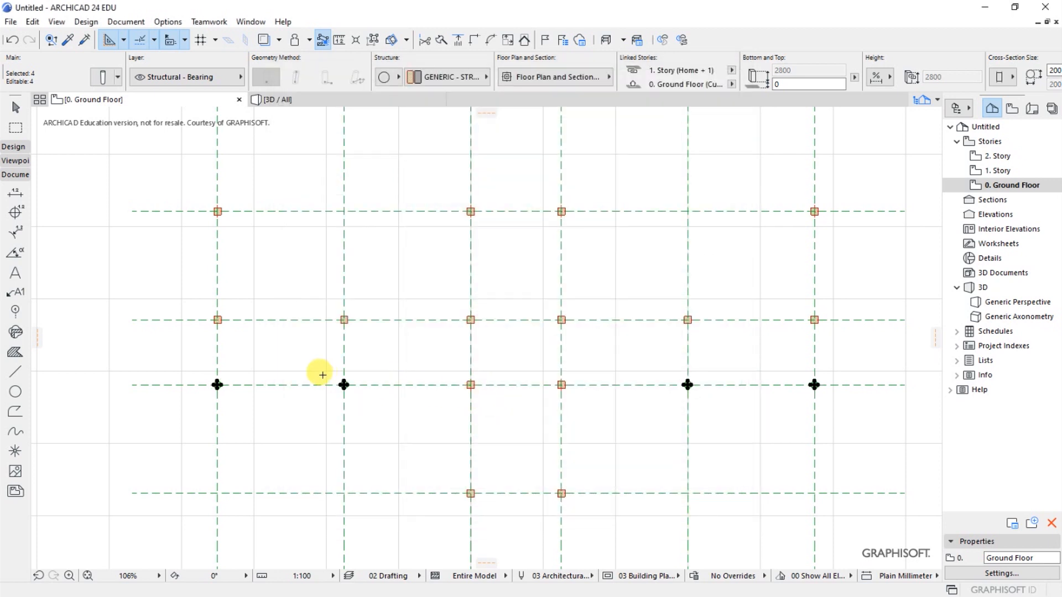
pyautogui.press('Escape')
# - Inspect the shapes of the circular and square columns up close on the ground floor plan
pyautogui.scroll(6, 327, 365)
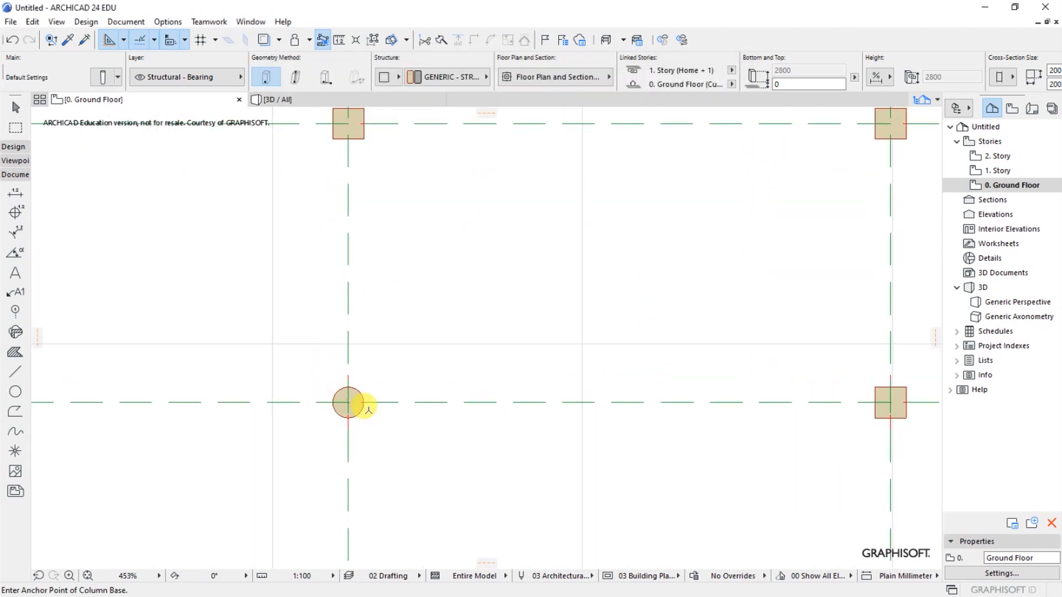
pyautogui.scroll(-2, 362, 406)
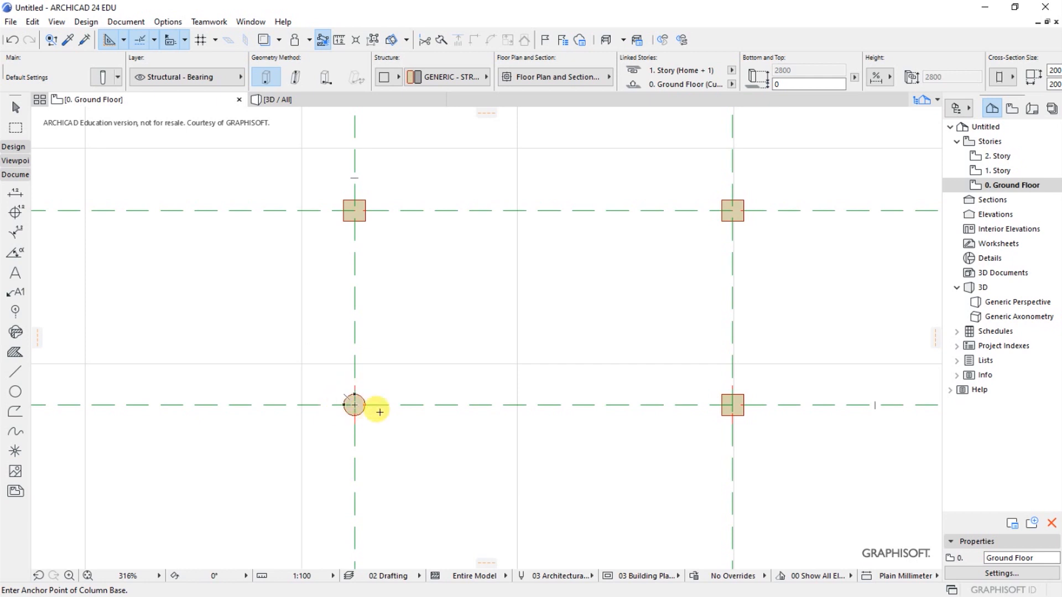
pyautogui.scroll(-4, 363, 308)
pyautogui.scroll(7, 339, 266)
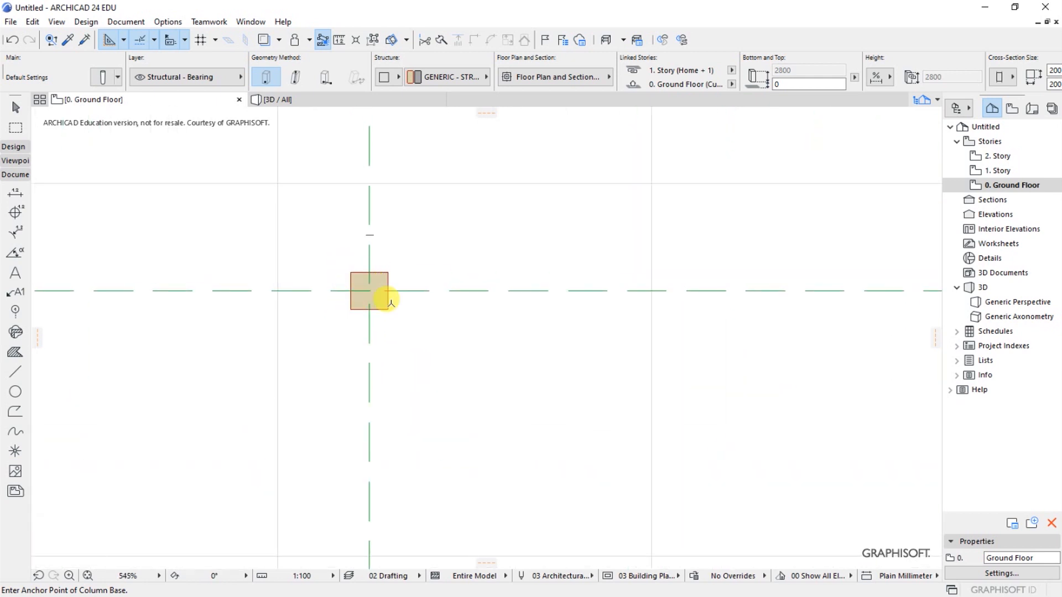
pyautogui.scroll(-6, 403, 332)
pyautogui.scroll(-3, 398, 338)
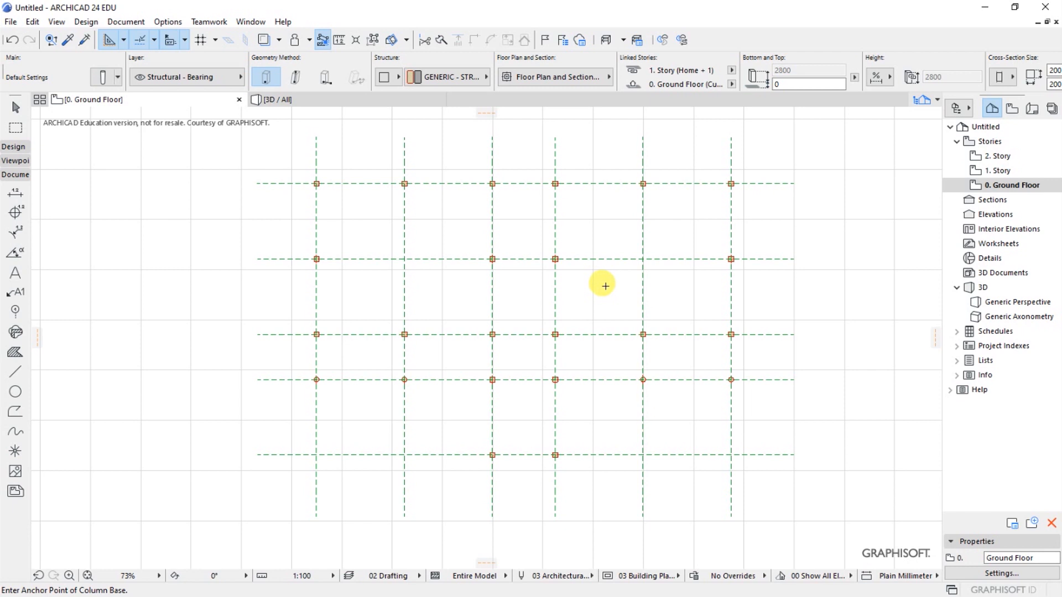
pyautogui.scroll(1, 605, 286)
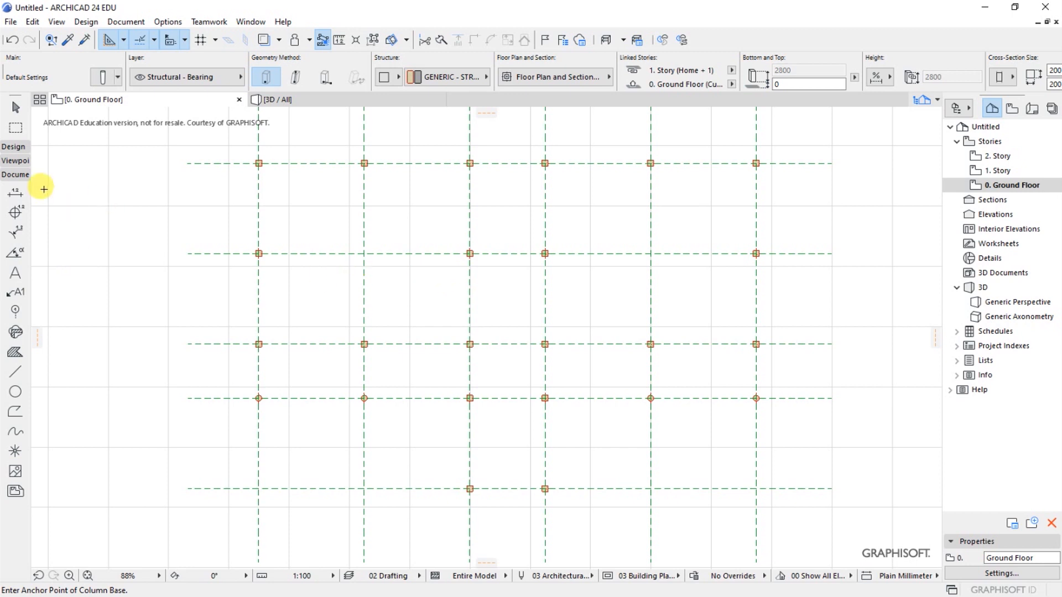
# - Select all columns on the ground floor and set their Override Cut Fill Pens option to Both
pyautogui.click(15, 147)
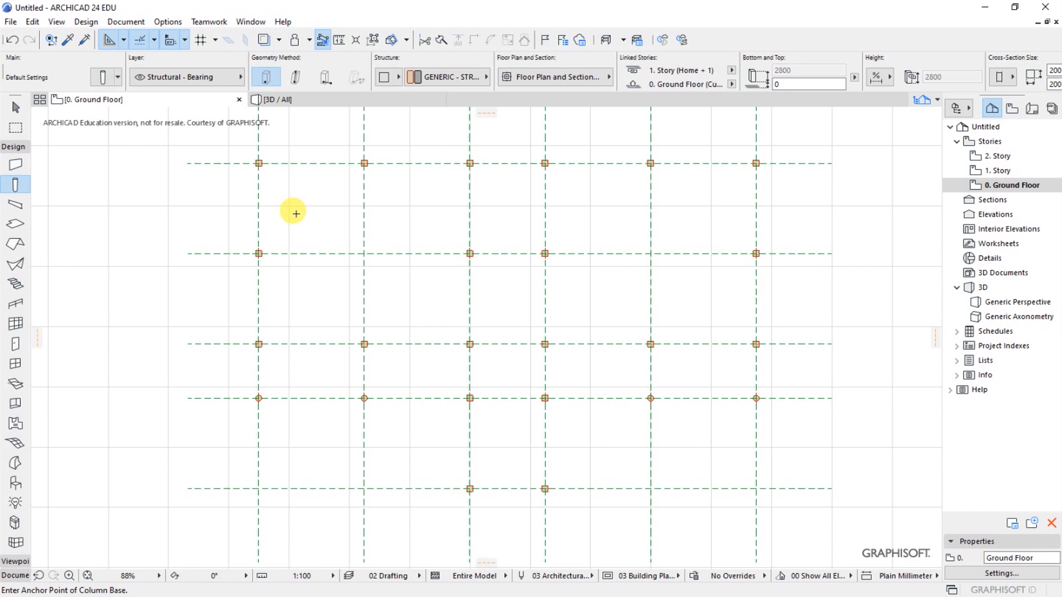
pyautogui.hotkey('ctrl', 'a')
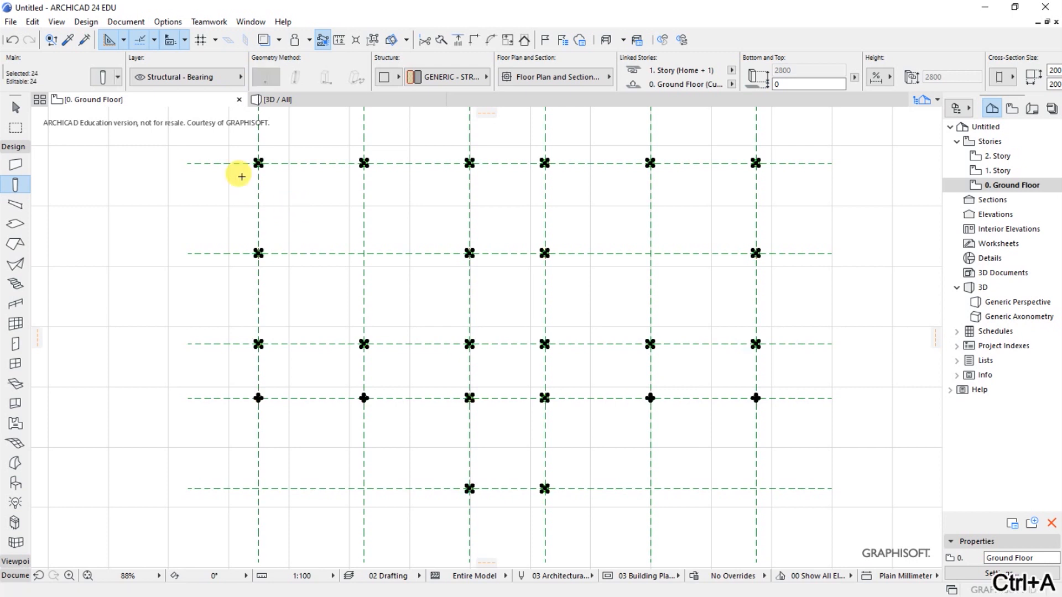
pyautogui.click(103, 77)
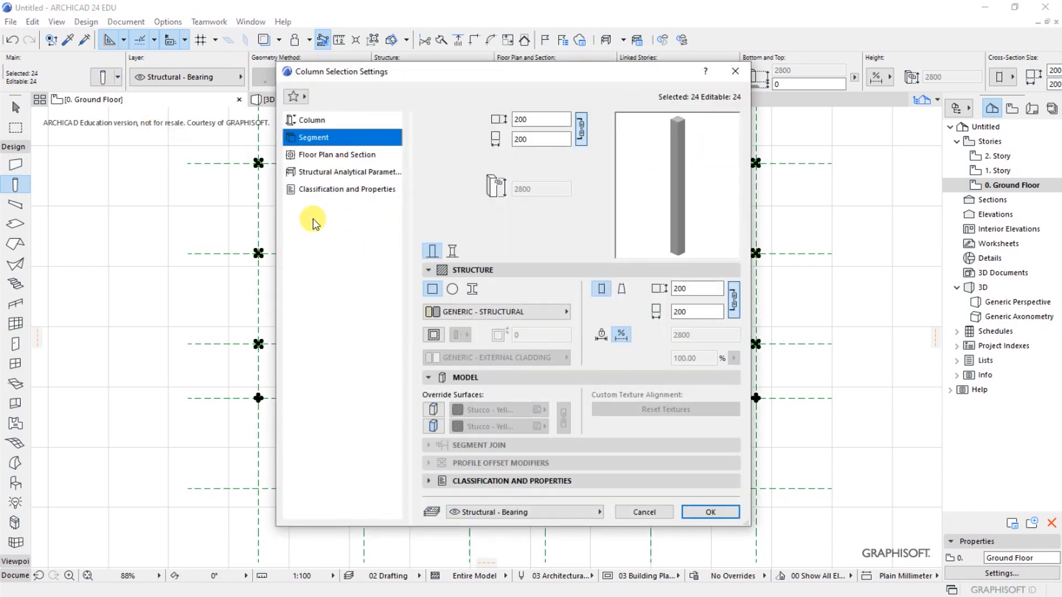
pyautogui.click(311, 158)
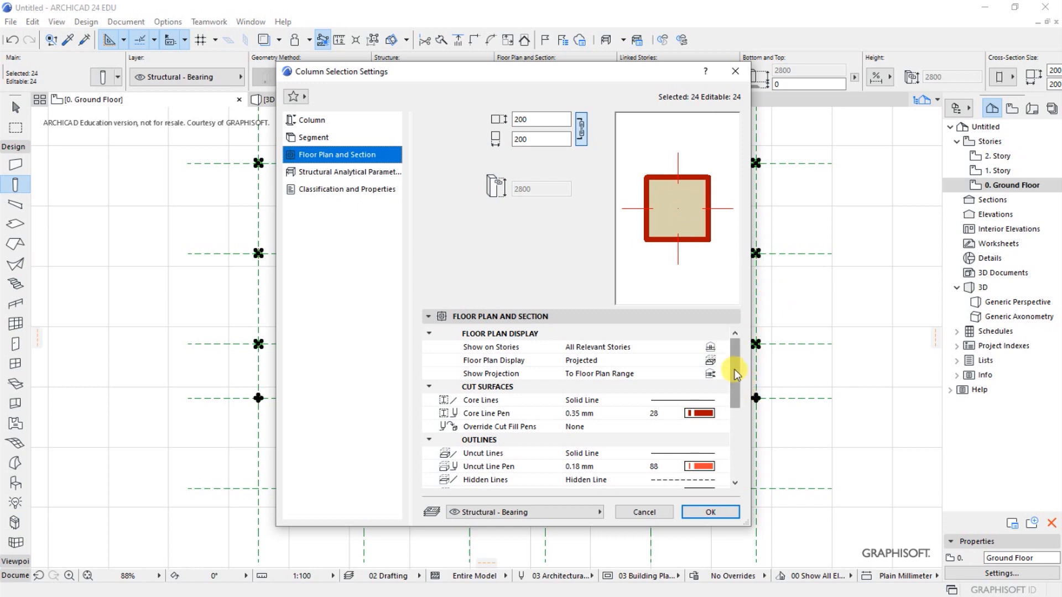
pyautogui.moveTo(734, 370)
pyautogui.mouseDown()
pyautogui.moveTo(735, 380)
pyautogui.moveTo(736, 372)
pyautogui.mouseUp()
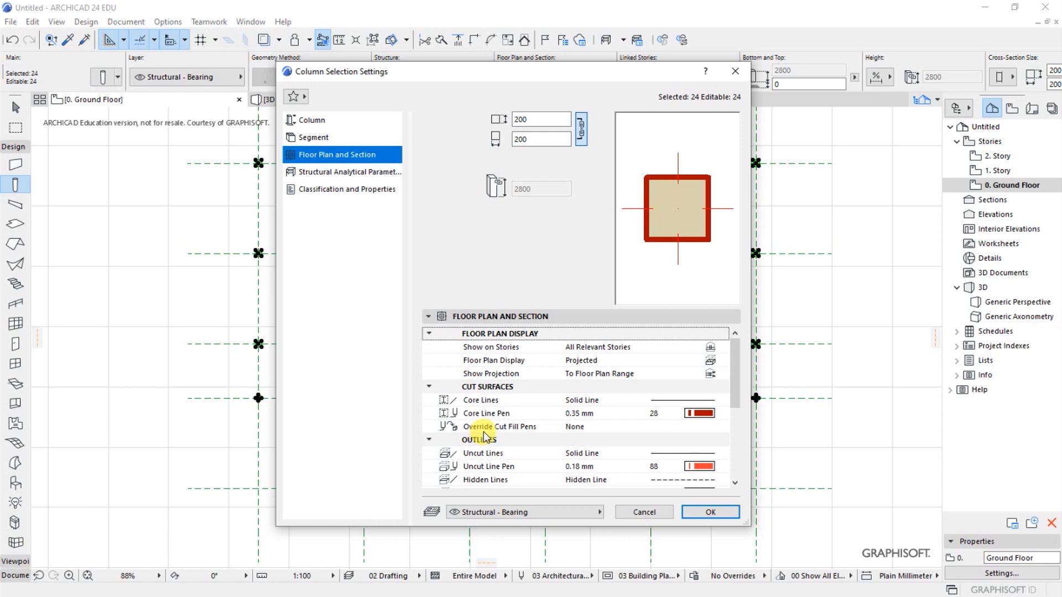
pyautogui.click(573, 429)
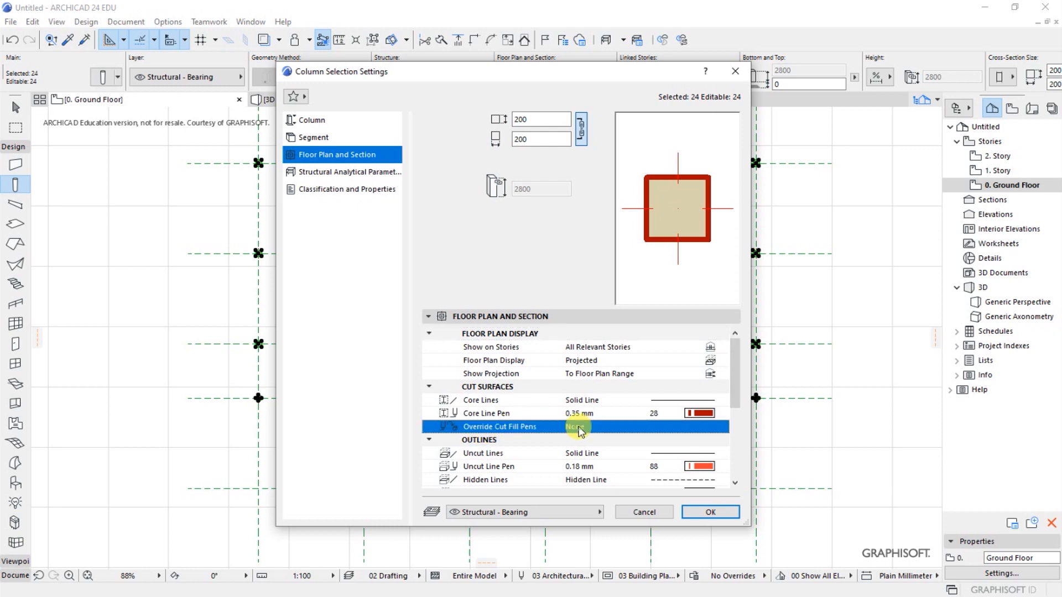
pyautogui.click(723, 427)
pyautogui.click(748, 468)
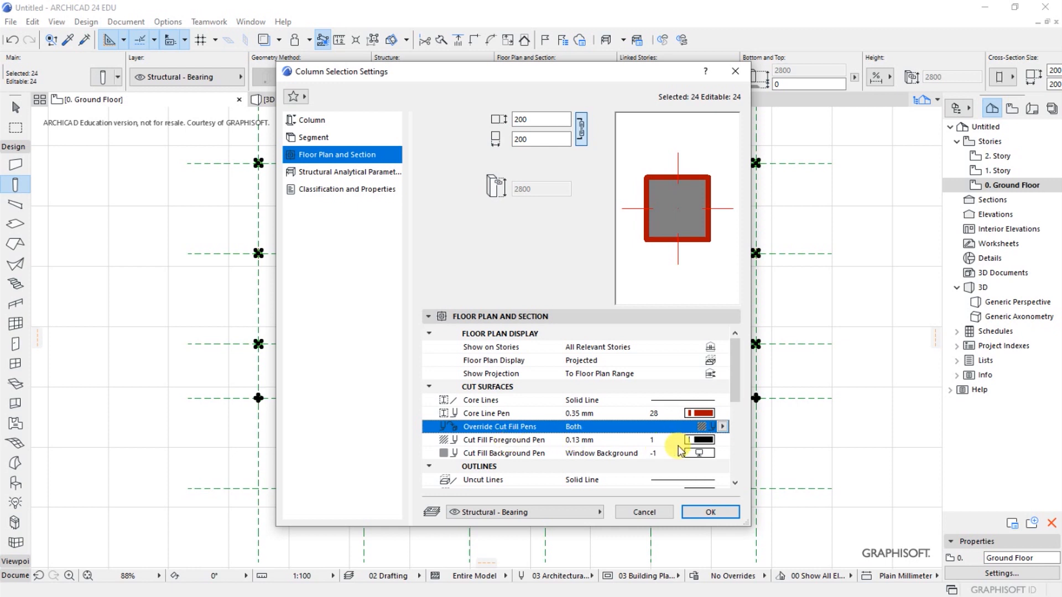
# - Set the columns' cut fill foreground and background pens to black pen 1 (0.13 mm)
pyautogui.click(723, 440)
pyautogui.click(733, 429)
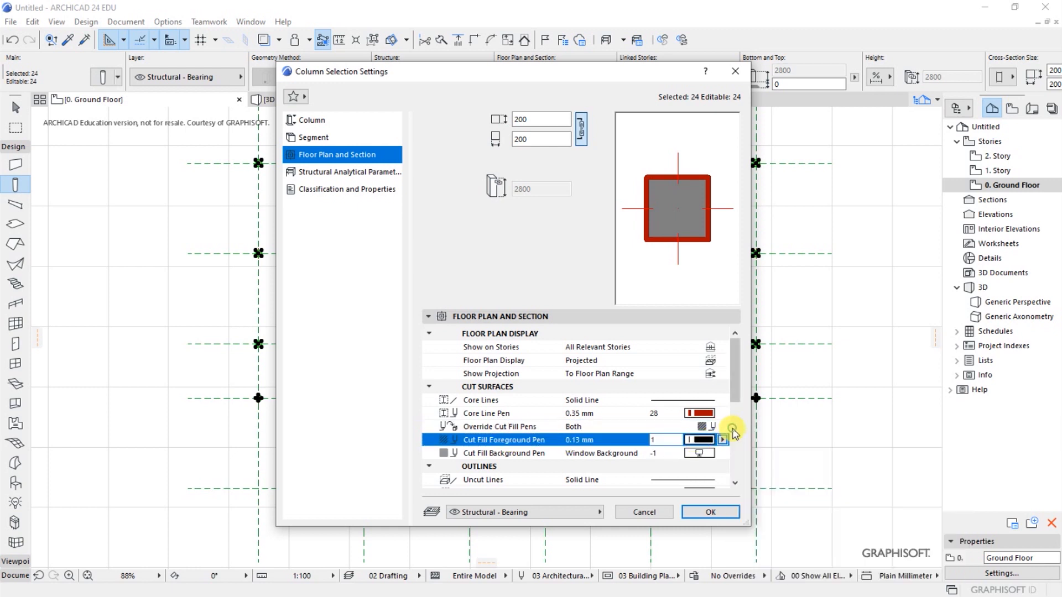
pyautogui.click(694, 454)
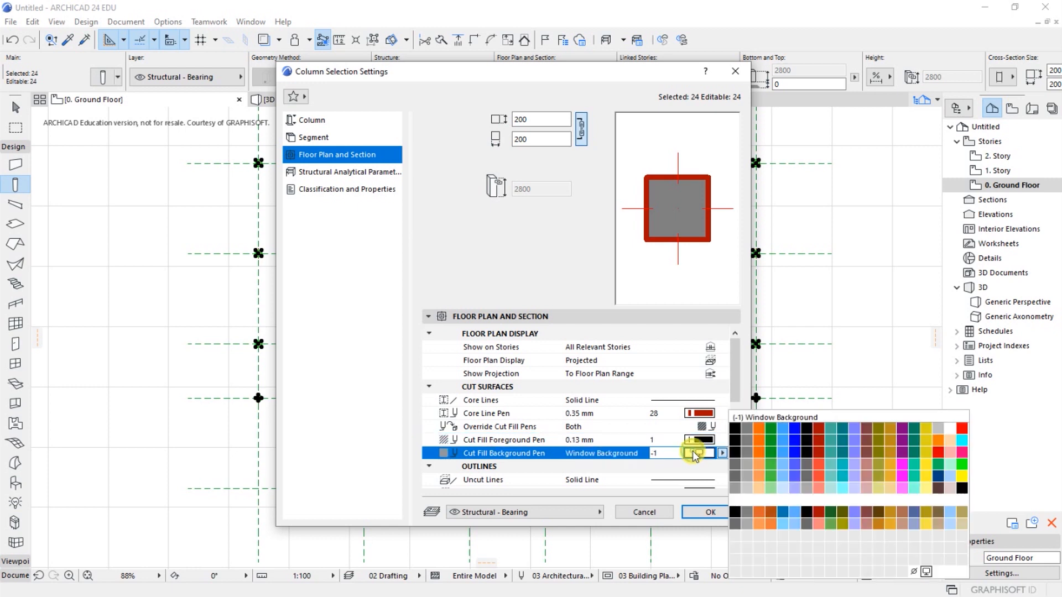
pyautogui.click(735, 429)
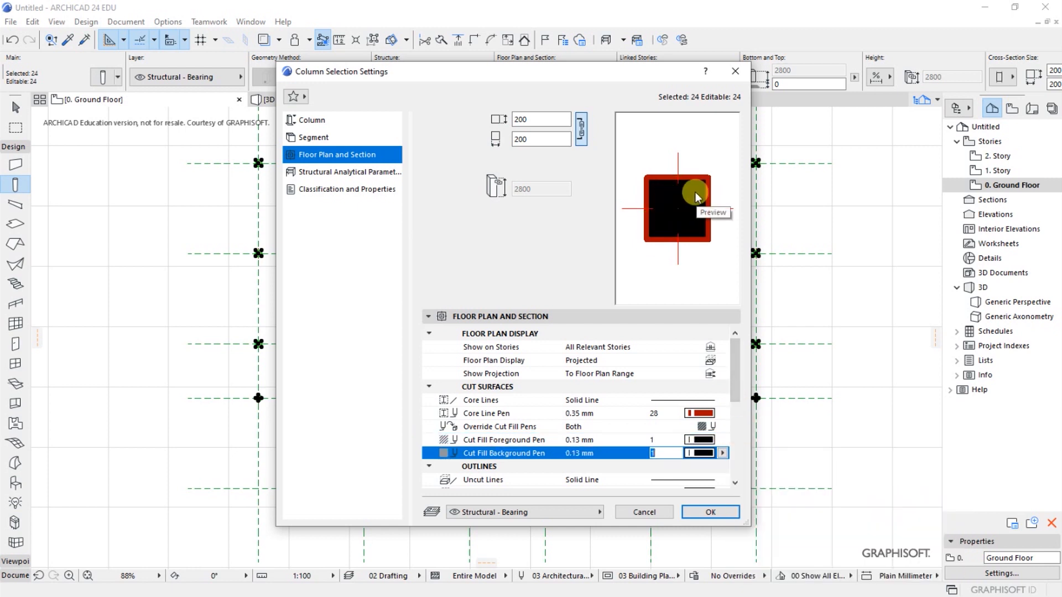
# - Set the columns' uncut line pen and hidden line pen to black pen 1 (0.13 mm)
pyautogui.click(735, 485)
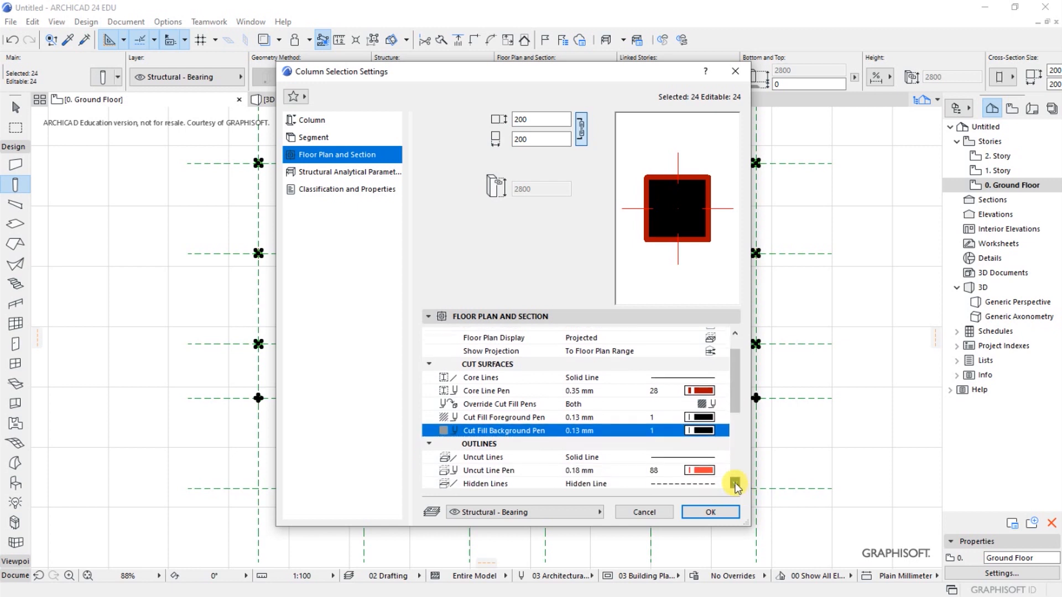
pyautogui.click(734, 485)
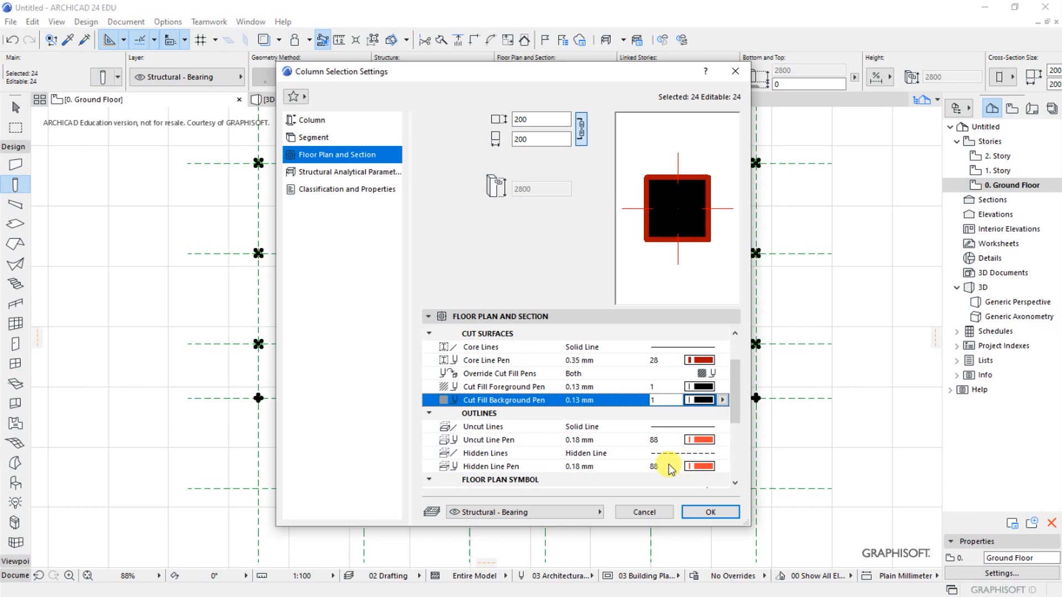
pyautogui.click(685, 441)
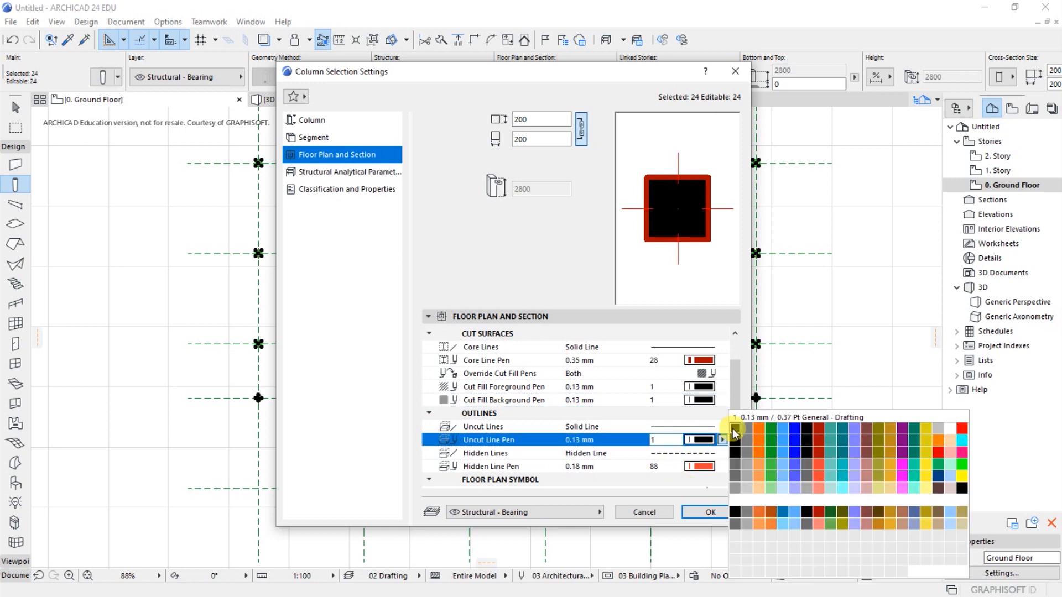
pyautogui.click(735, 429)
pyautogui.click(701, 466)
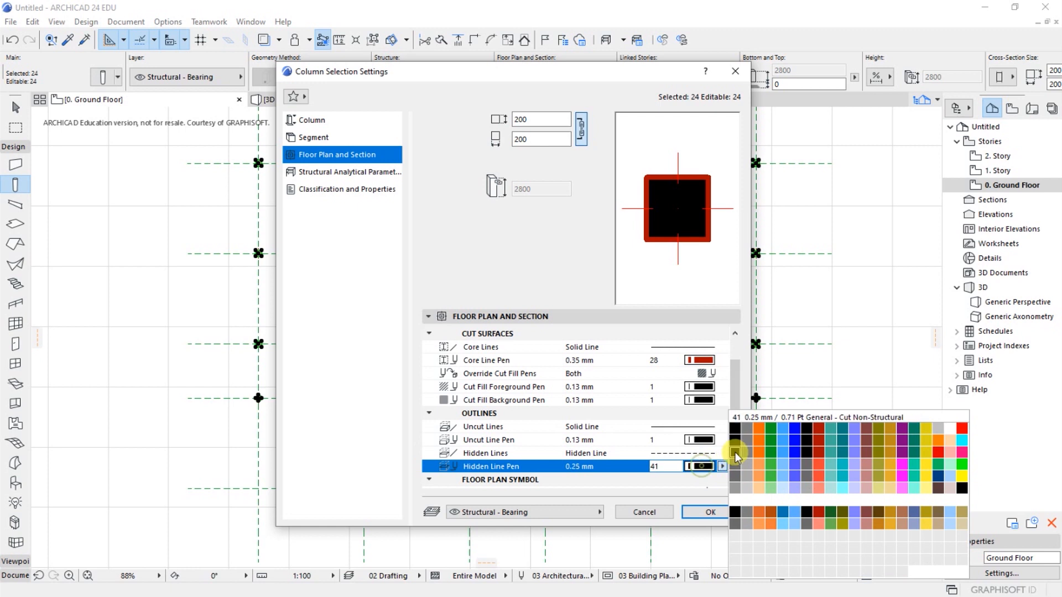
pyautogui.click(736, 428)
# - Set the columns' cover fill pen and cover fill background pen to black pen 1 (0.13 mm)
pyautogui.click(735, 484)
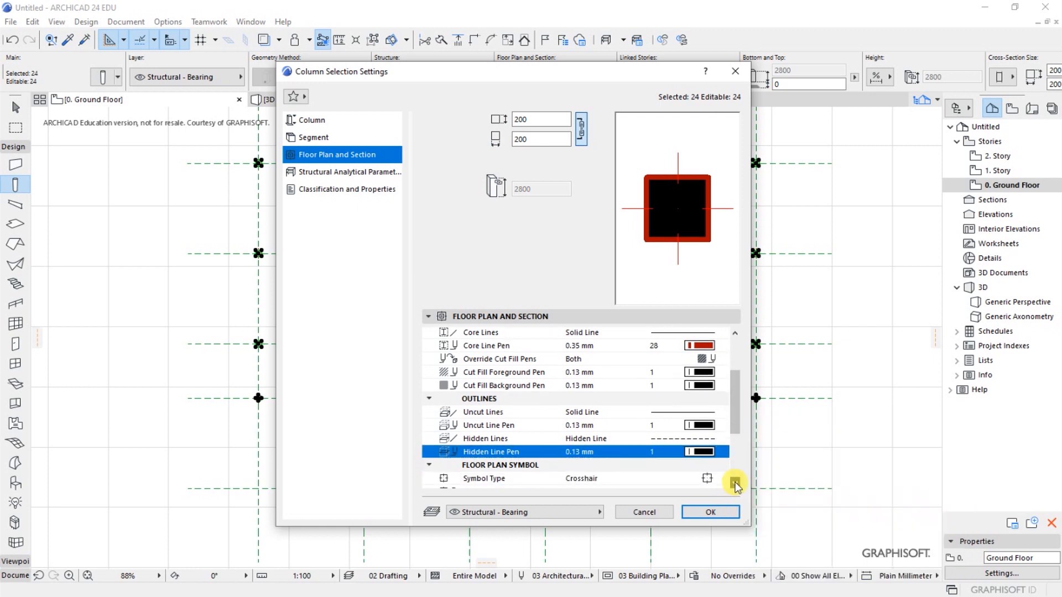
pyautogui.click(735, 484)
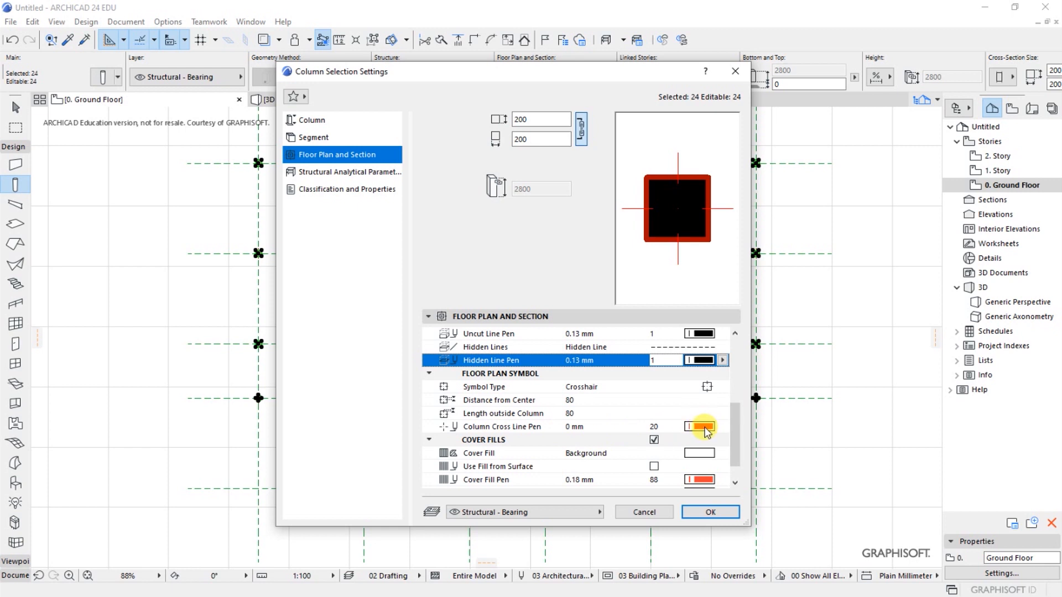
pyautogui.click(735, 483)
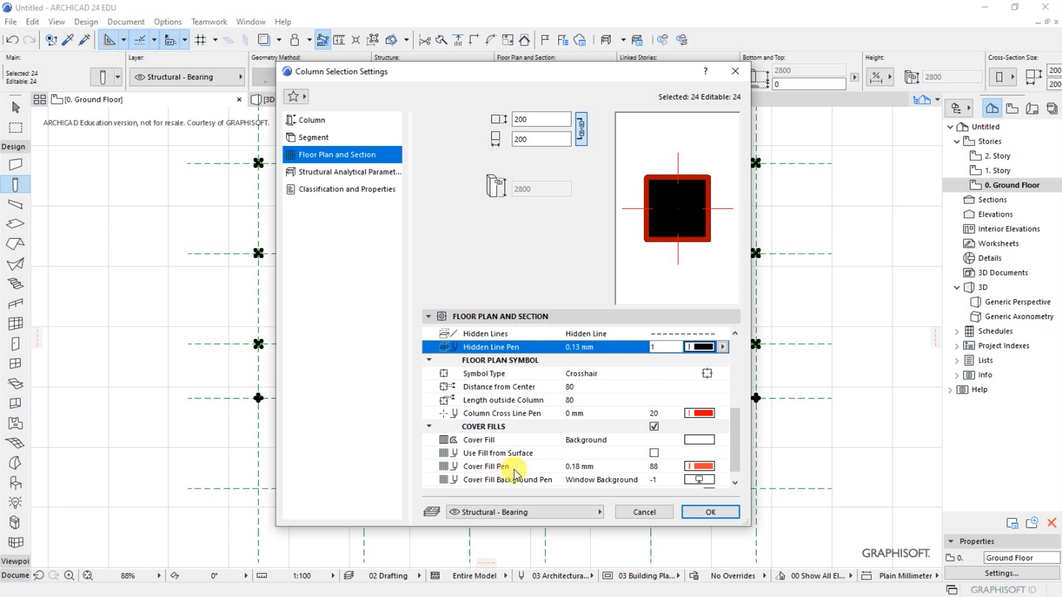
pyautogui.click(698, 466)
pyautogui.click(736, 428)
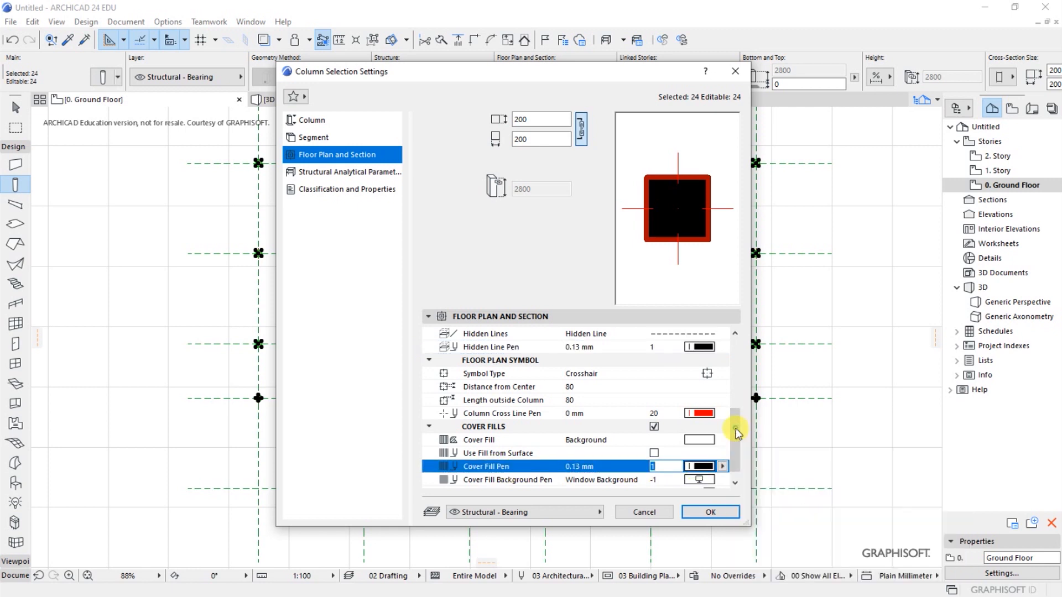
pyautogui.click(736, 487)
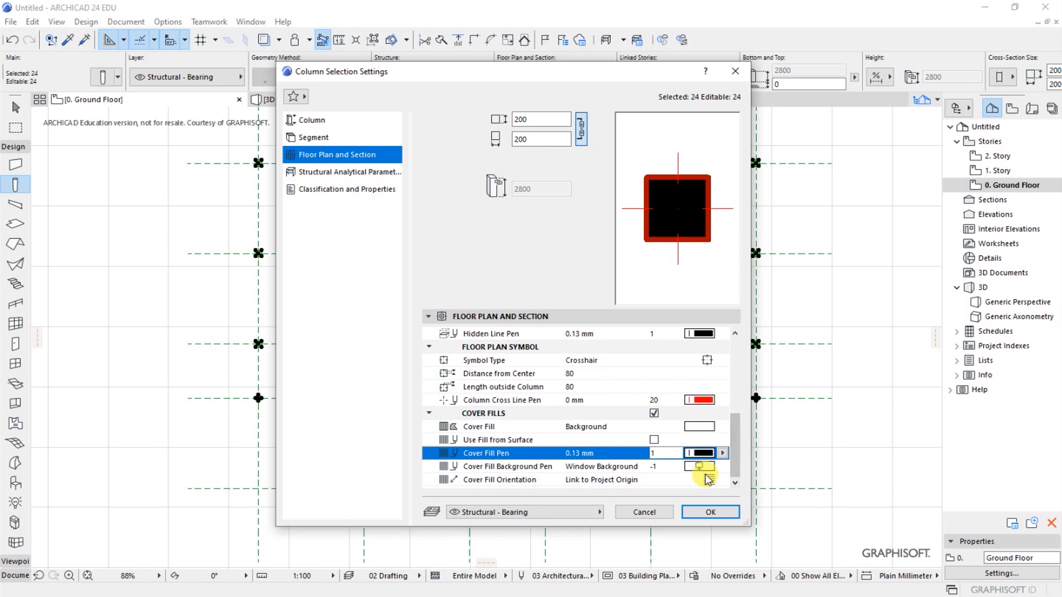
pyautogui.click(701, 467)
pyautogui.click(735, 427)
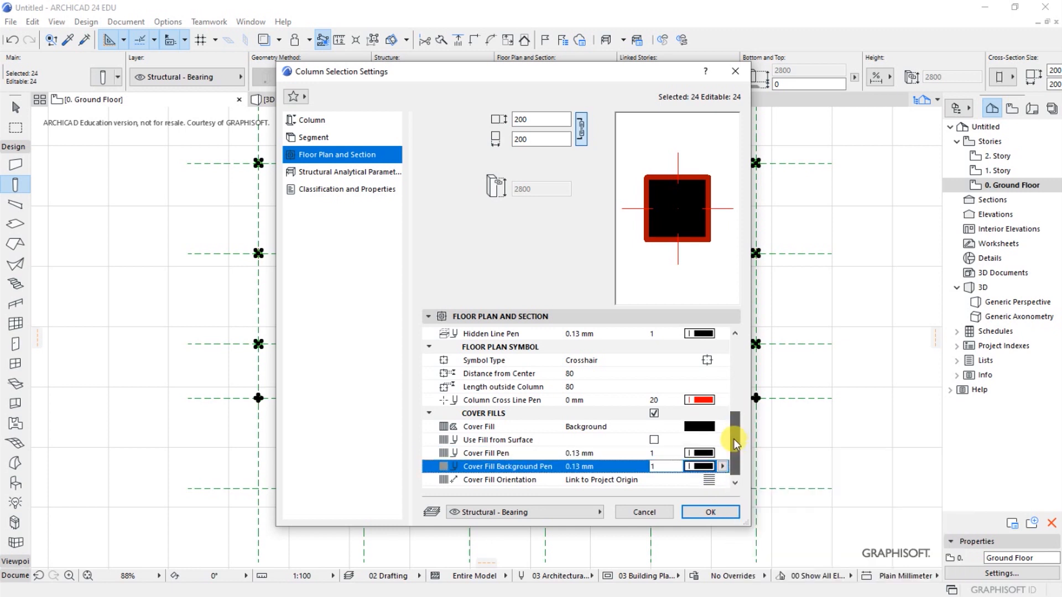
# - Set the selected columns' core line pen to black pen 1 (0.13 mm) and apply the column settings
pyautogui.moveTo(733, 439); pyautogui.dragTo(732, 361)
pyautogui.click(697, 413)
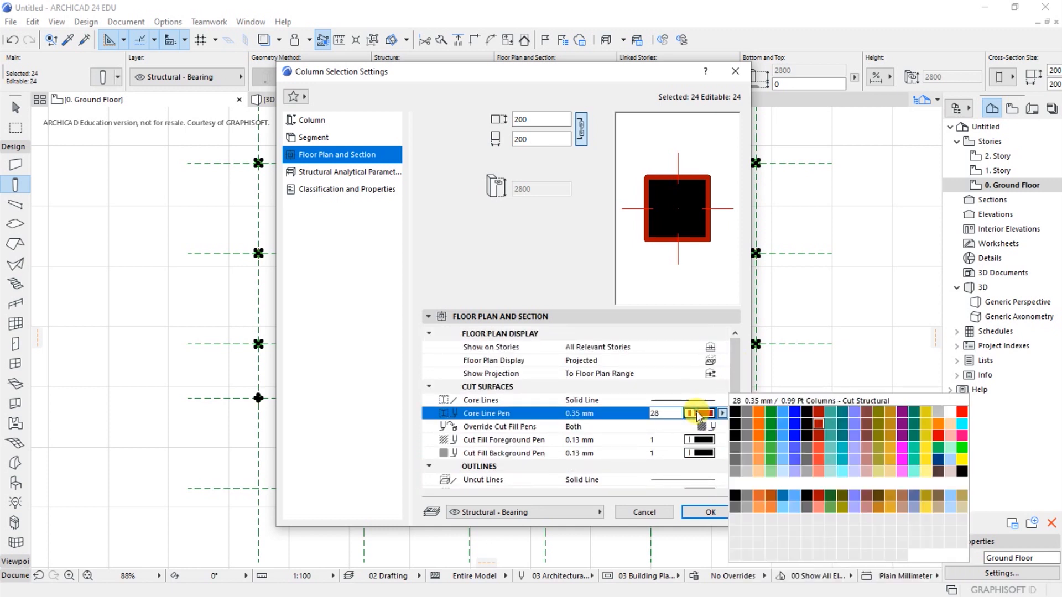
pyautogui.click(735, 415)
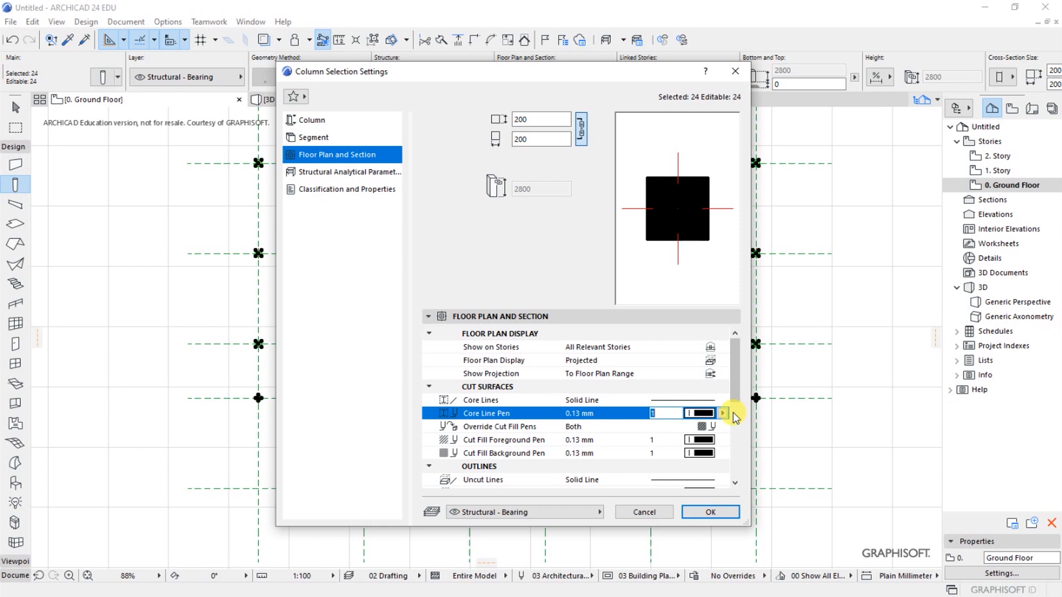
pyautogui.click(696, 512)
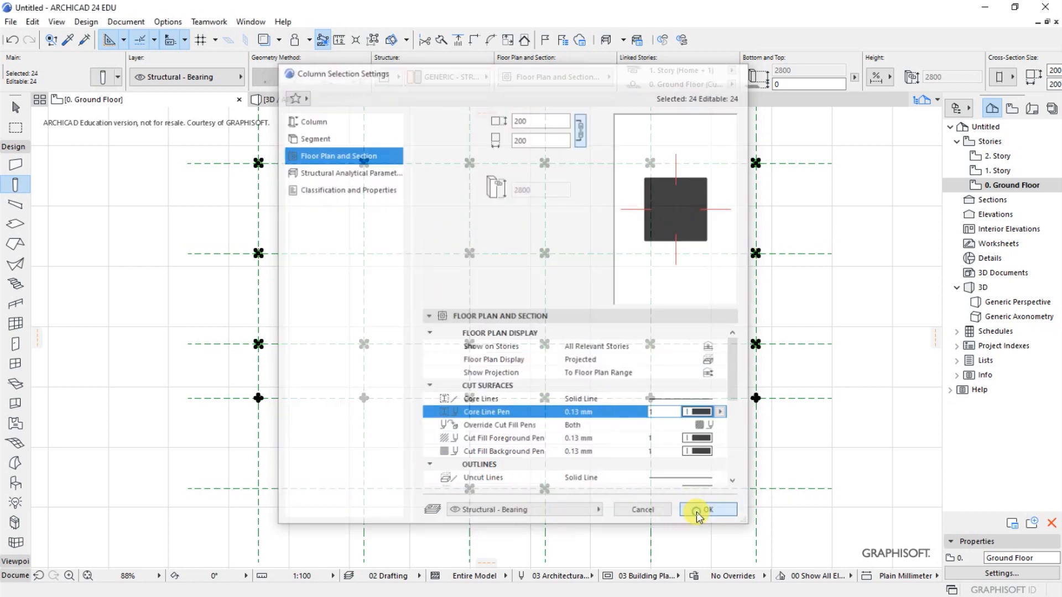
pyautogui.press('Escape')
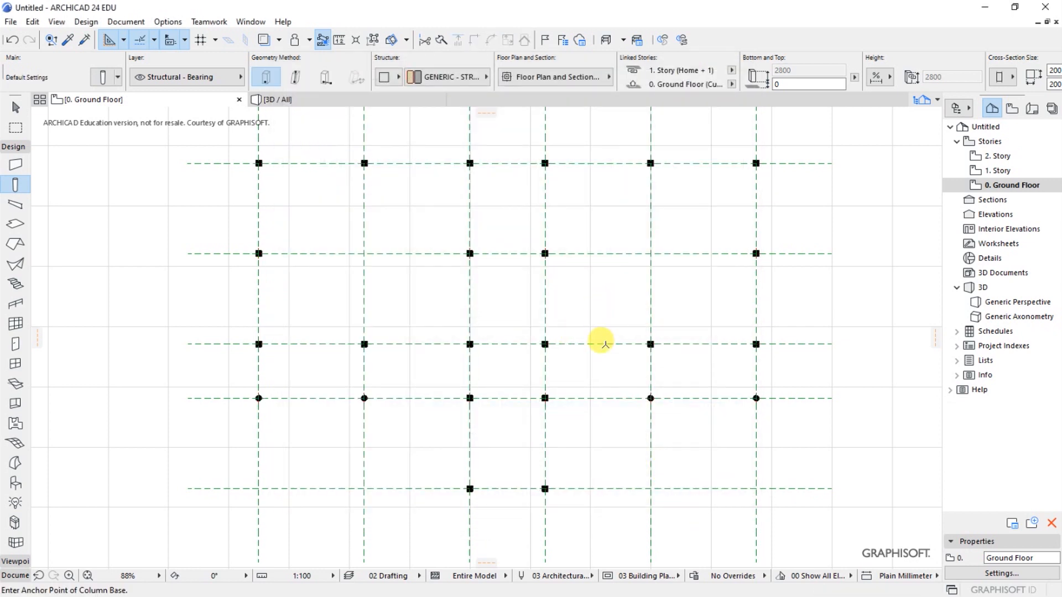
# - Inspect the columns' fills and outlines on the ground floor plan, both up close and across the whole grid
pyautogui.scroll(-2, 606, 343)
pyautogui.scroll(3, 493, 225)
pyautogui.scroll(-2, 352, 248)
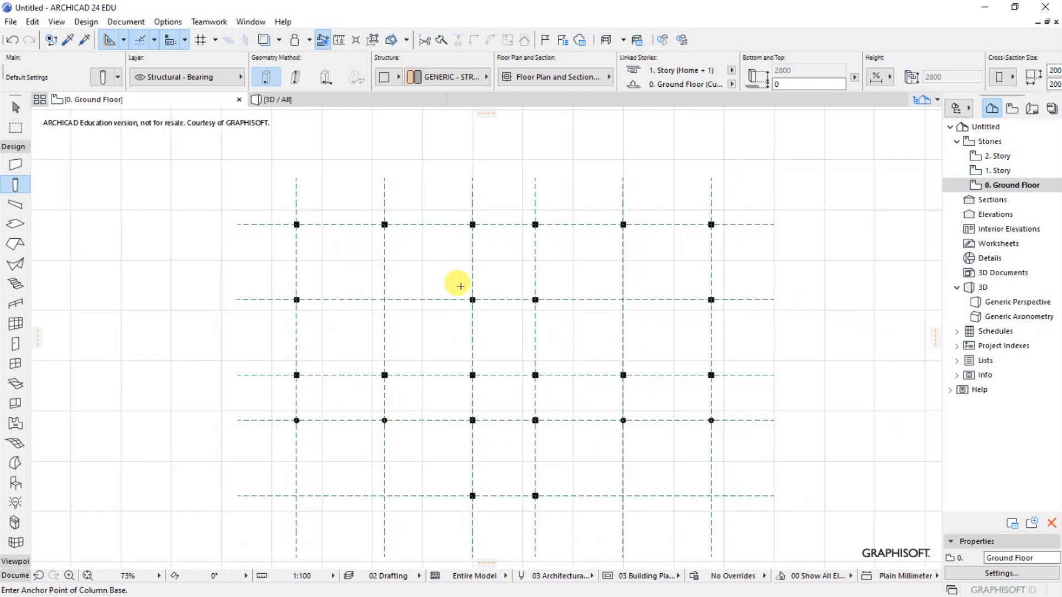
pyautogui.scroll(-1, 360, 185)
pyautogui.scroll(7, 463, 288)
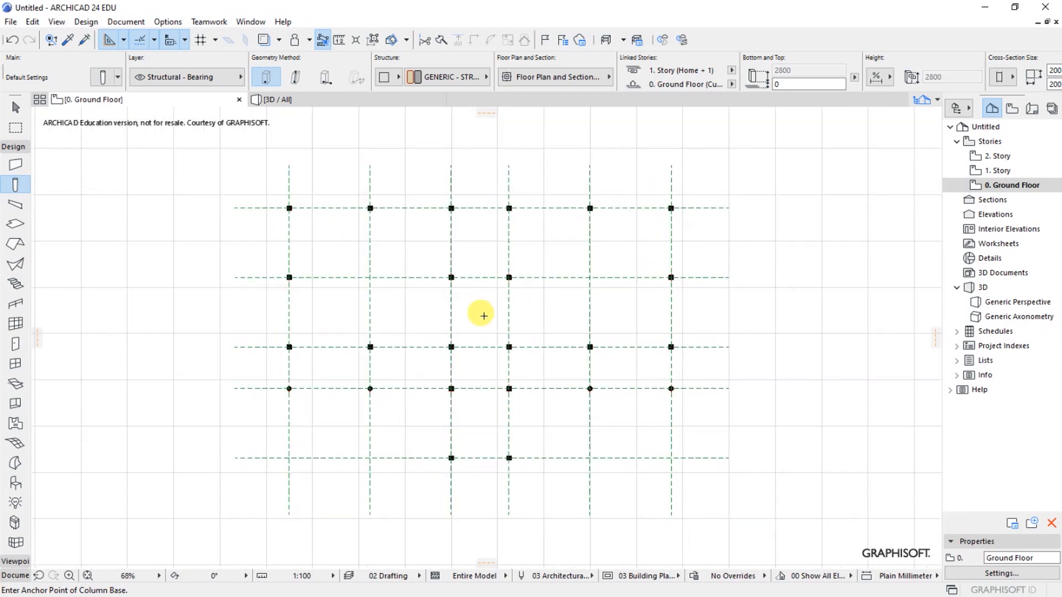
pyautogui.scroll(14, 437, 275)
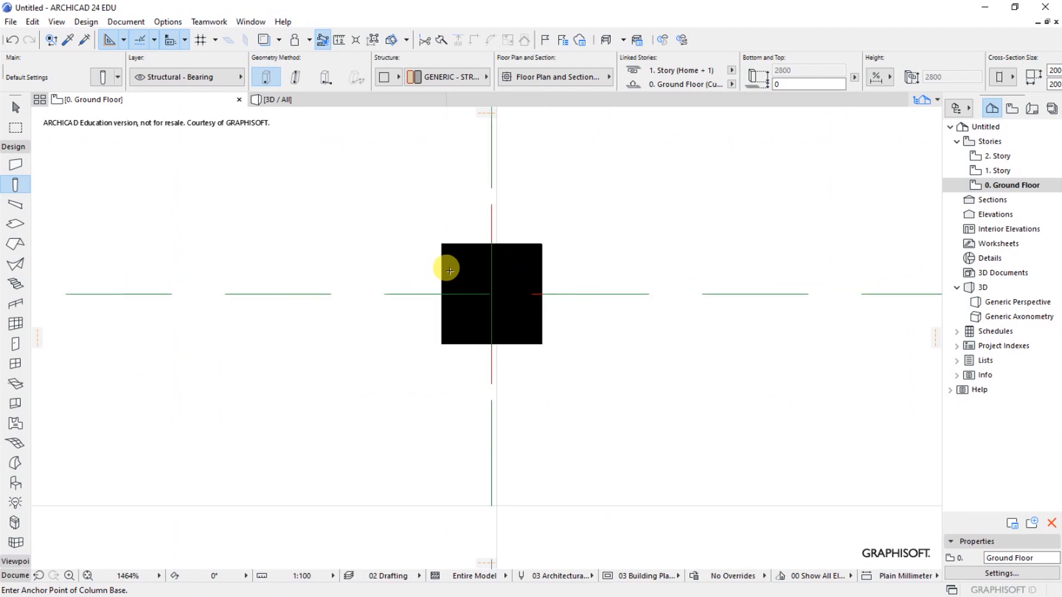
pyautogui.scroll(-15, 448, 270)
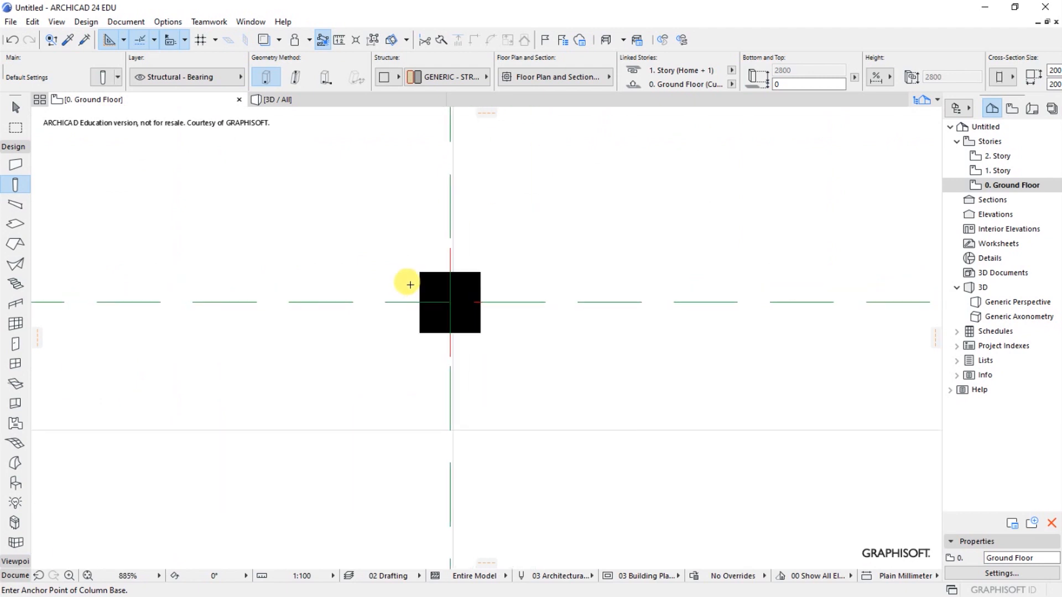
pyautogui.scroll(-5, 479, 286)
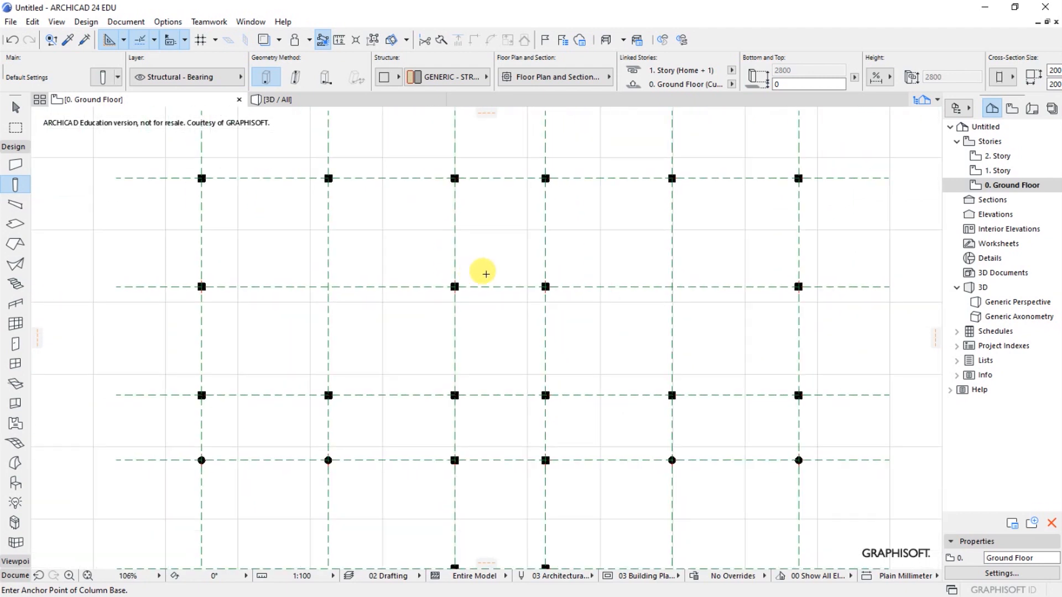
pyautogui.scroll(1, 371, 320)
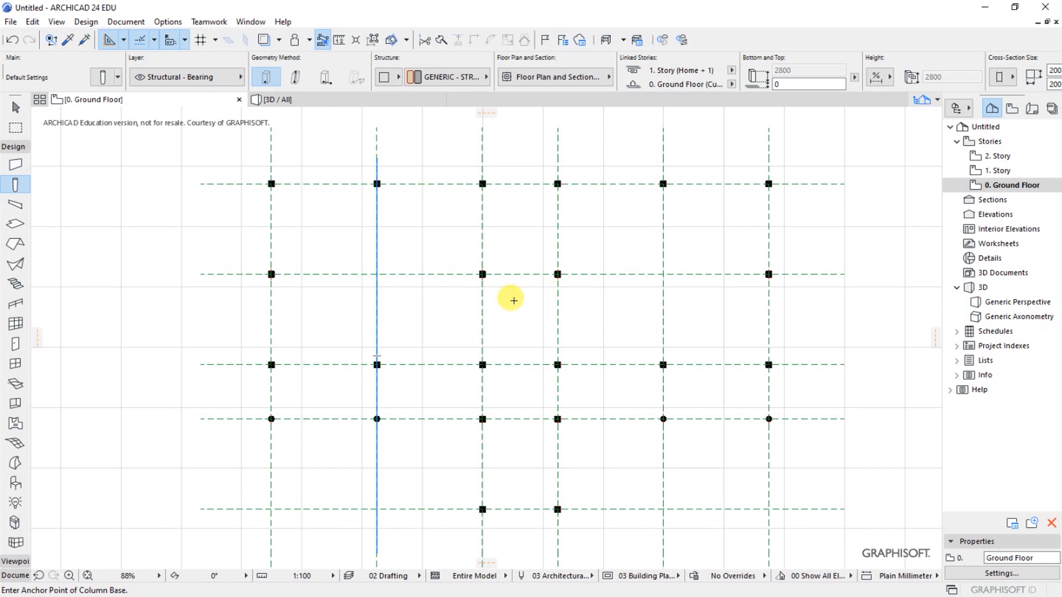
pyautogui.scroll(-2, 459, 256)
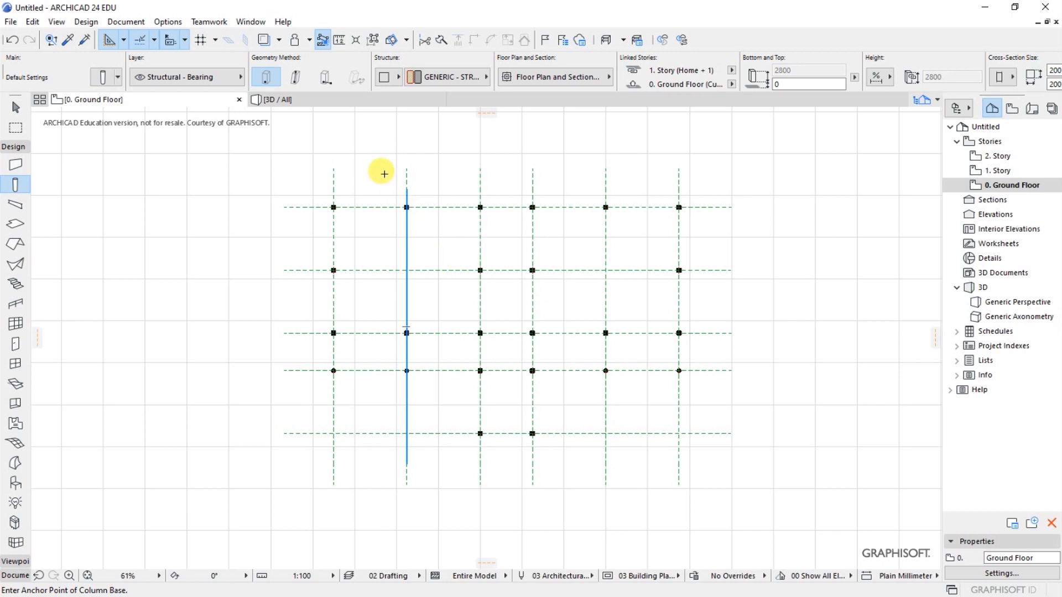
pyautogui.scroll(1, 525, 157)
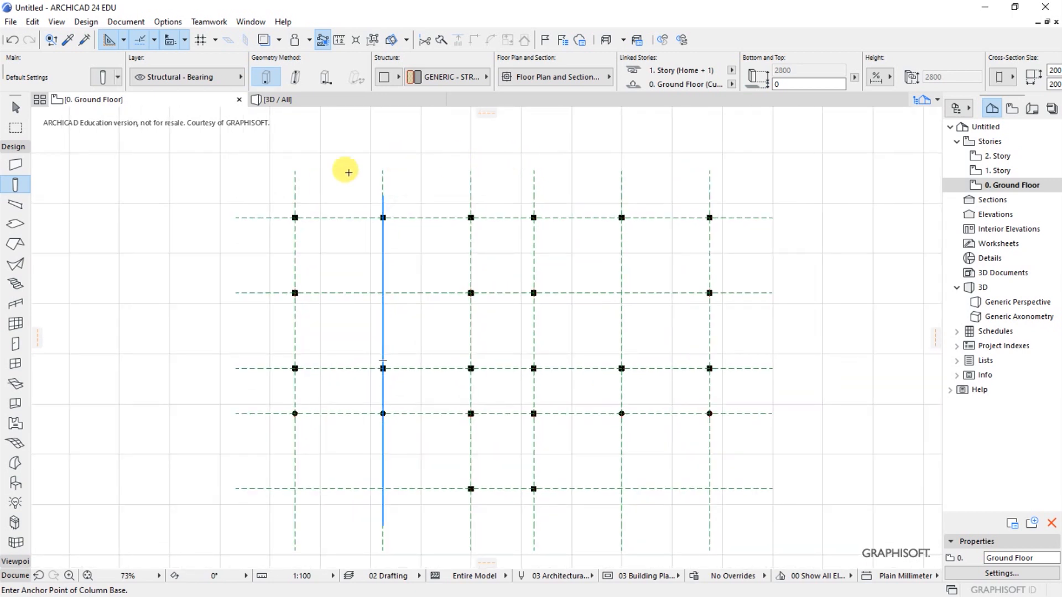
# - Select all six vertical grid lines and turn on their floor plan markers at both ends
pyautogui.keyDown('shift'); pyautogui.click(294, 181); pyautogui.keyUp('shift')
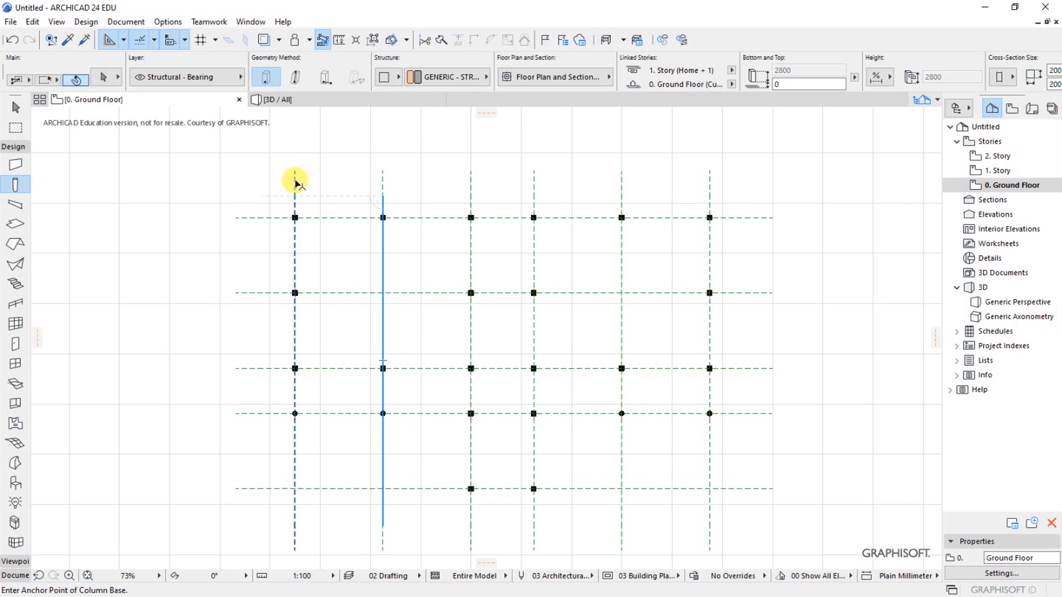
pyautogui.keyDown('shift'); pyautogui.click(382, 182); pyautogui.keyUp('shift')
pyautogui.keyDown('shift'); pyautogui.click(471, 178); pyautogui.keyUp('shift')
pyautogui.keyDown('shift'); pyautogui.click(534, 178); pyautogui.keyUp('shift')
pyautogui.keyDown('shift'); pyautogui.click(620, 180); pyautogui.keyUp('shift')
pyautogui.keyDown('shift'); pyautogui.click(710, 174); pyautogui.keyUp('shift')
pyautogui.click(101, 79)
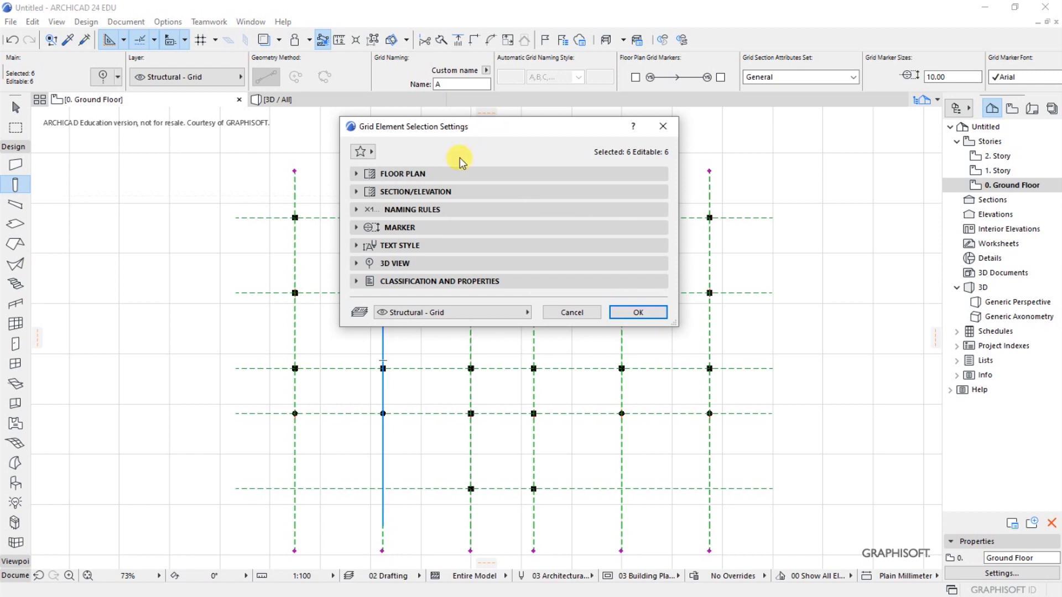
pyautogui.click(392, 174)
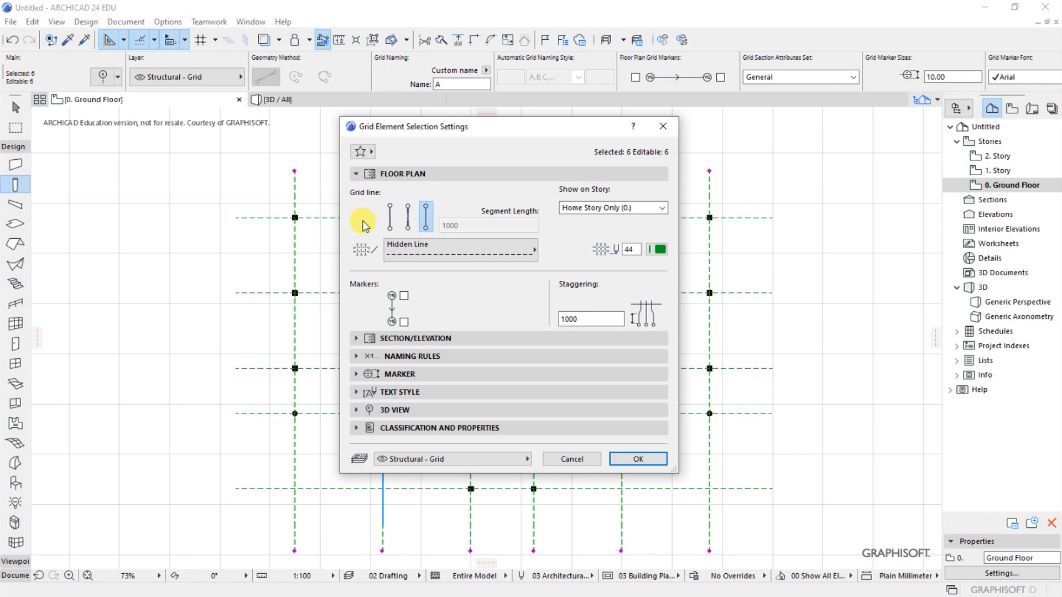
pyautogui.click(399, 174)
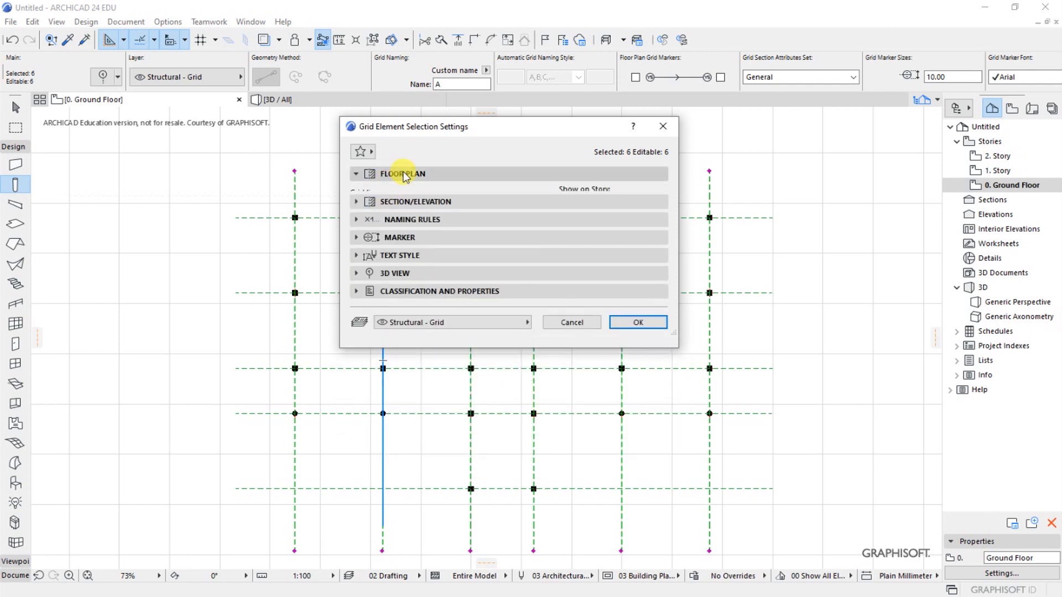
pyautogui.click(403, 175)
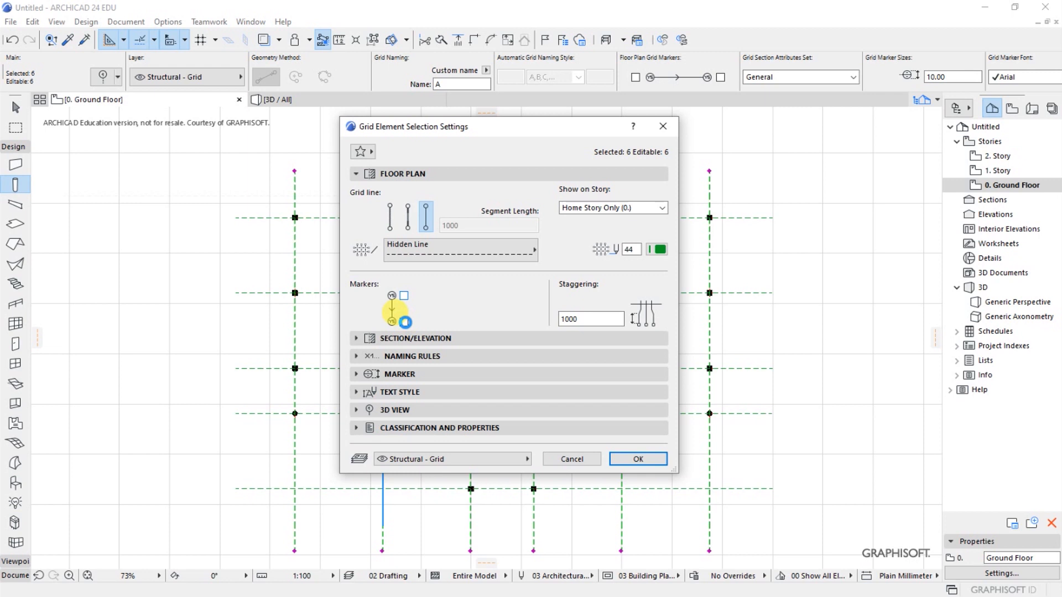
pyautogui.click(405, 323)
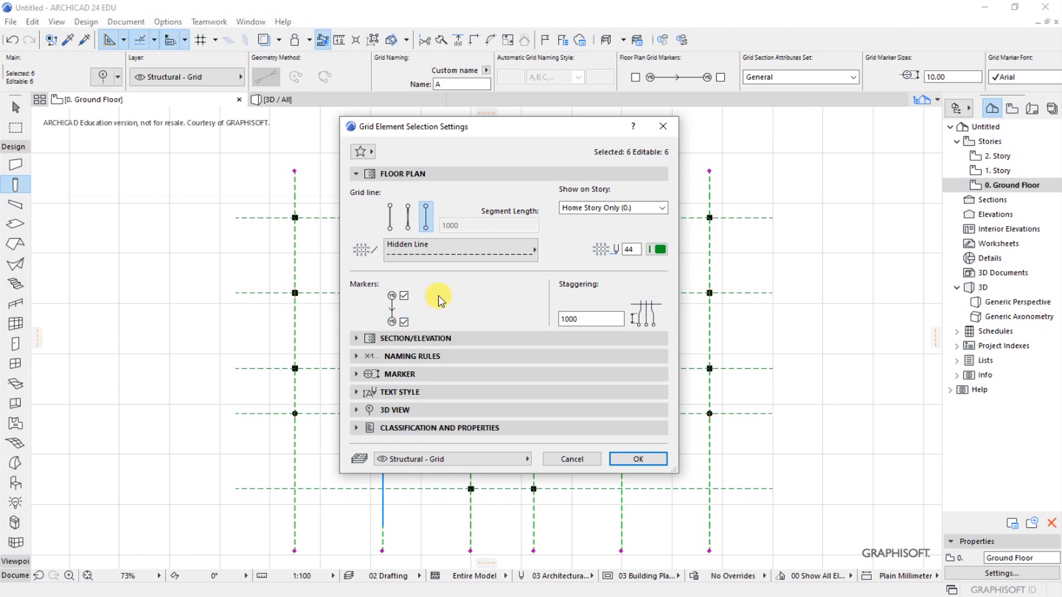
pyautogui.click(427, 358)
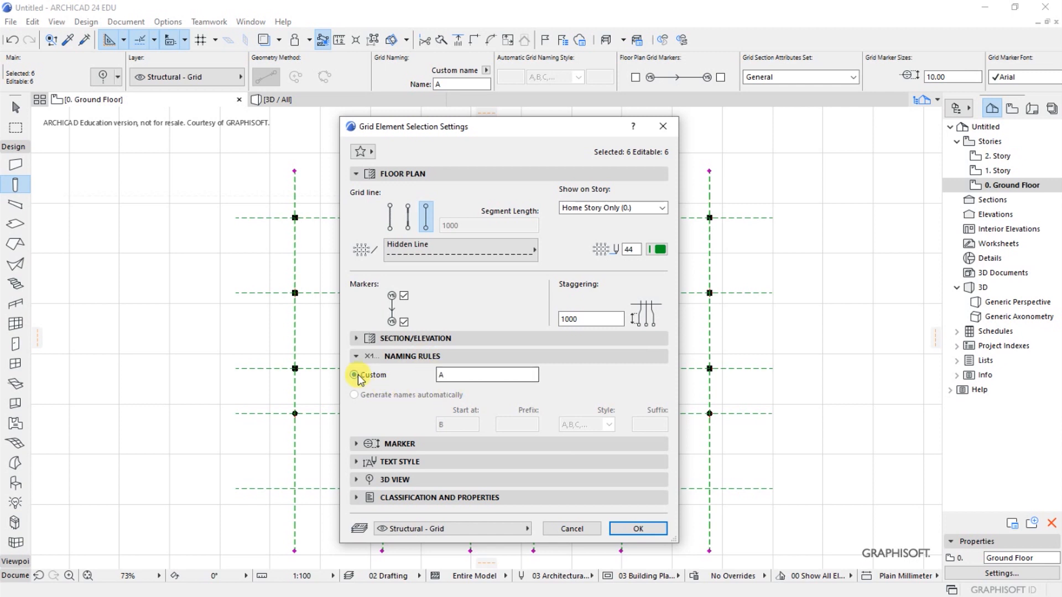
pyautogui.click(636, 529)
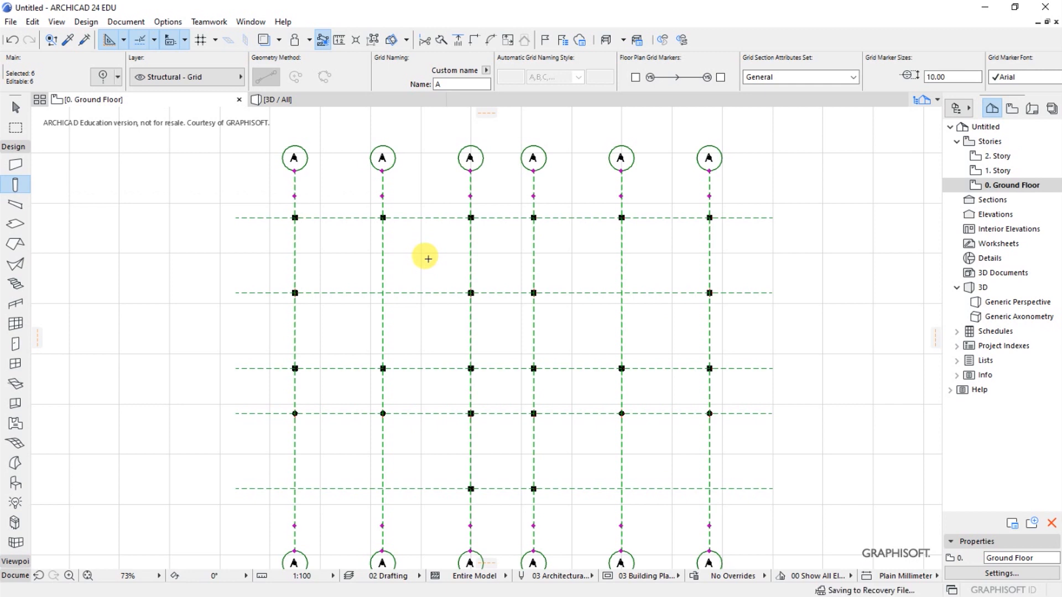
pyautogui.scroll(-3, 456, 250)
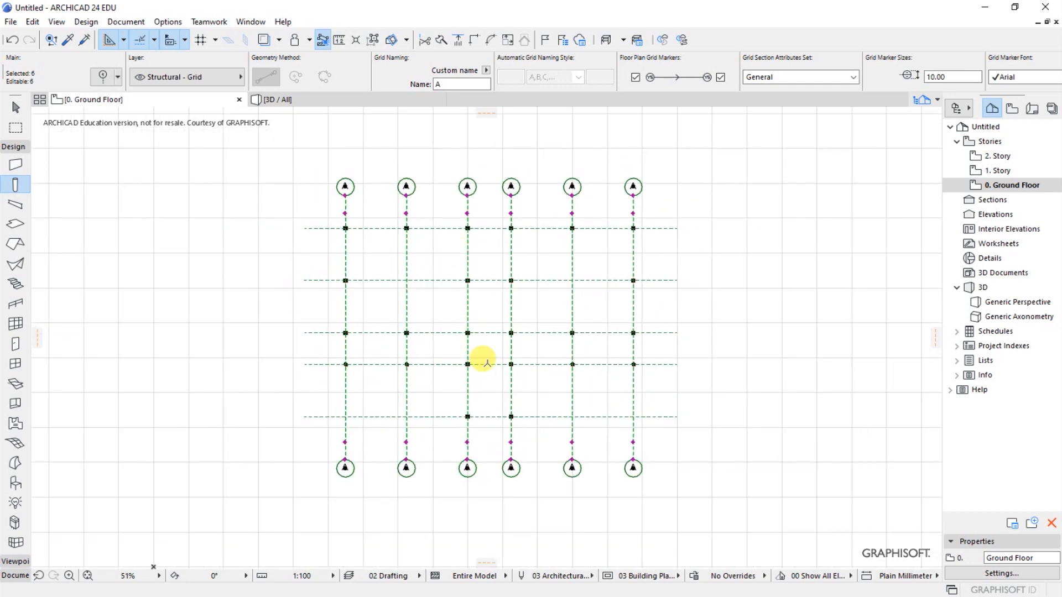
pyautogui.scroll(3, 390, 183)
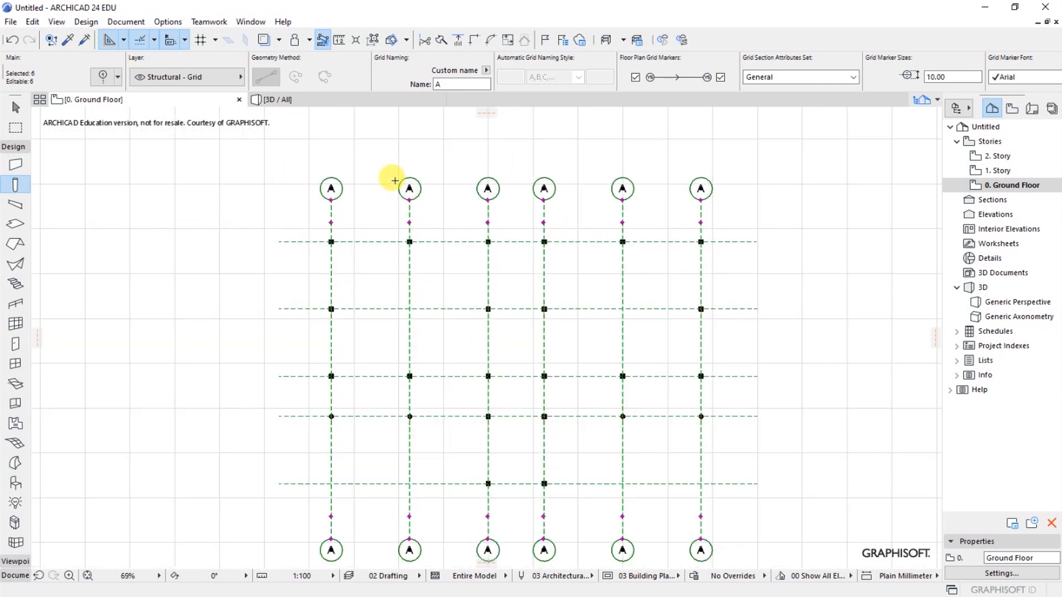
pyautogui.press('Escape')
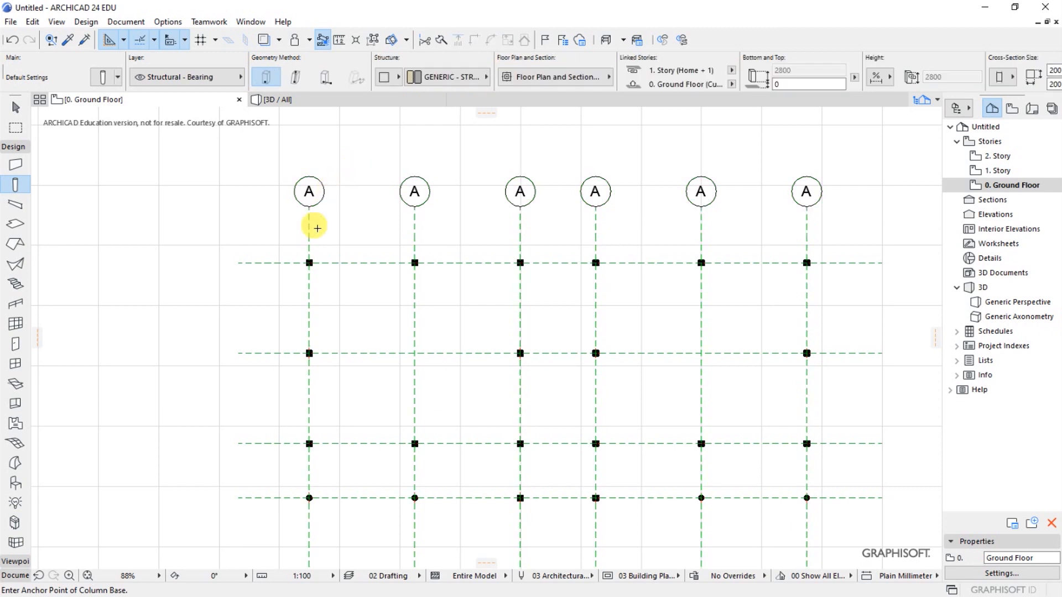
# - Give the leftmost vertical grid line the custom name 01
pyautogui.press('shift')
pyautogui.keyDown('shift'); pyautogui.click(308, 195); pyautogui.keyUp('shift')
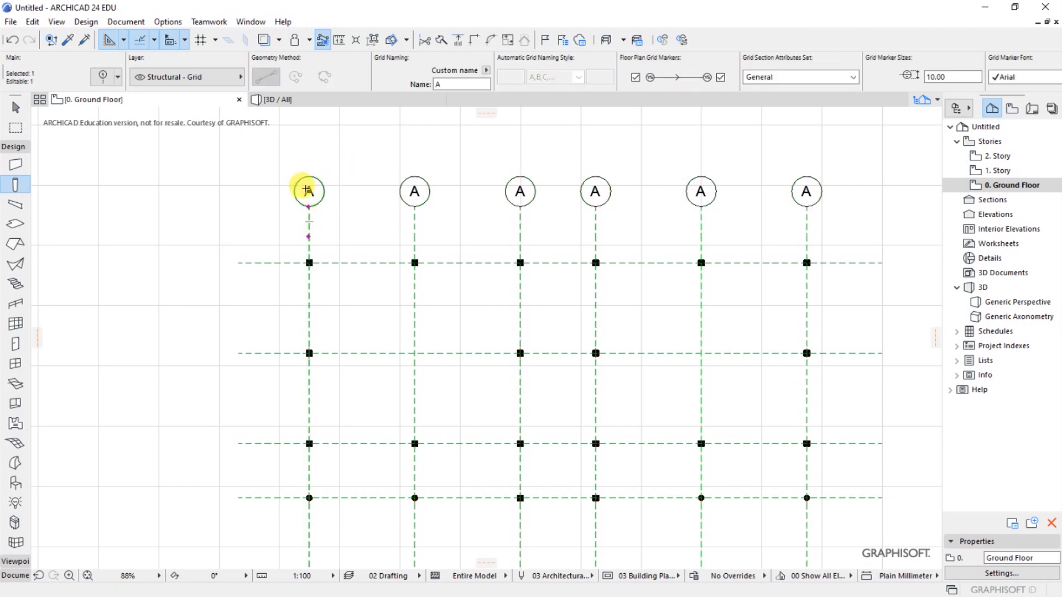
pyautogui.scroll(2, 309, 193)
pyautogui.click(102, 77)
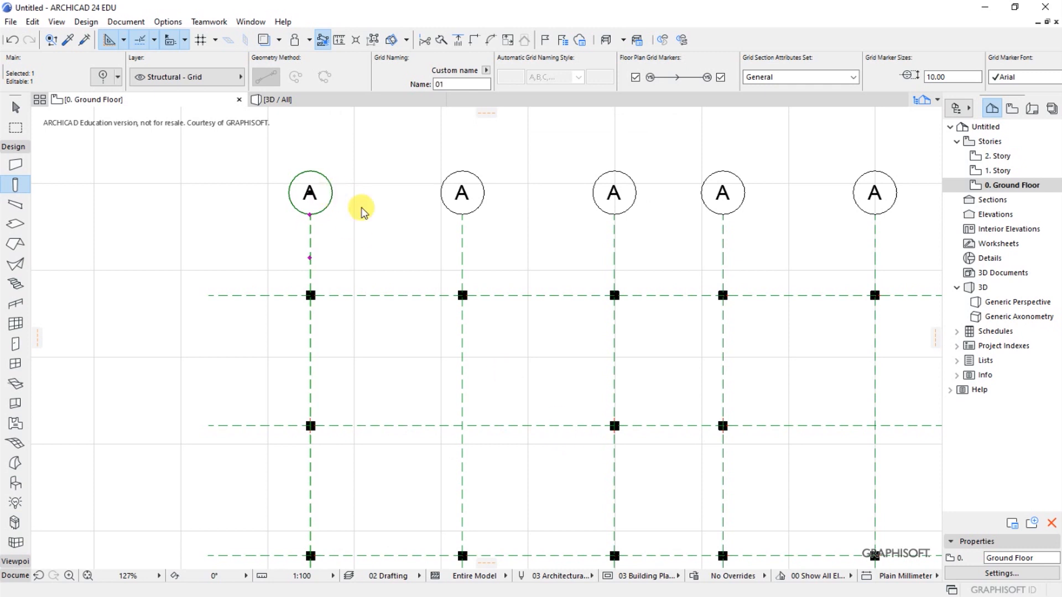
pyautogui.press('Escape')
# - Give the second vertical grid line from the left the custom name 02
pyautogui.scroll(-5, 339, 204)
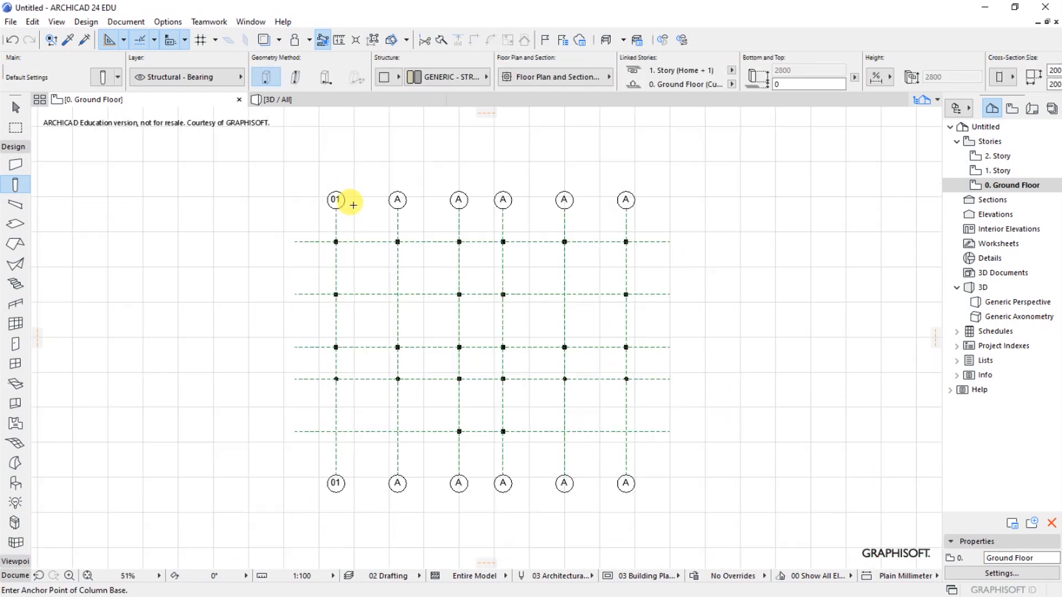
pyautogui.scroll(3, 347, 384)
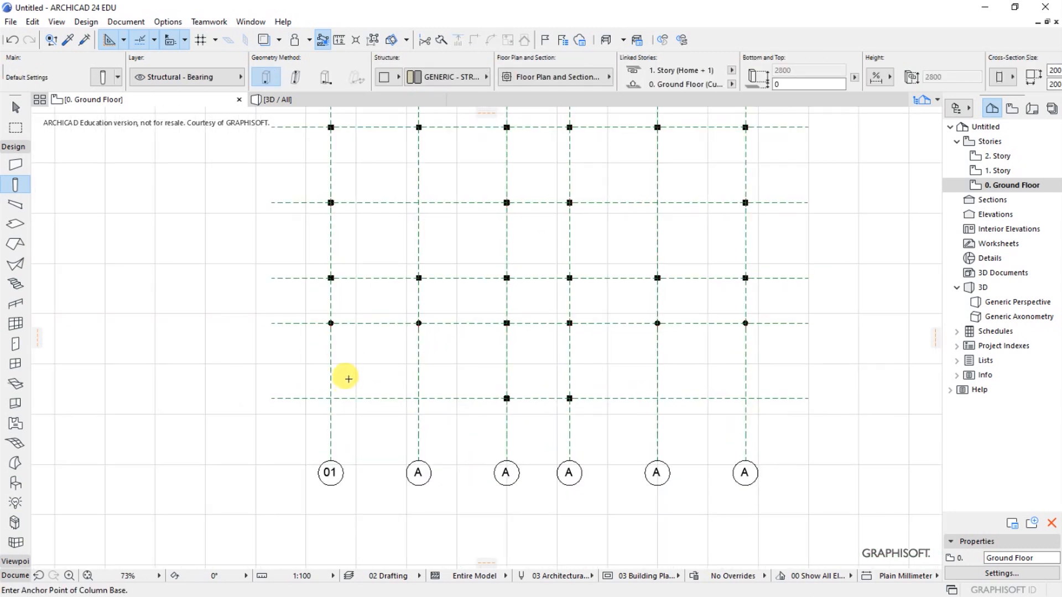
pyautogui.scroll(-2, 384, 476)
pyautogui.scroll(4, 416, 185)
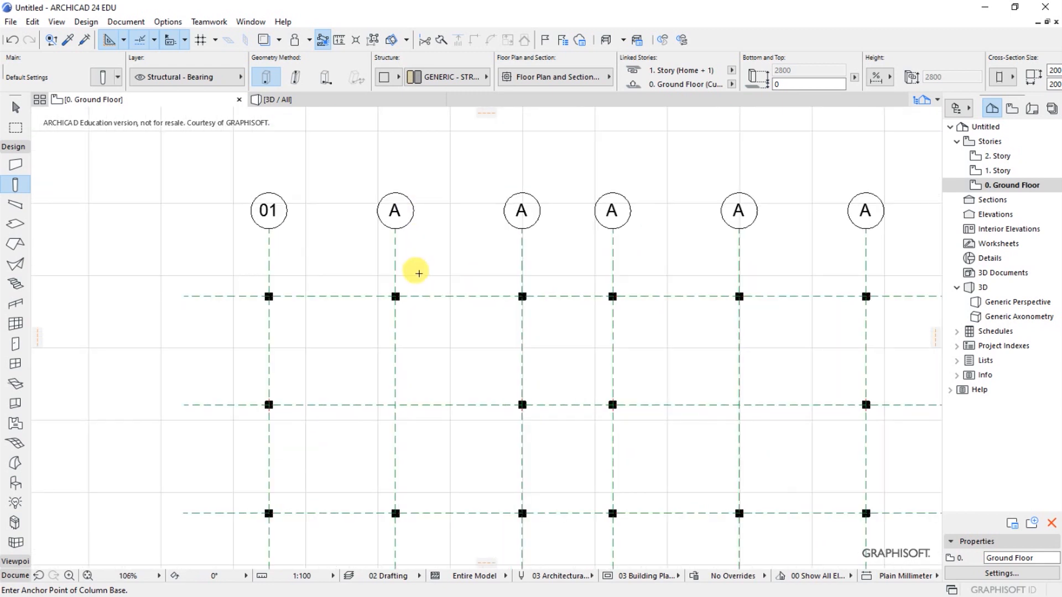
pyautogui.keyDown('shift'); pyautogui.click(395, 265); pyautogui.keyUp('shift')
pyautogui.click(102, 77)
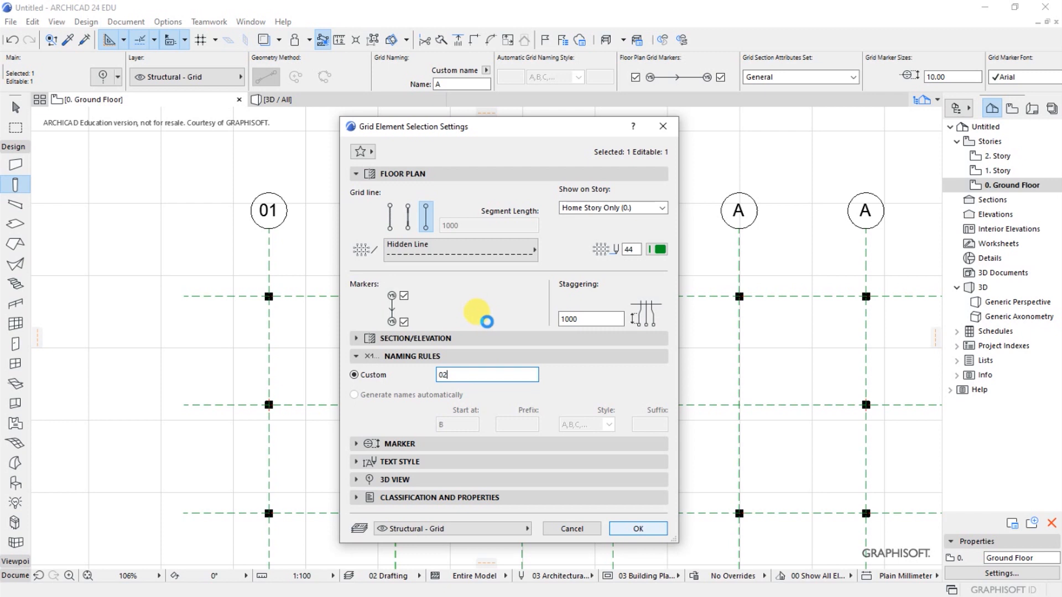
pyautogui.press('Return')
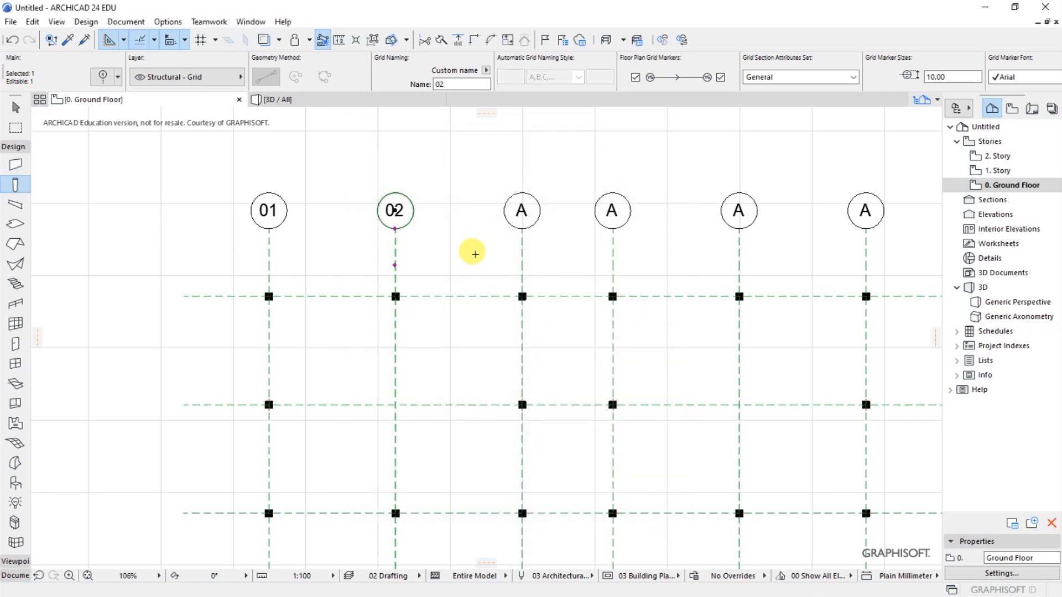
pyautogui.press('Escape')
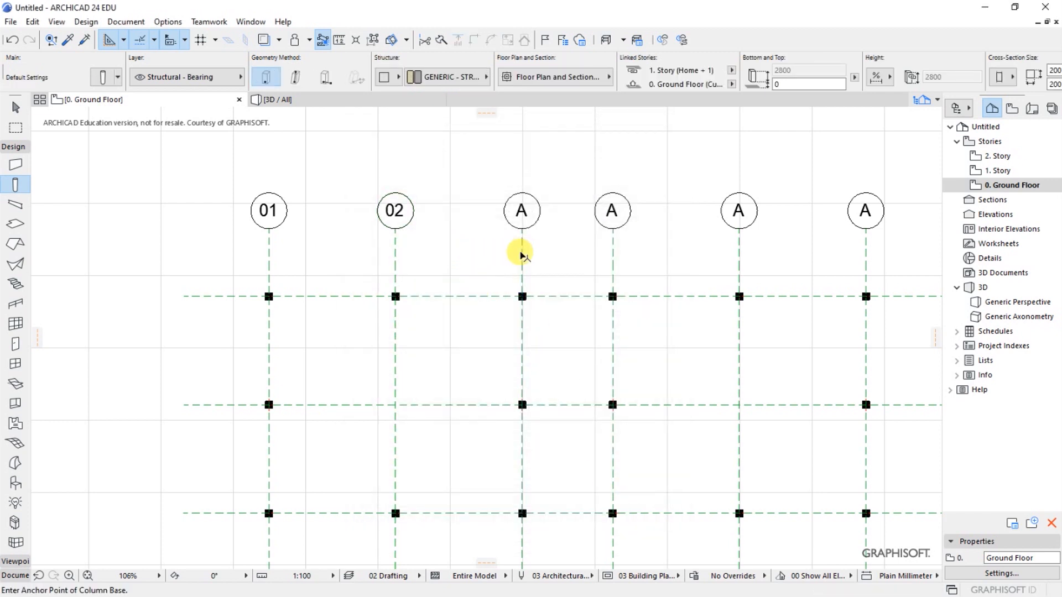
# - Give the third vertical grid line from the left the custom name 03
pyautogui.keyDown('shift'); pyautogui.click(522, 251); pyautogui.keyUp('shift')
pyautogui.click(100, 77)
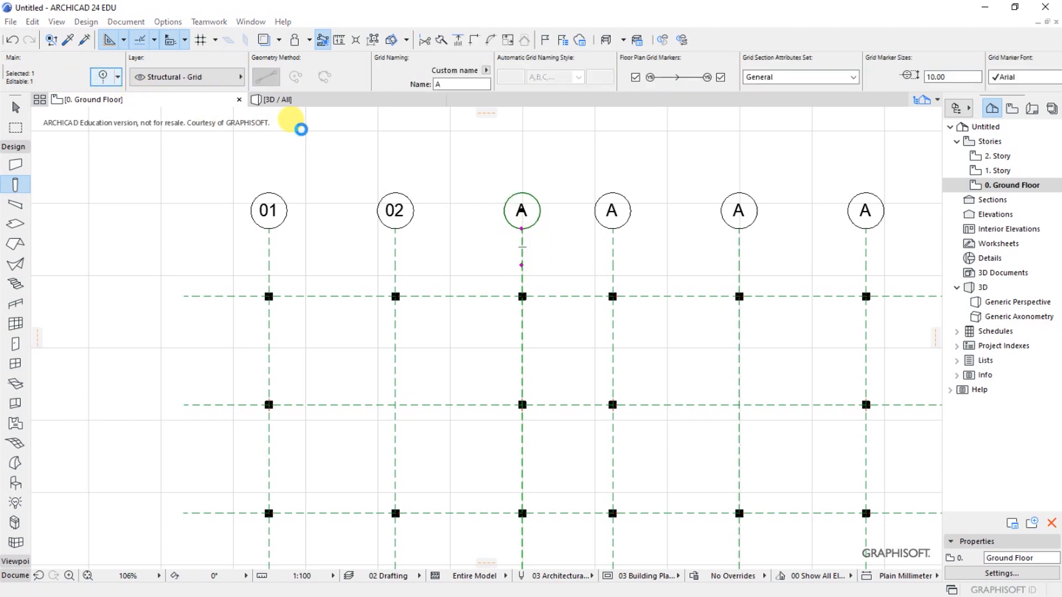
pyautogui.click(448, 374)
pyautogui.press('BackSpace')
pyautogui.write('03')
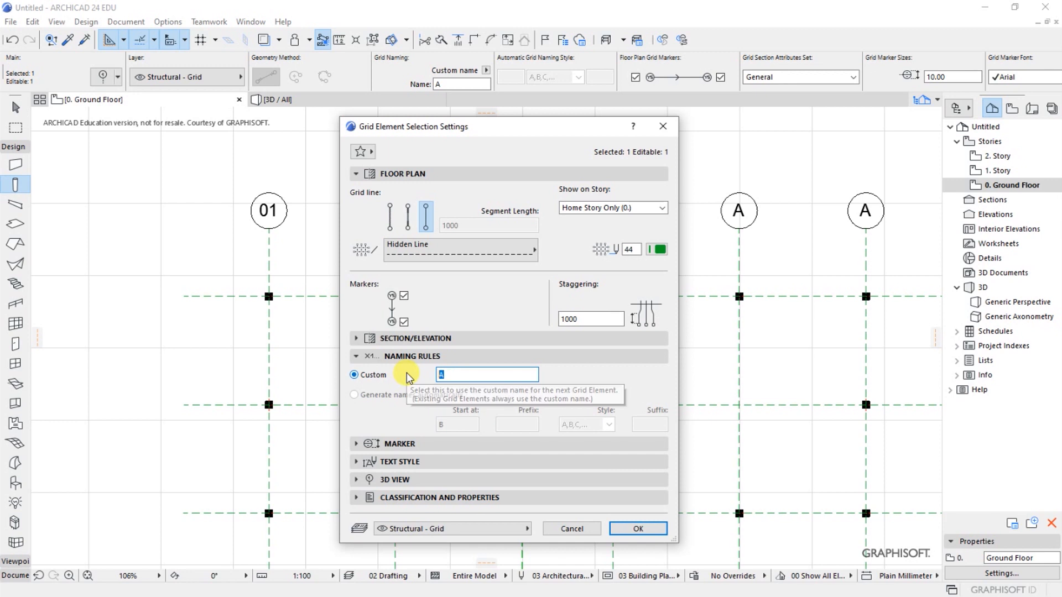
pyautogui.click(639, 528)
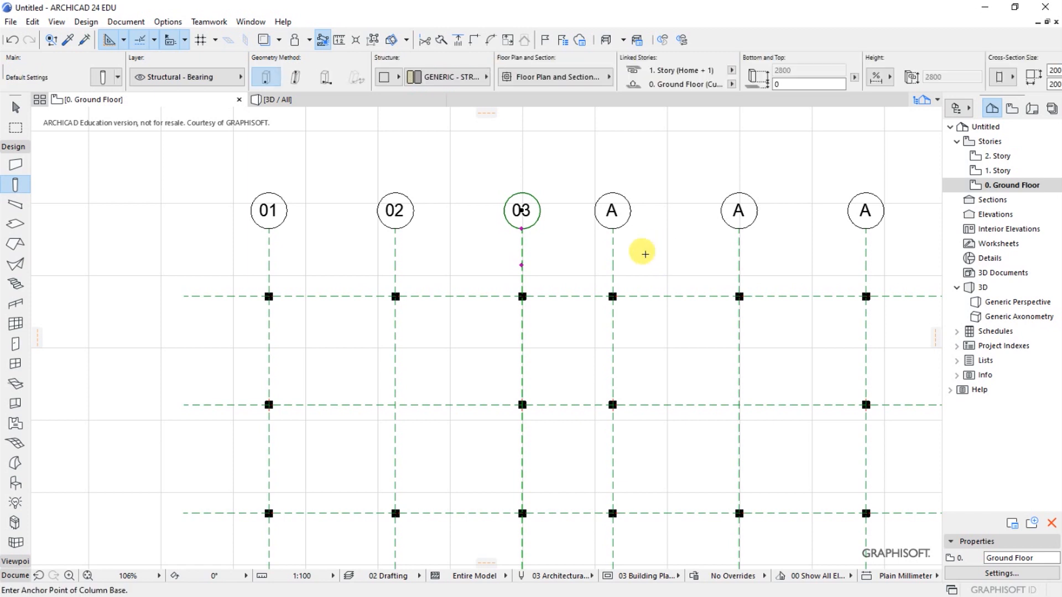
# - Give the fourth vertical grid line from the left the custom name 04
pyautogui.keyDown('shift'); pyautogui.click(612, 251); pyautogui.keyUp('shift')
pyautogui.scroll(-2, 375, 168)
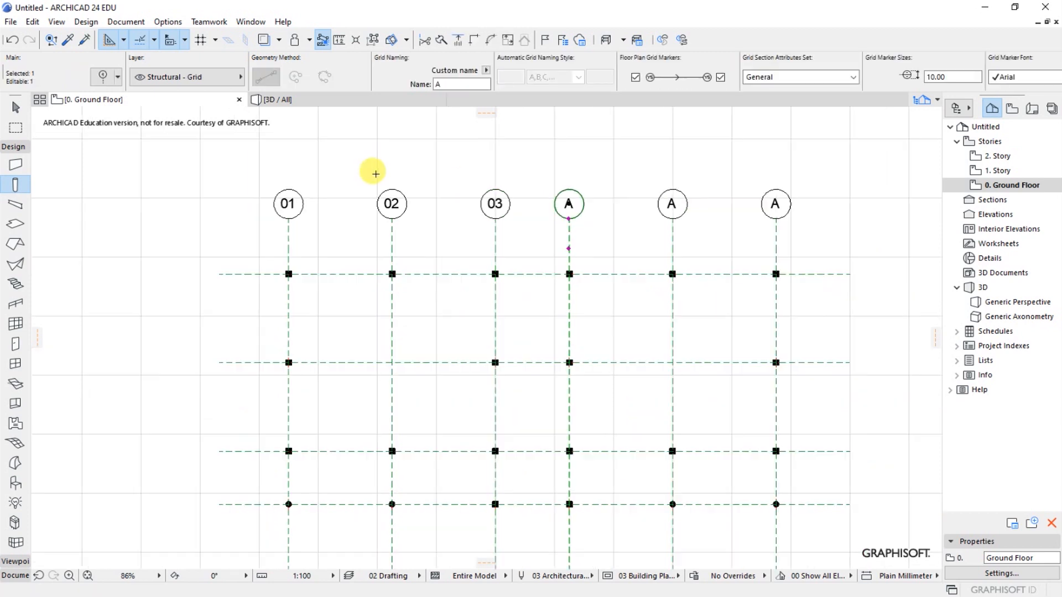
pyautogui.scroll(1, 664, 197)
pyautogui.click(103, 77)
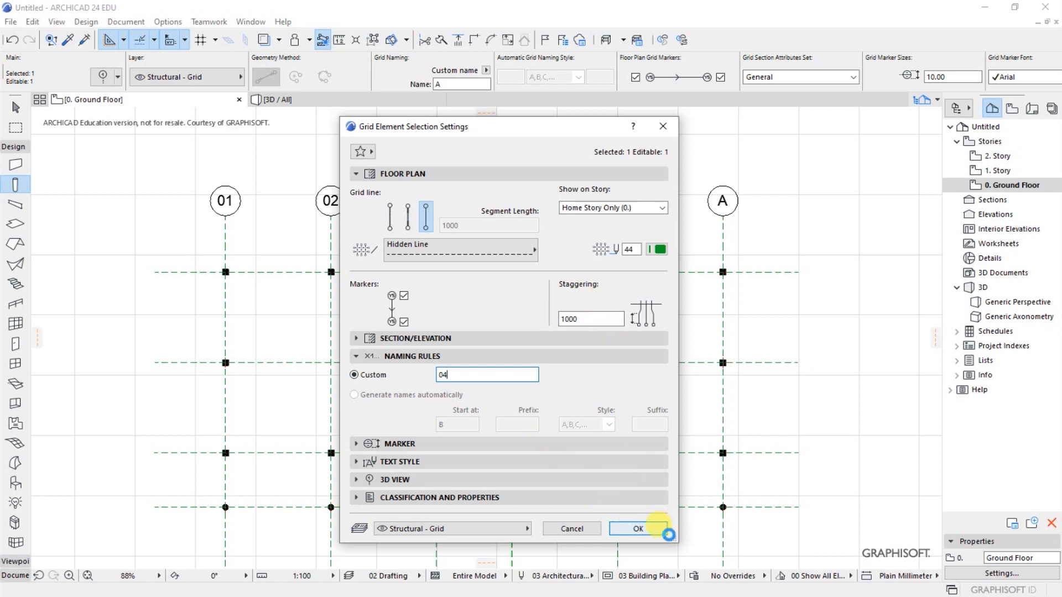
pyautogui.click(648, 530)
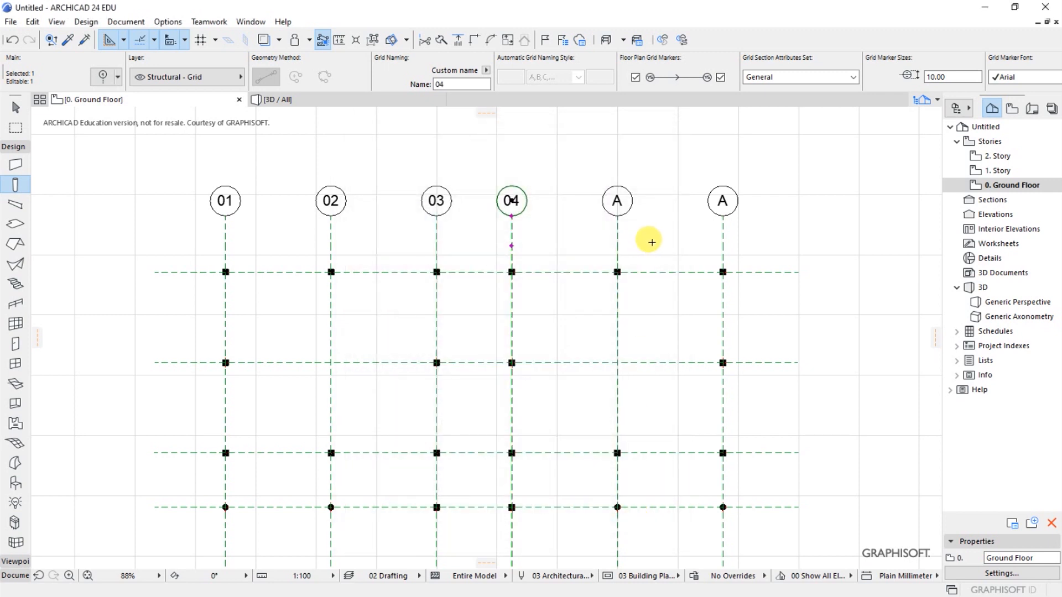
pyautogui.press('Escape')
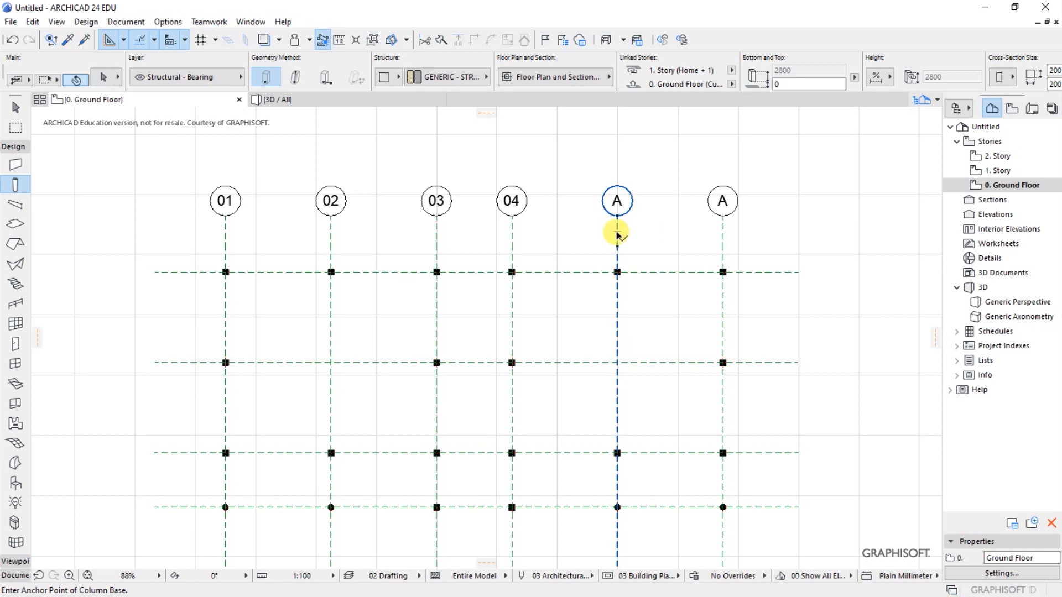
# - Give the fifth vertical grid line from the left the custom name 05
pyautogui.keyDown('shift'); pyautogui.click(616, 231); pyautogui.keyUp('shift')
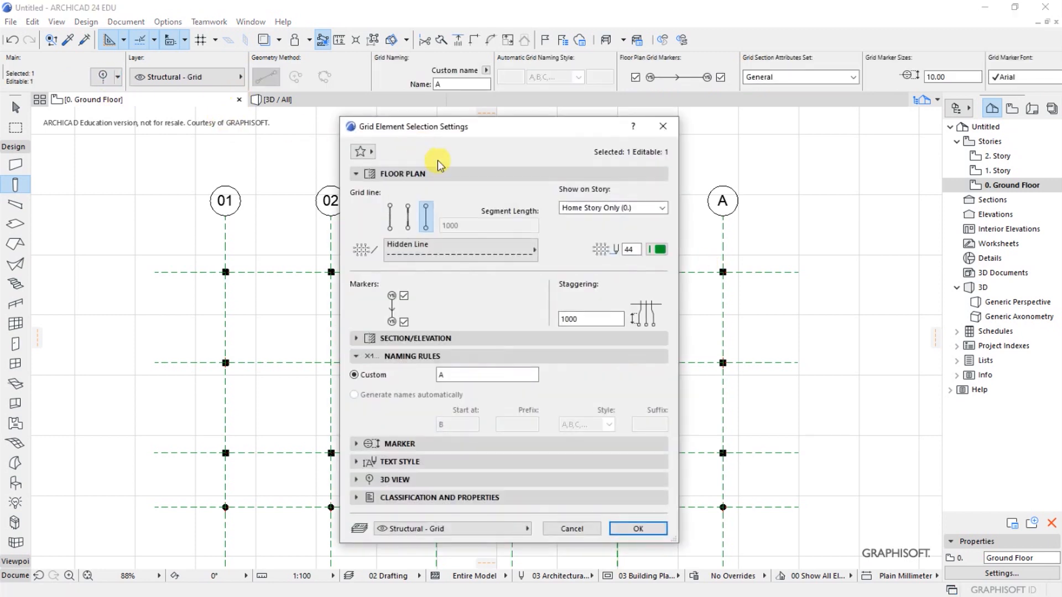
pyautogui.write('05')
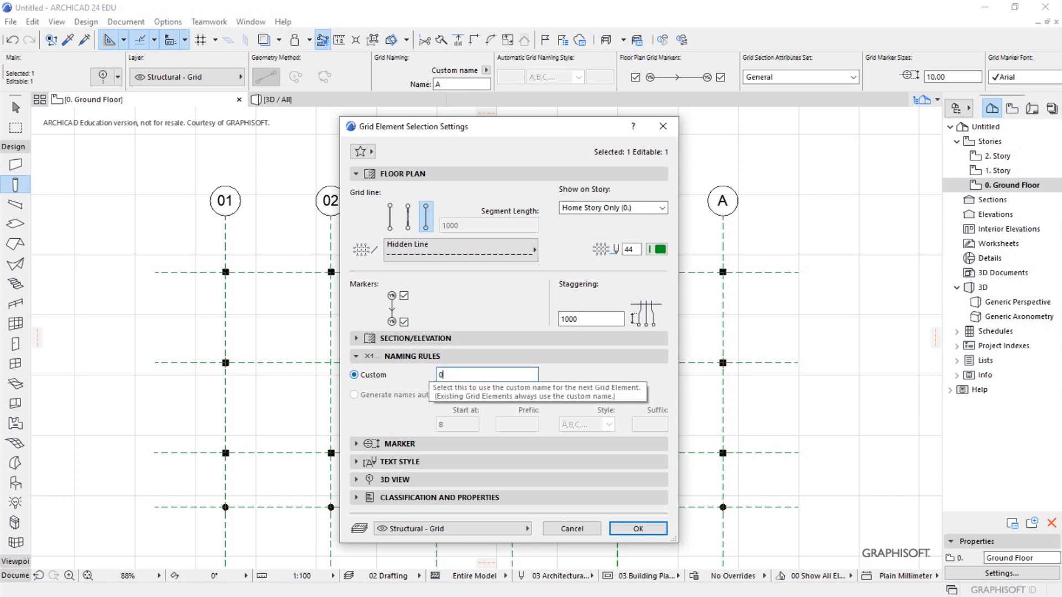
pyautogui.click(647, 527)
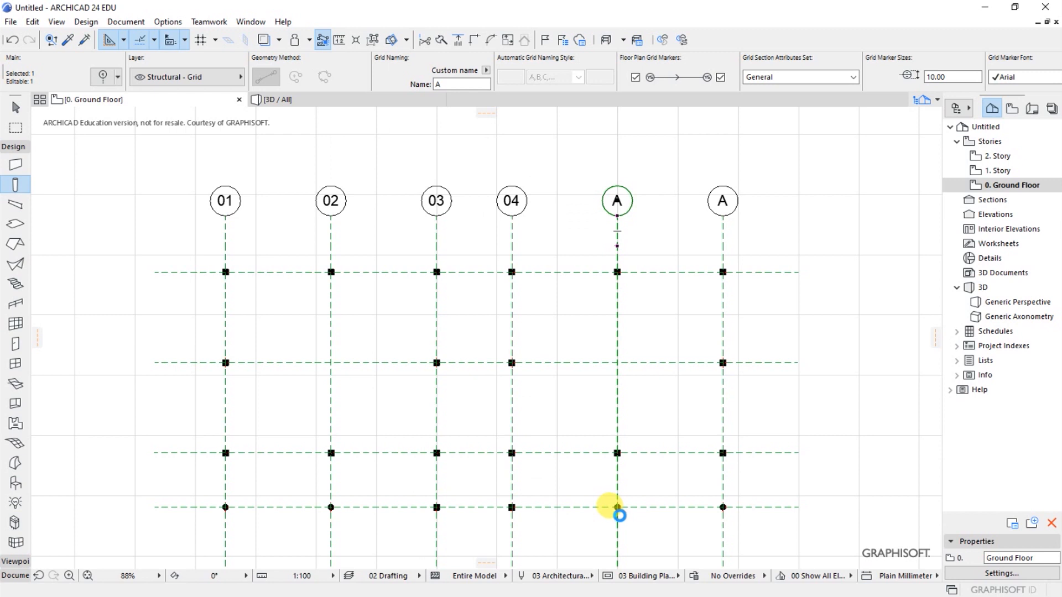
pyautogui.press('Escape')
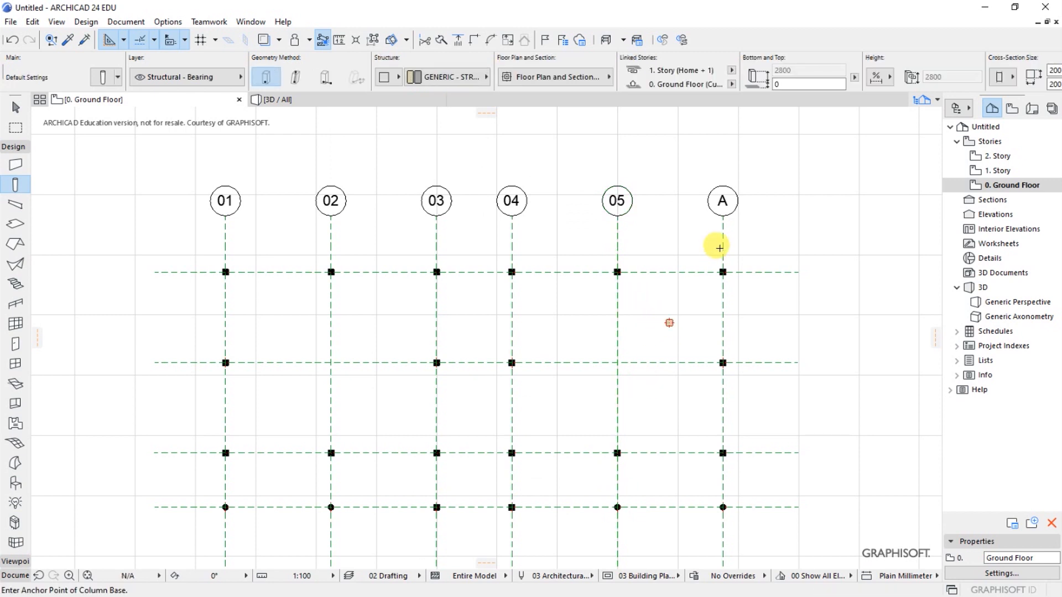
# - Give the rightmost vertical grid line the custom name 06 and remove the stray point between grid lines 05 and 06
pyautogui.keyDown('shift'); pyautogui.click(723, 243); pyautogui.keyUp('shift')
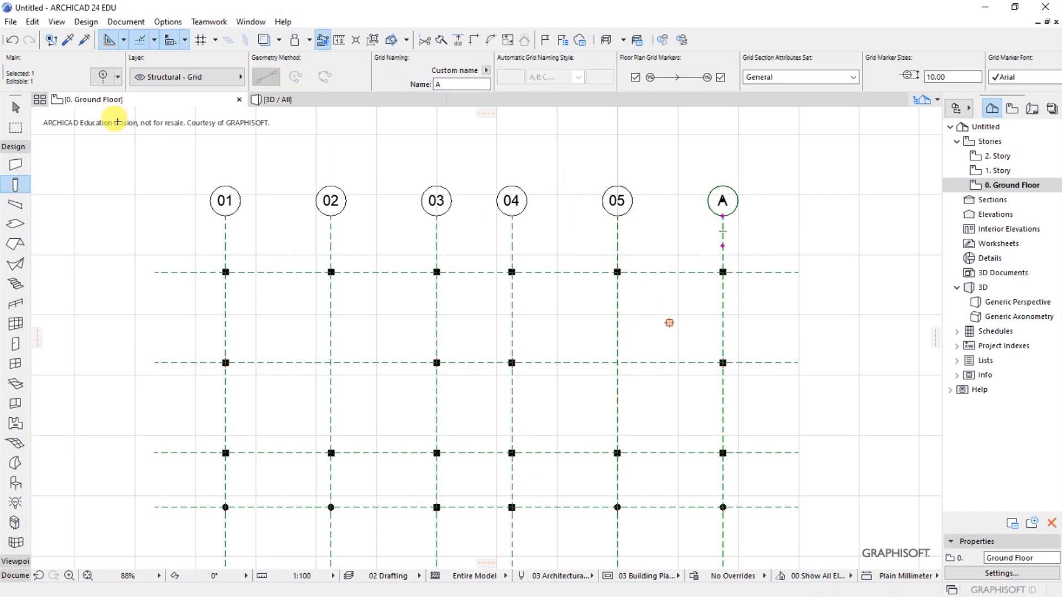
pyautogui.click(104, 78)
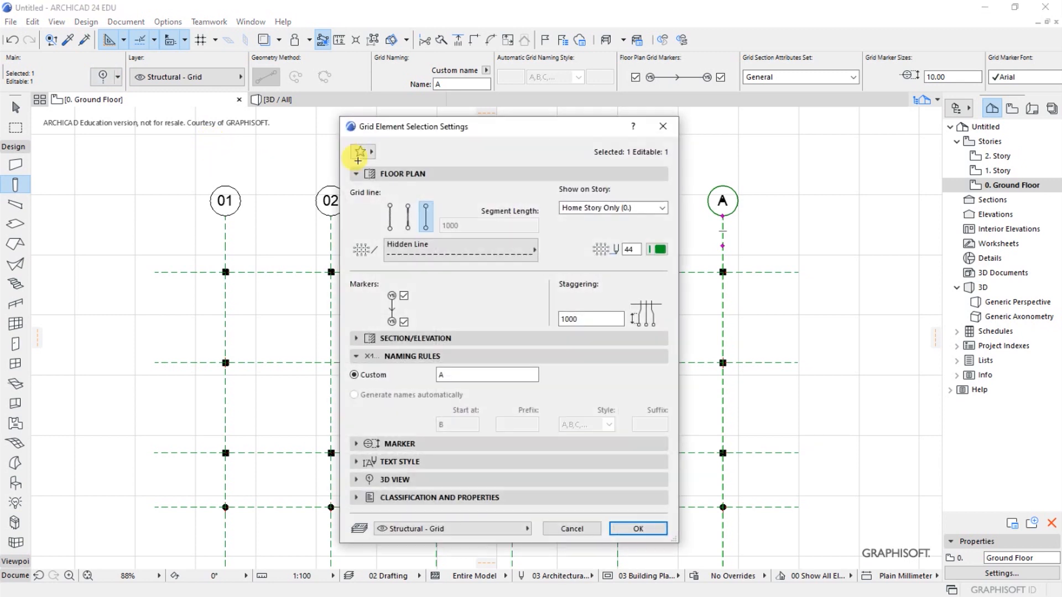
pyautogui.click(403, 379)
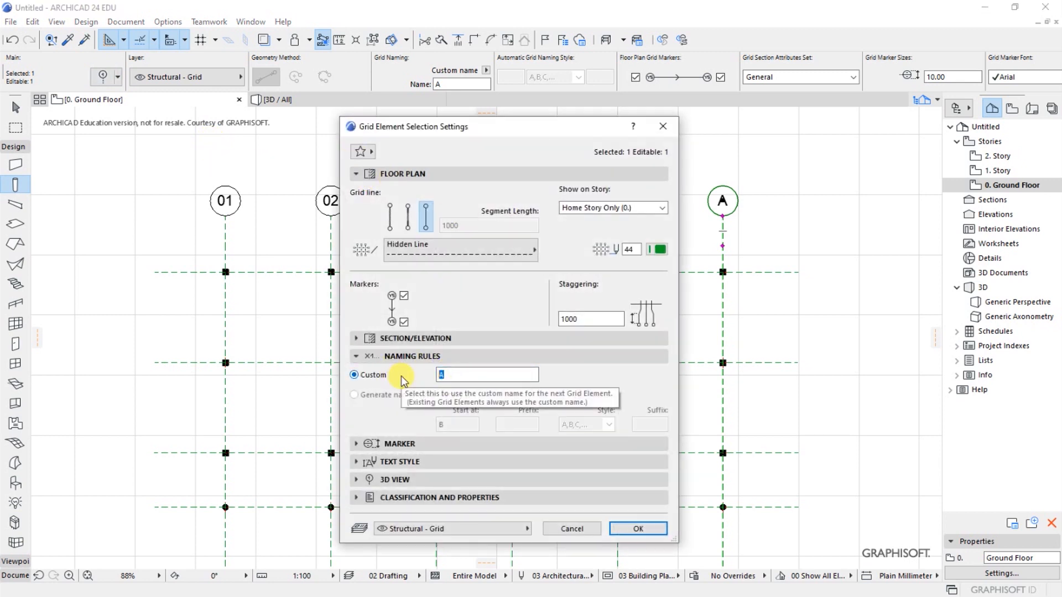
pyautogui.click(626, 528)
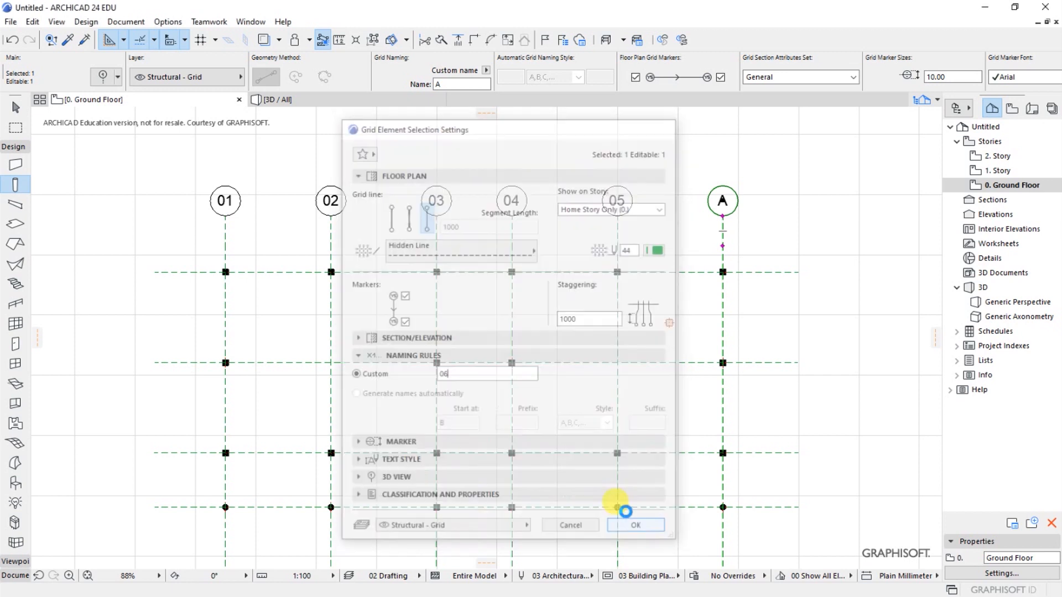
pyautogui.press('Escape')
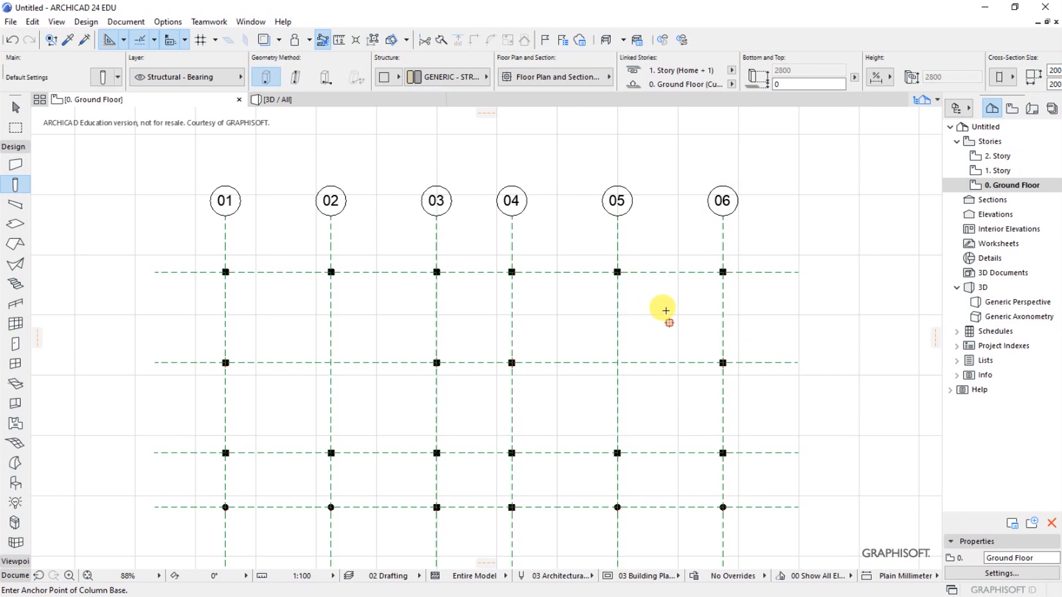
pyautogui.keyDown('shift'); pyautogui.moveTo(664, 306); pyautogui.dragTo(701, 342); pyautogui.keyUp('shift')
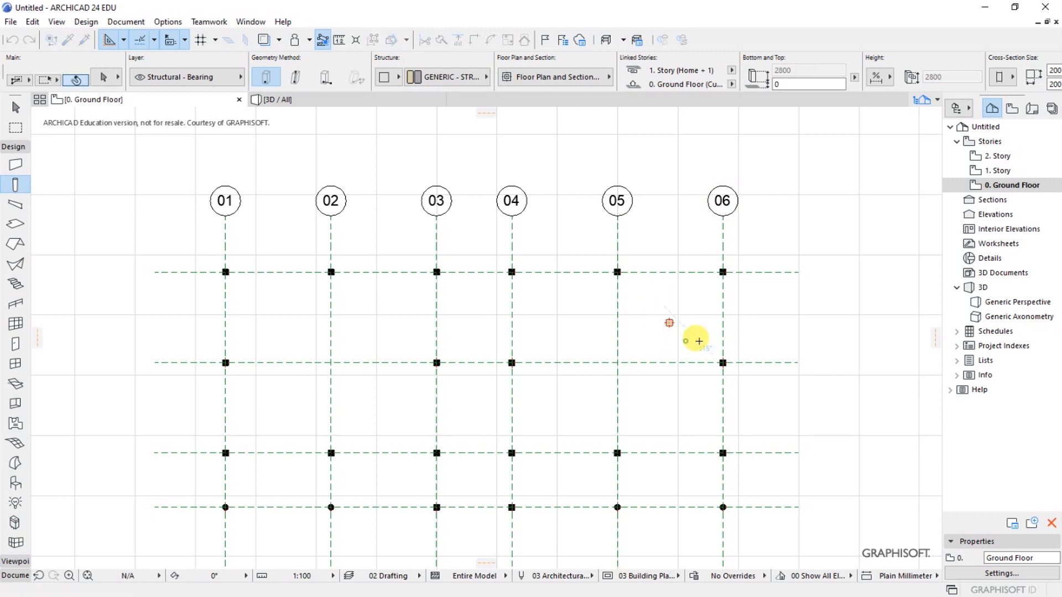
pyautogui.press('Delete')
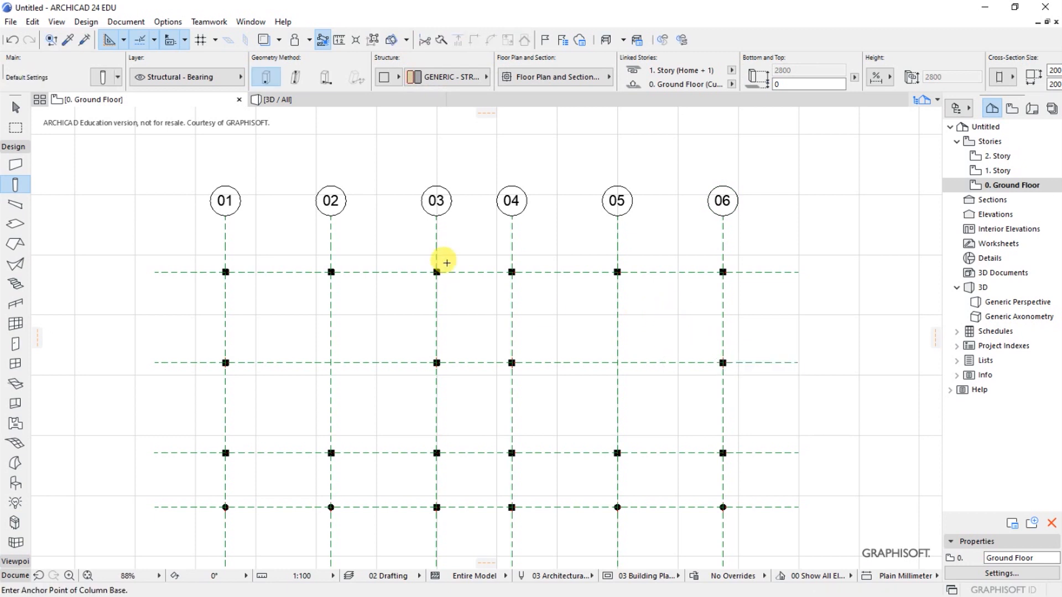
# - Select all five horizontal grid lines and turn on their floor plan markers at both ends
pyautogui.scroll(-3, 327, 248)
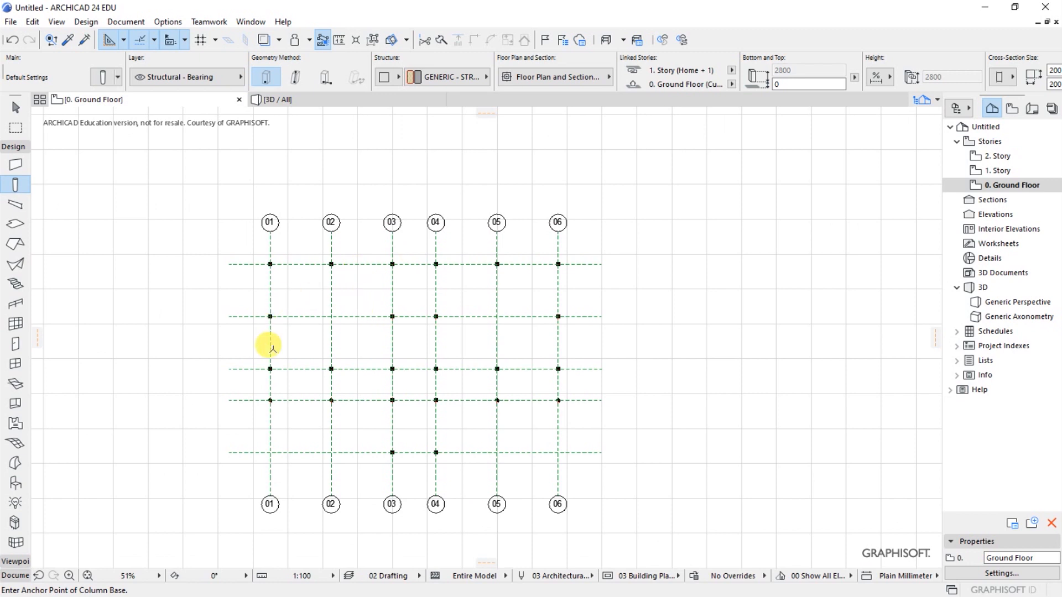
pyautogui.scroll(1, 357, 373)
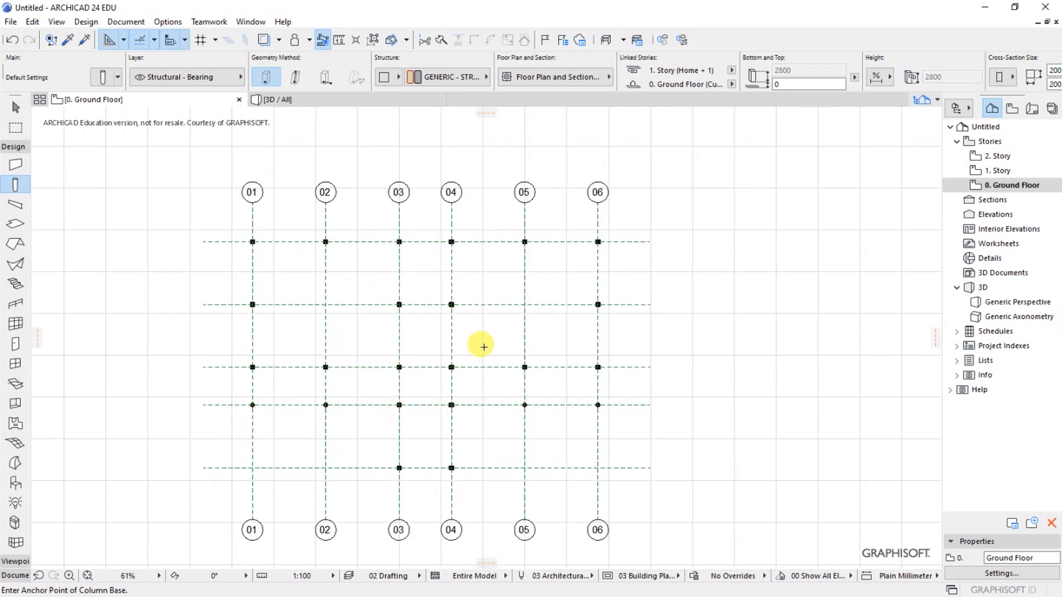
pyautogui.keyDown('shift'); pyautogui.click(631, 215); pyautogui.keyUp('shift')
pyautogui.keyDown('shift'); pyautogui.click(655, 490); pyautogui.keyUp('shift')
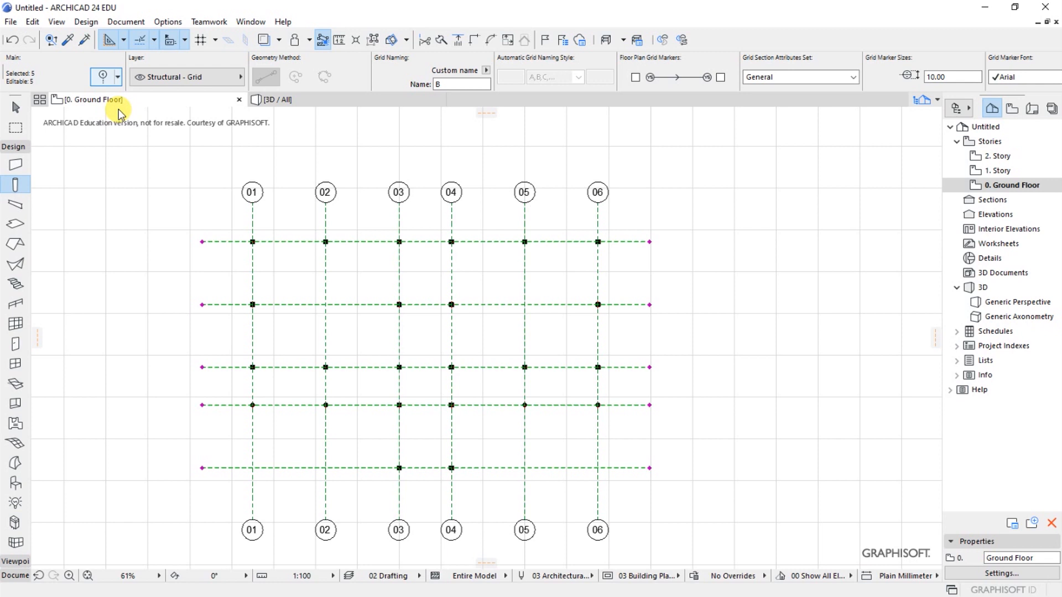
pyautogui.hotkey('ctrl', 't')
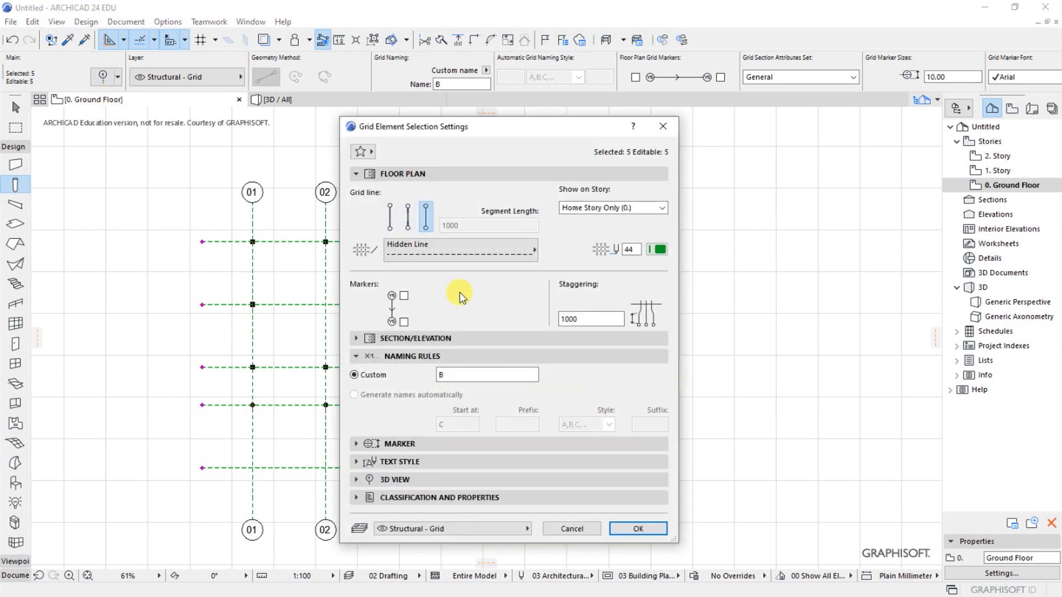
pyautogui.click(663, 126)
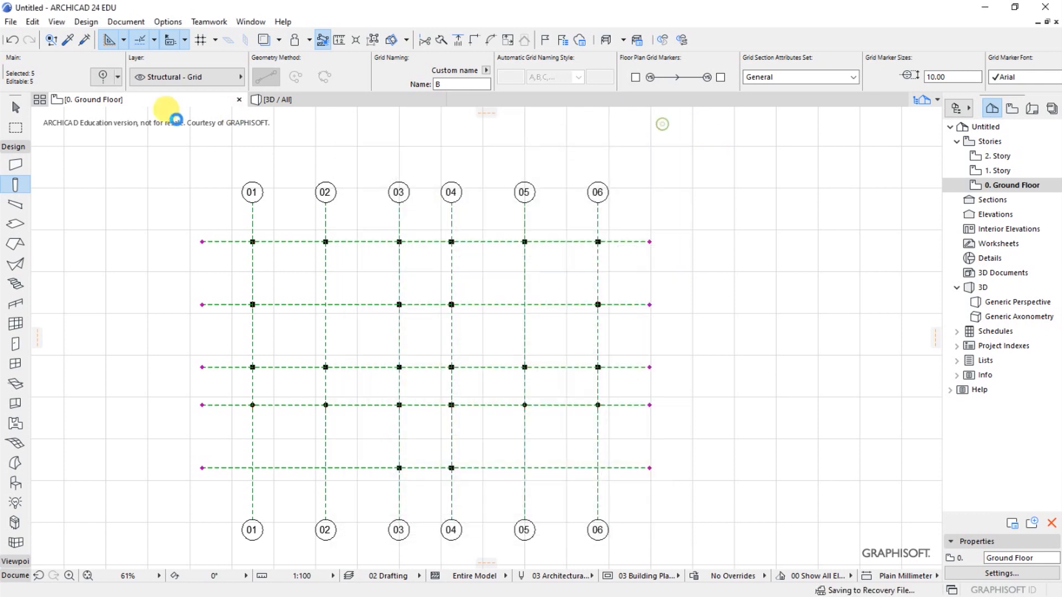
pyautogui.click(105, 83)
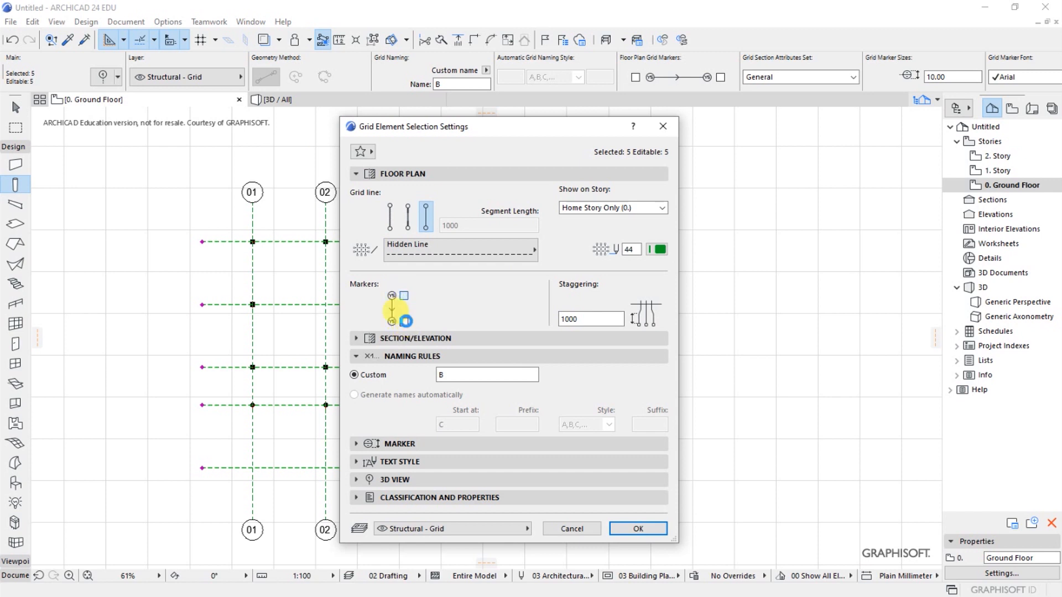
pyautogui.click(405, 324)
pyautogui.click(404, 322)
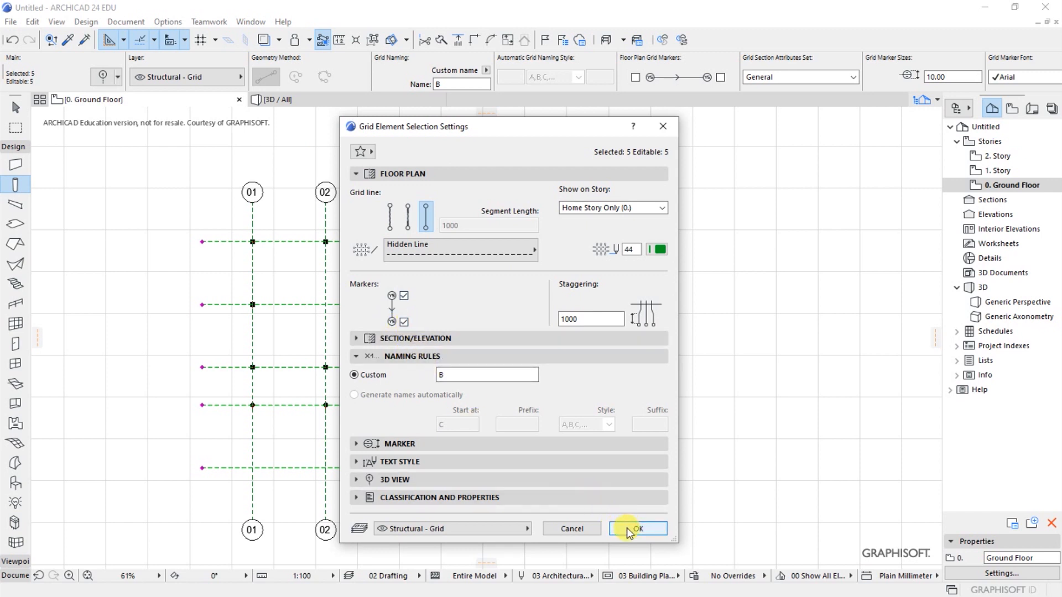
pyautogui.click(631, 529)
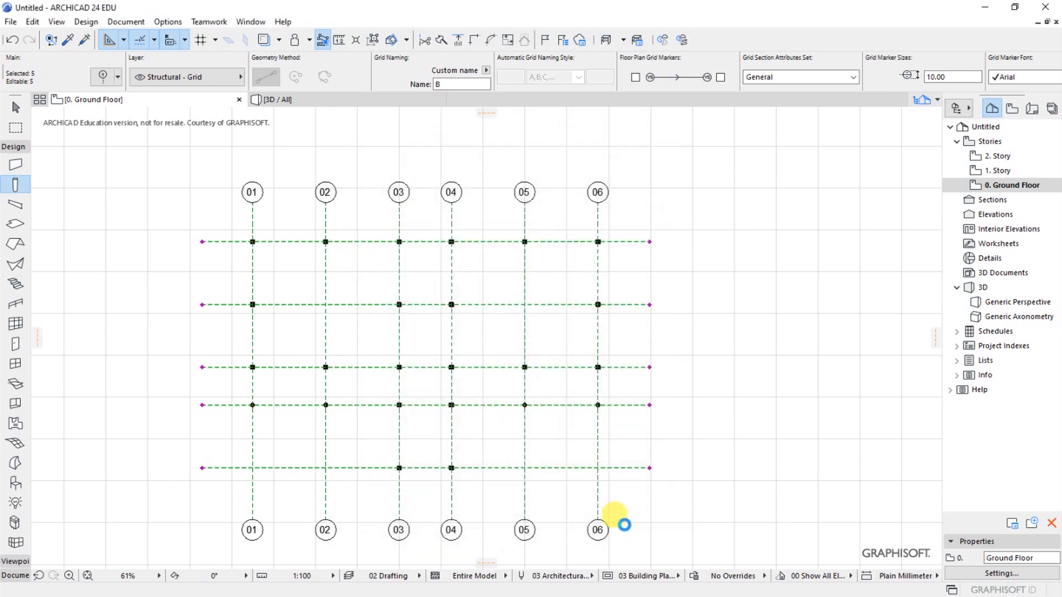
pyautogui.press('Escape')
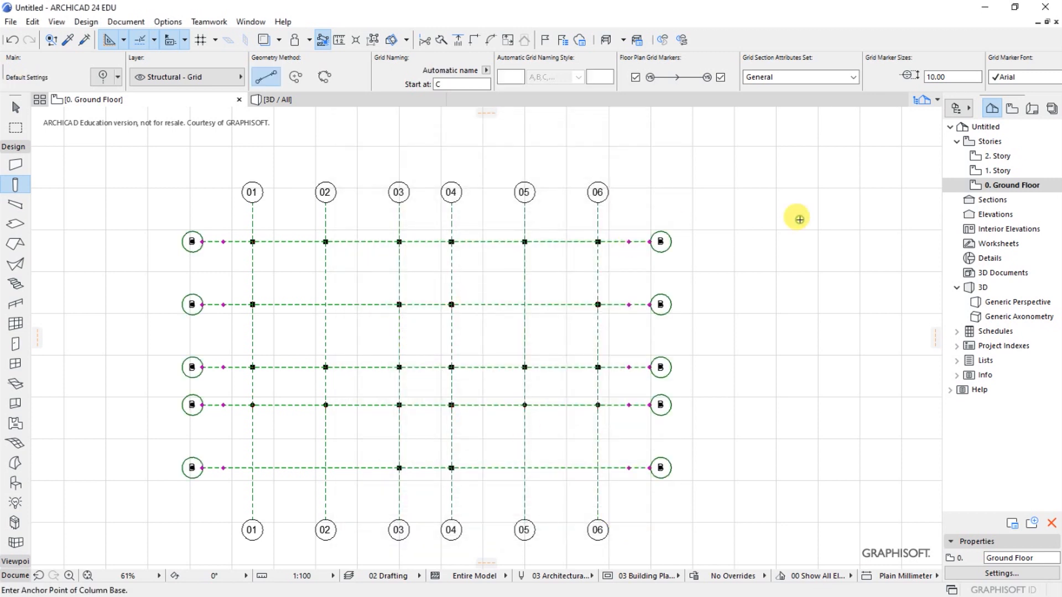
# - Give the topmost horizontal grid line the custom name A
pyautogui.keyDown('shift'); pyautogui.click(224, 242); pyautogui.keyUp('shift')
pyautogui.click(105, 77)
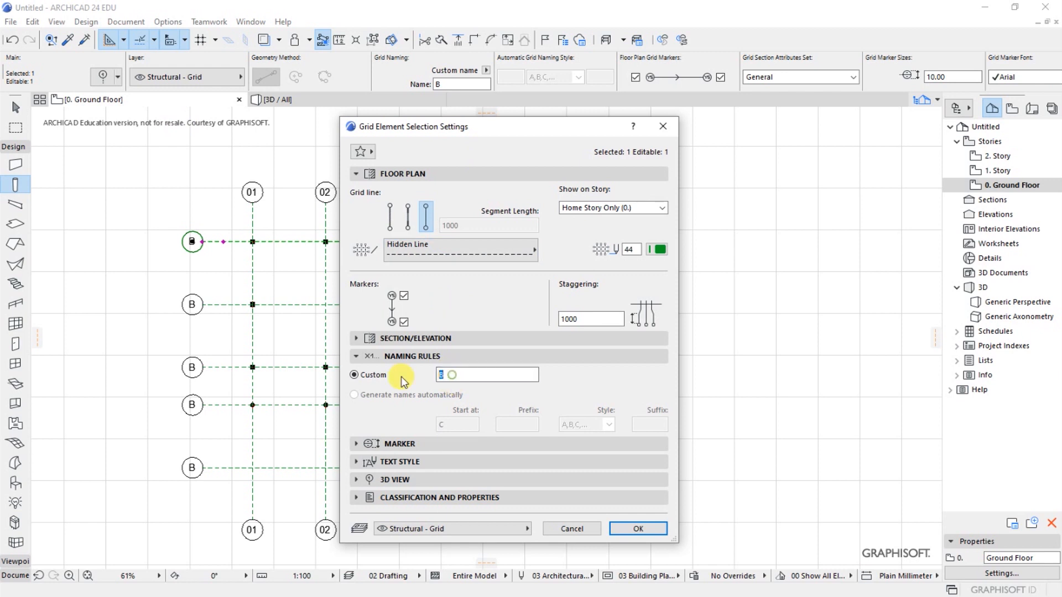
pyautogui.press('BackSpace')
pyautogui.write('A')
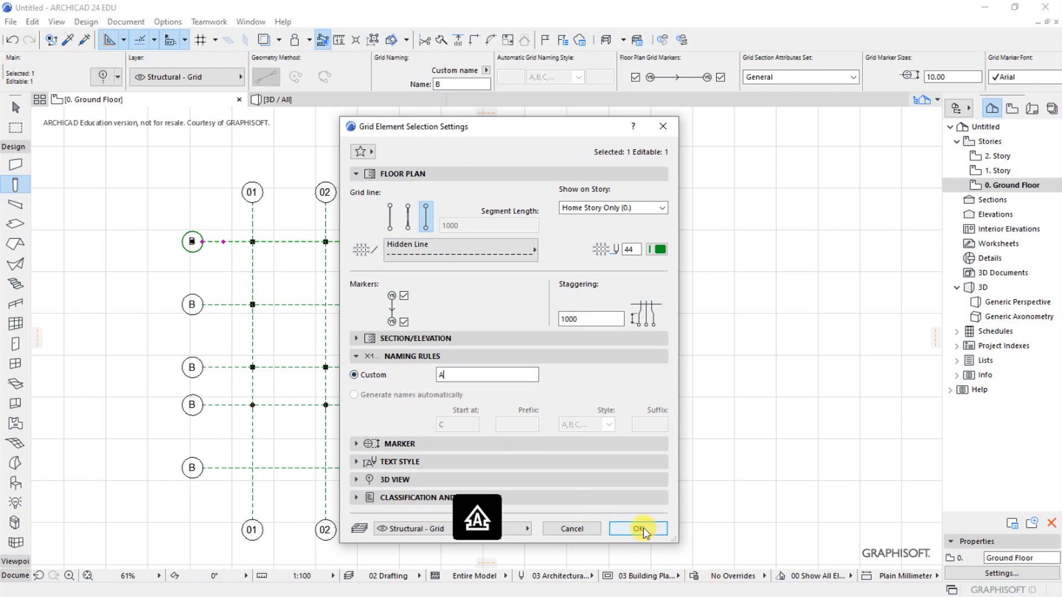
pyautogui.press('Return')
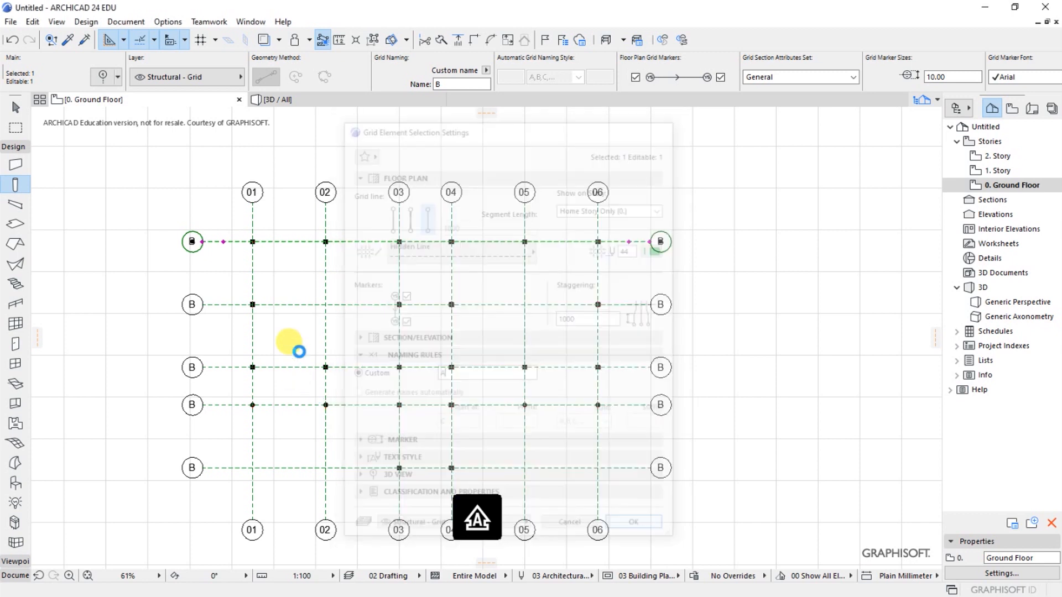
pyautogui.press('Escape')
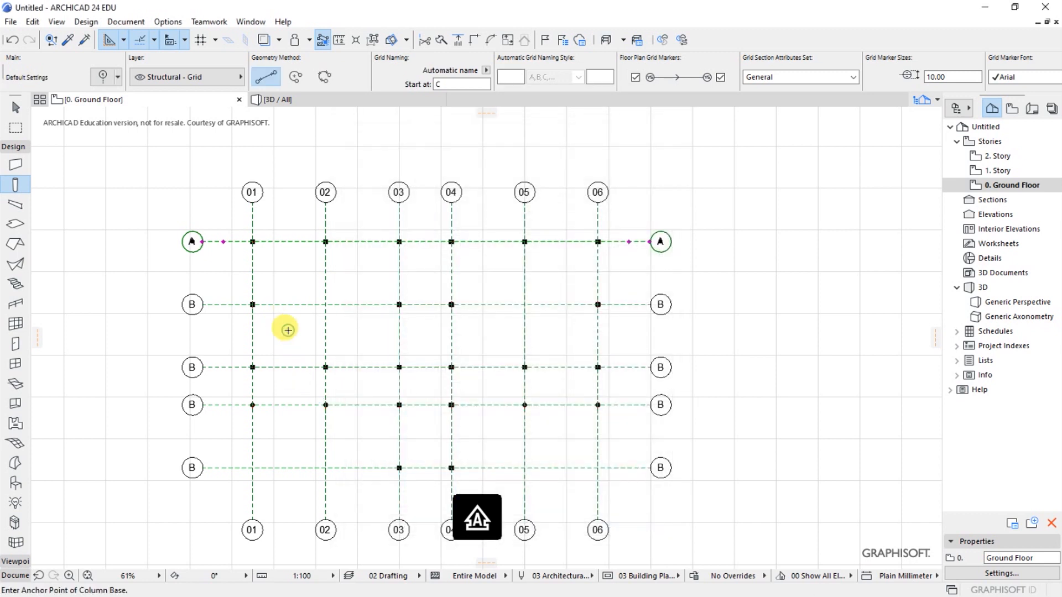
# - Give the third horizontal grid line from the top the custom name C
pyautogui.keyDown('shift'); pyautogui.click(214, 367); pyautogui.keyUp('shift')
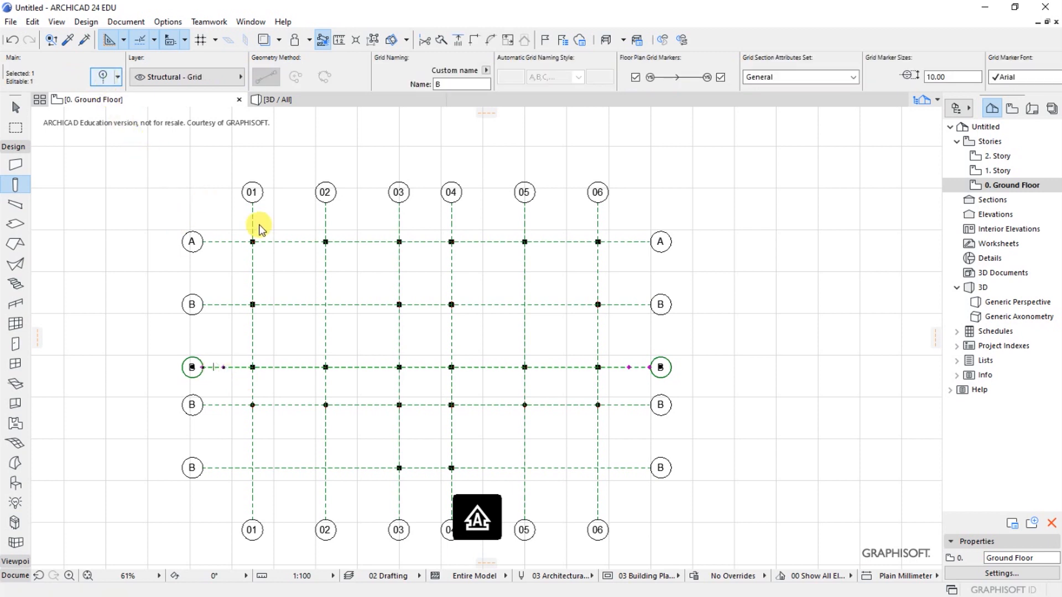
pyautogui.hotkey('ctrl', 't')
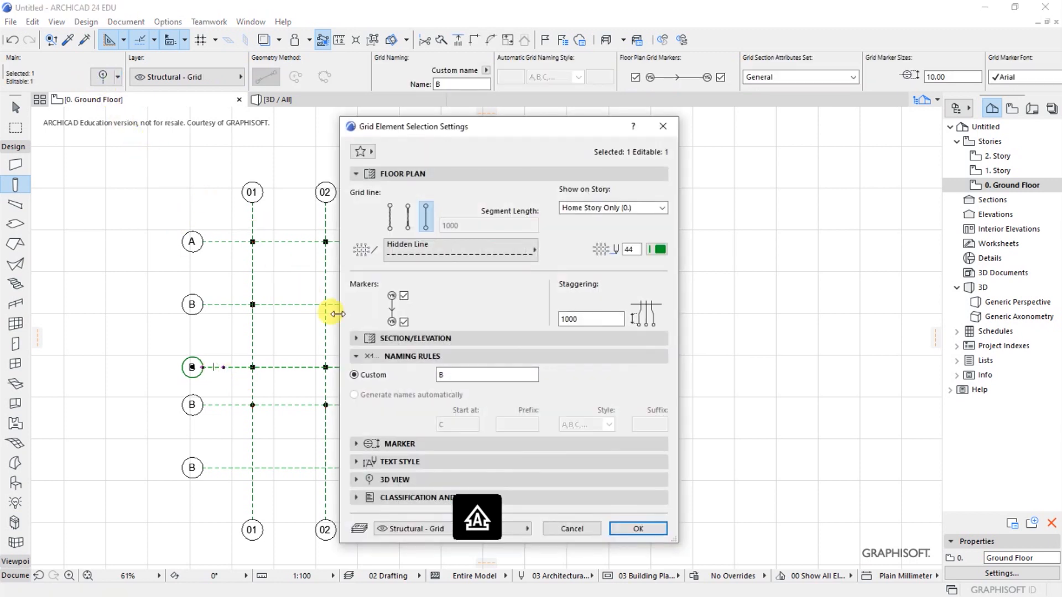
pyautogui.doubleClick(462, 374)
pyautogui.write('C')
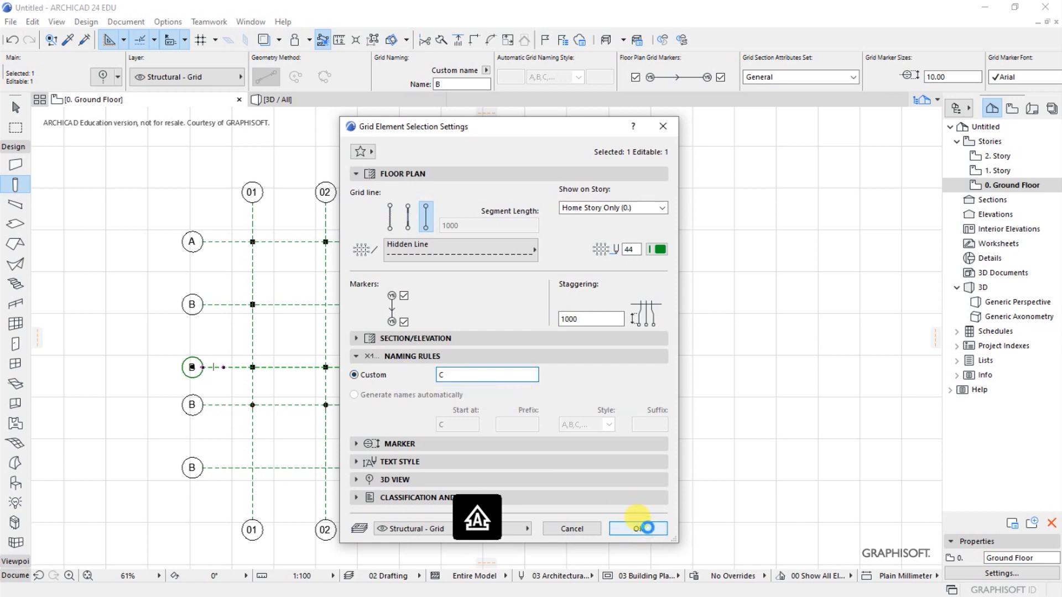
pyautogui.click(647, 528)
pyautogui.click(286, 336)
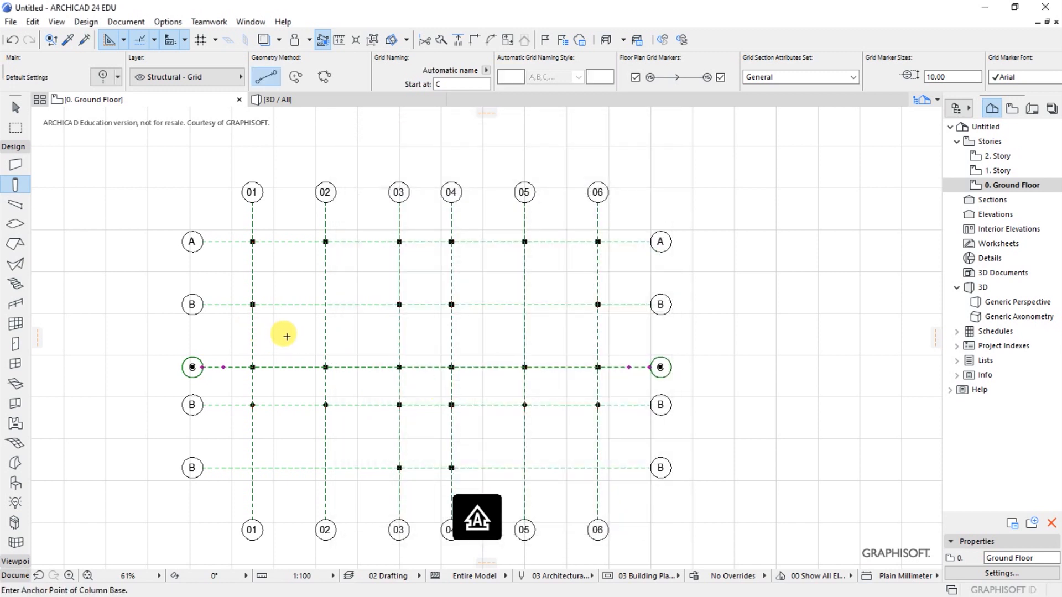
# - Give the fourth horizontal grid line from the top the custom name D
pyautogui.keyDown('shift'); pyautogui.click(288, 408); pyautogui.keyUp('shift')
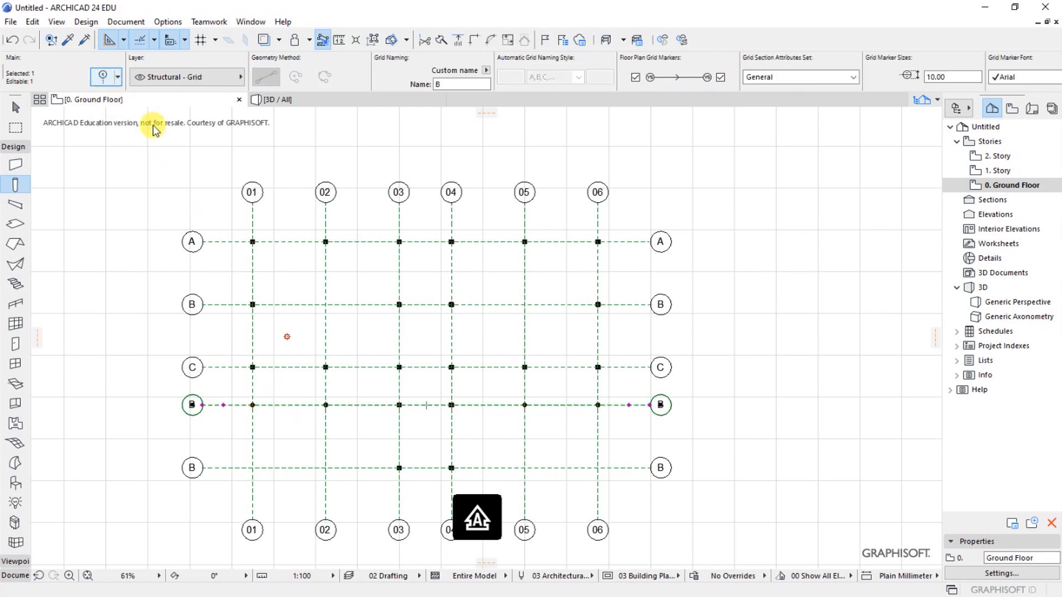
pyautogui.hotkey('ctrl', 't')
pyautogui.doubleClick(445, 376)
pyautogui.write('D')
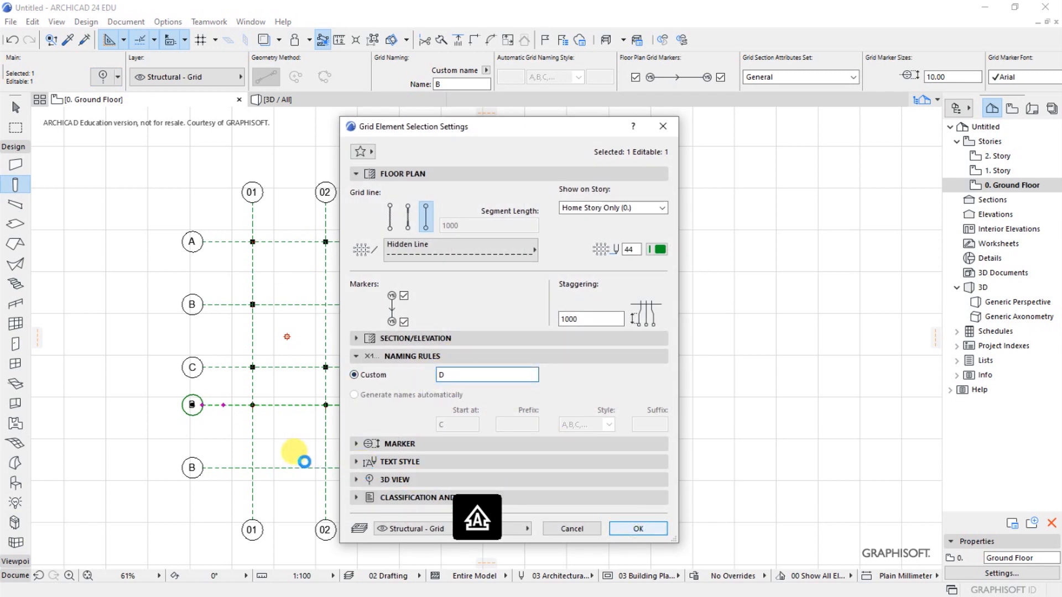
pyautogui.press('Return')
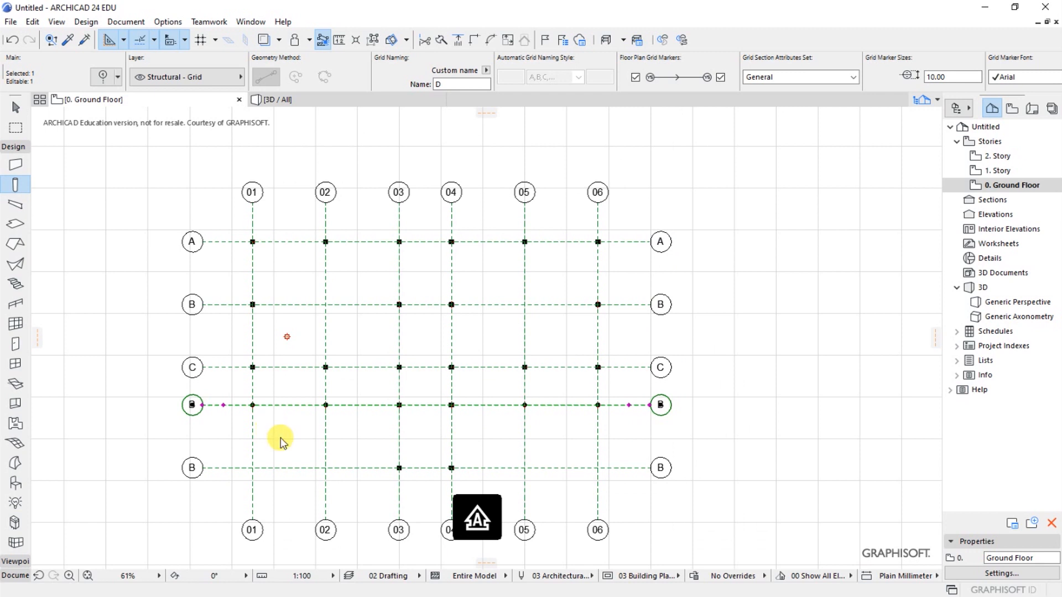
# - Give the bottommost horizontal grid line the custom name E
pyautogui.click(279, 468)
pyautogui.click(102, 80)
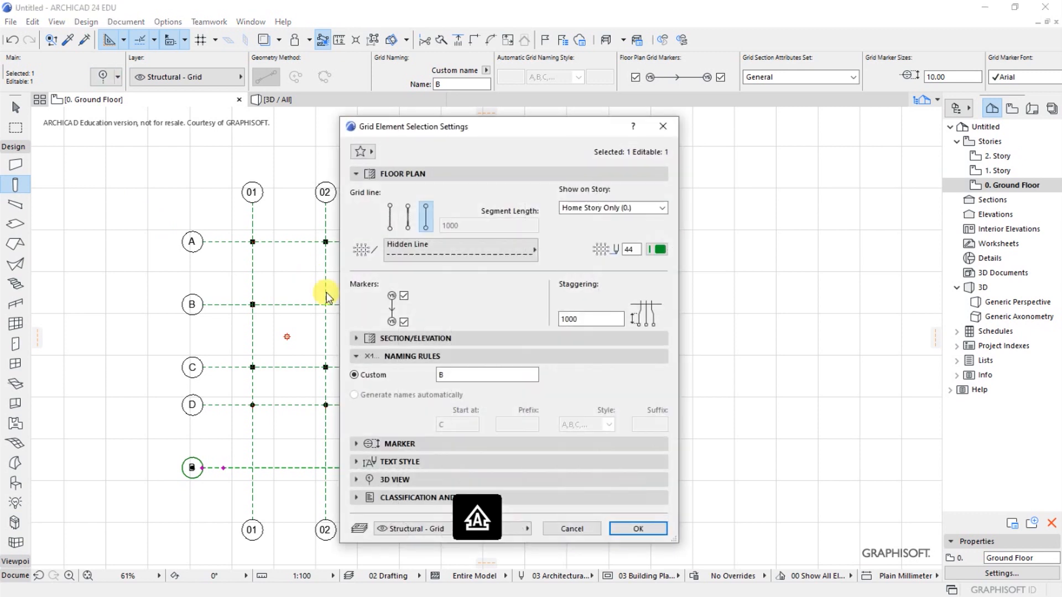
pyautogui.write('E')
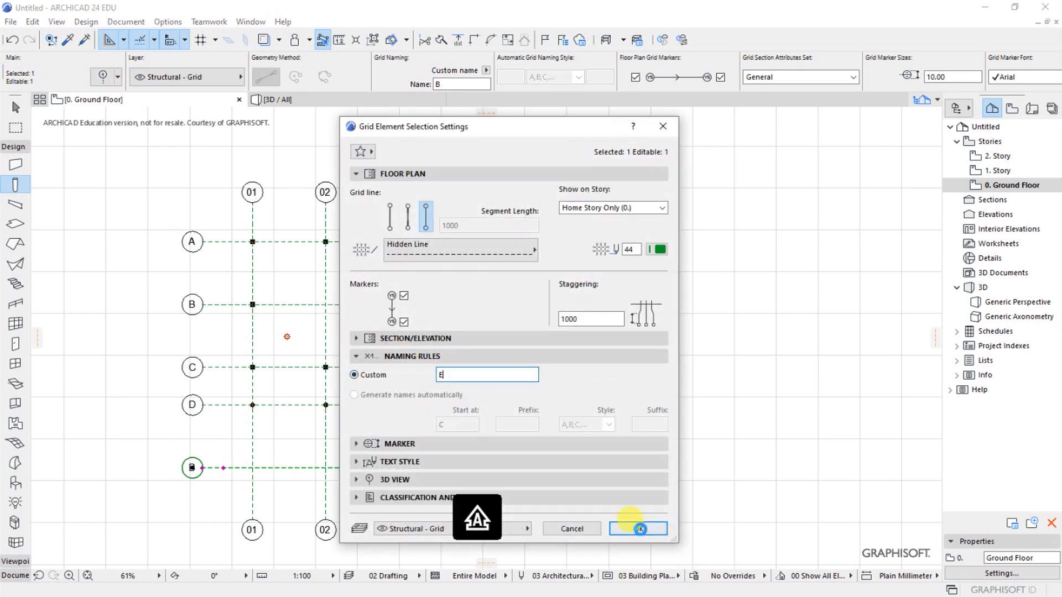
pyautogui.click(636, 529)
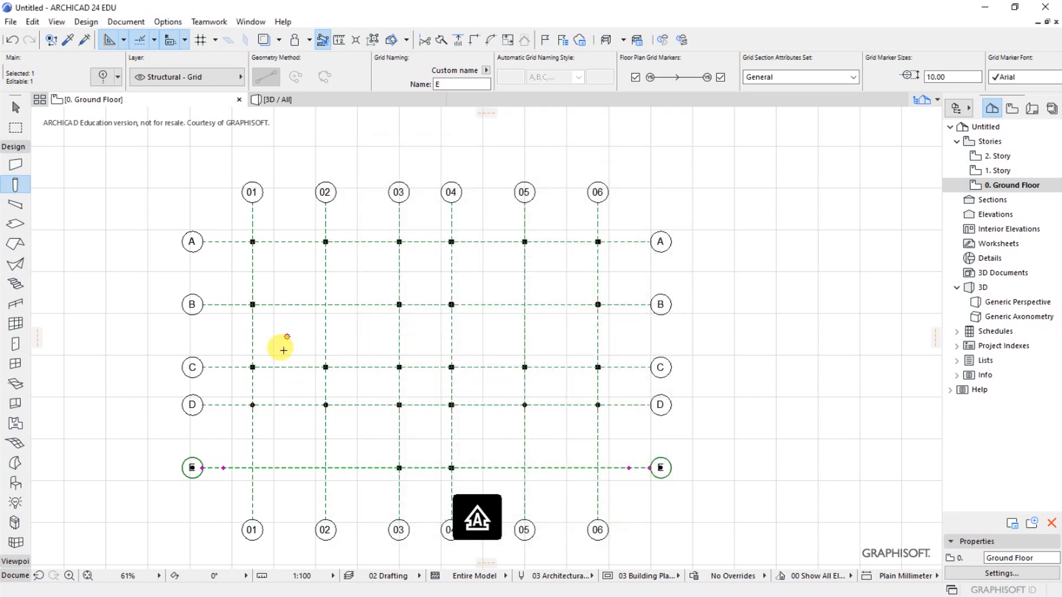
# - Delete the stray small red circular element between grid lines 01 and 02 and between B and C
pyautogui.click(286, 336)
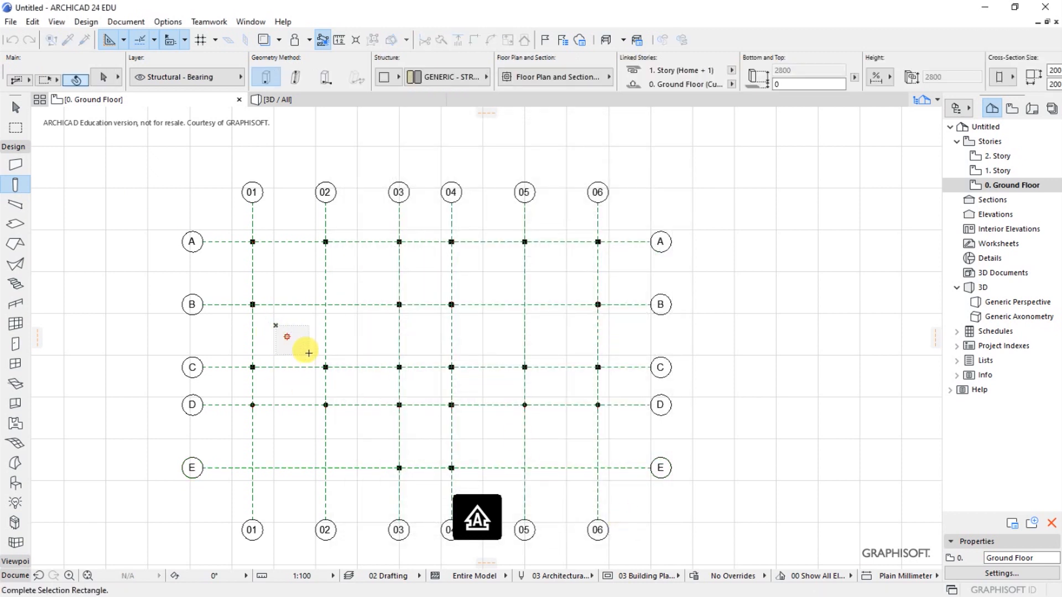
pyautogui.press('Delete')
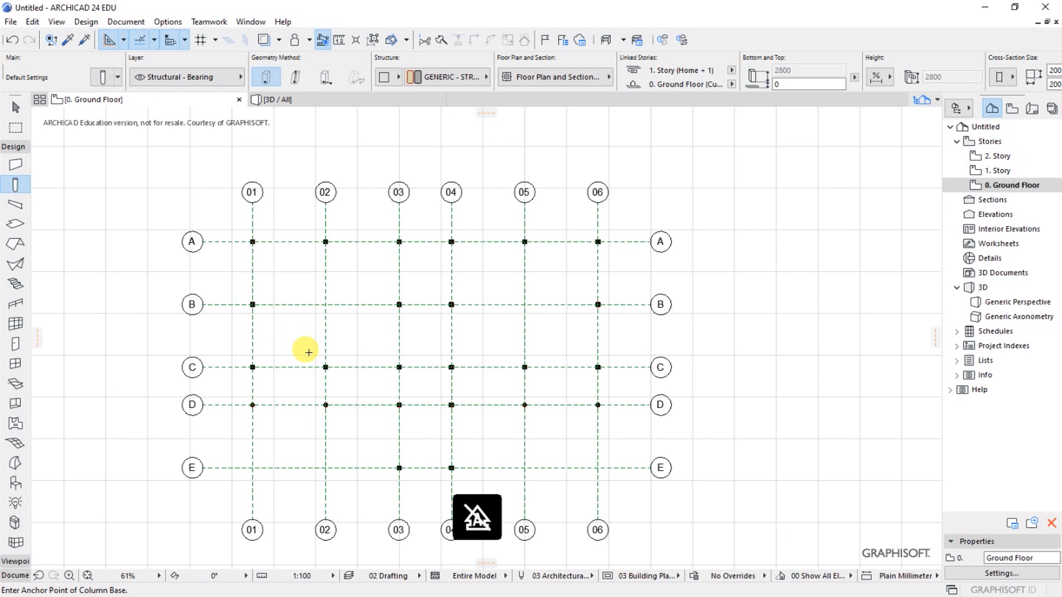
# - Examine the completed grid's markers and column placement, inspecting the columns near the intersection of grid lines A and 01 closely
pyautogui.scroll(-2, 631, 323)
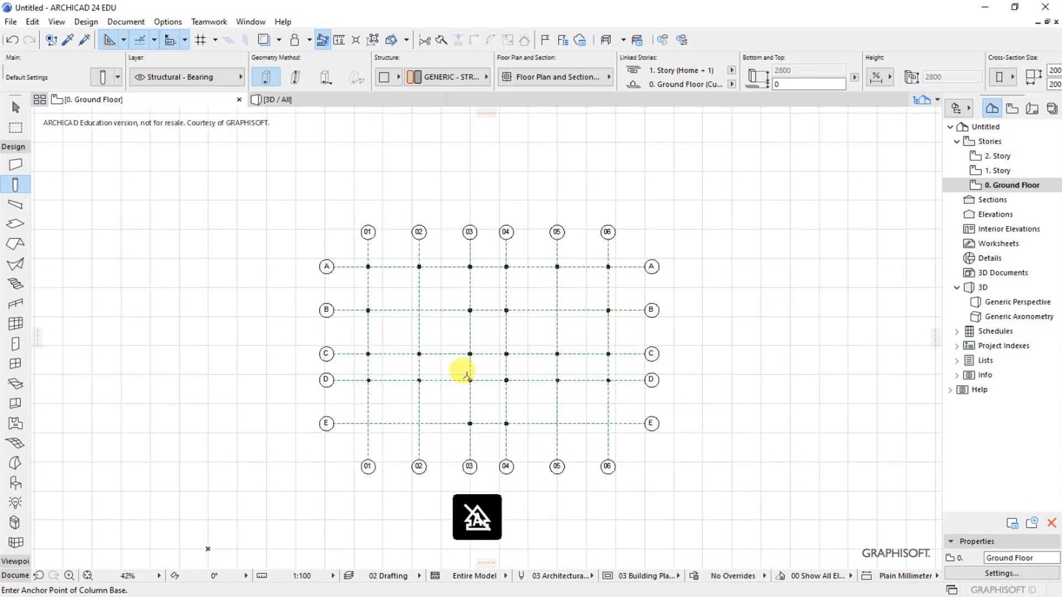
pyautogui.scroll(1, 506, 465)
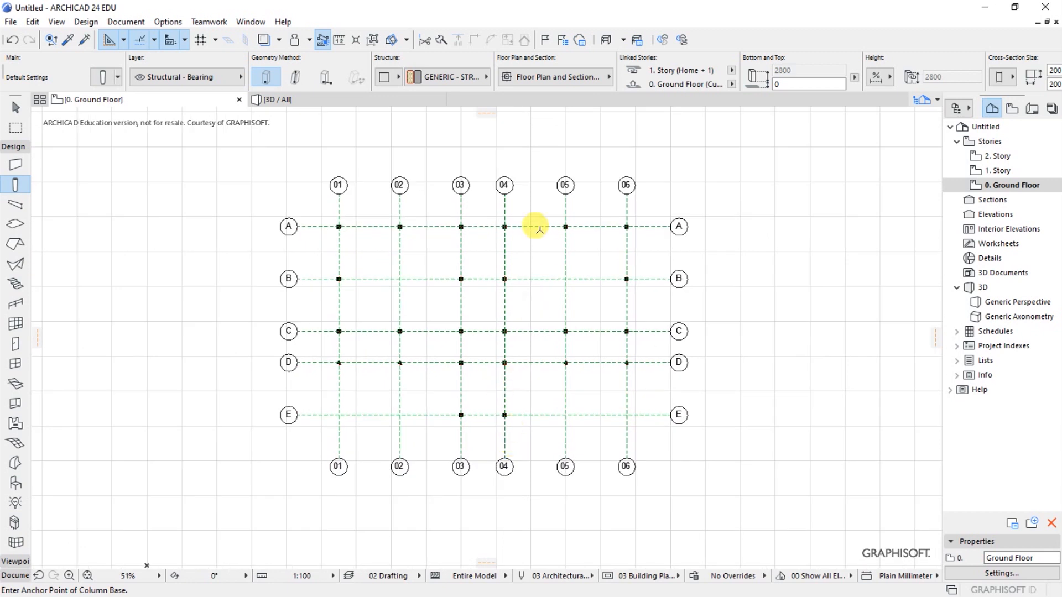
pyautogui.scroll(1, 537, 232)
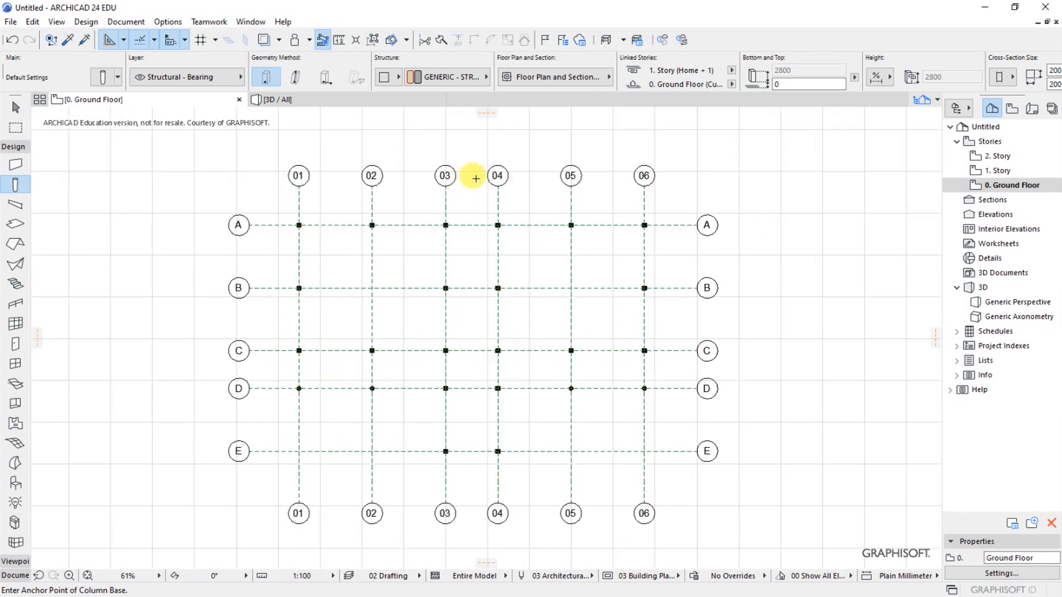
pyautogui.scroll(2, 261, 213)
pyautogui.scroll(7, 285, 177)
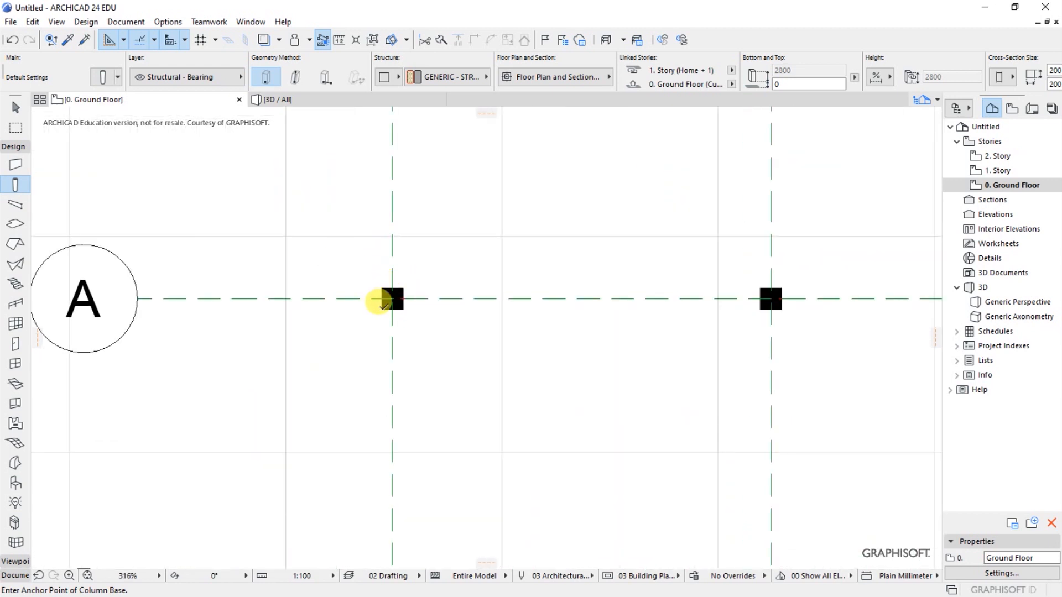
pyautogui.scroll(-1, 386, 426)
pyautogui.scroll(-1, 385, 425)
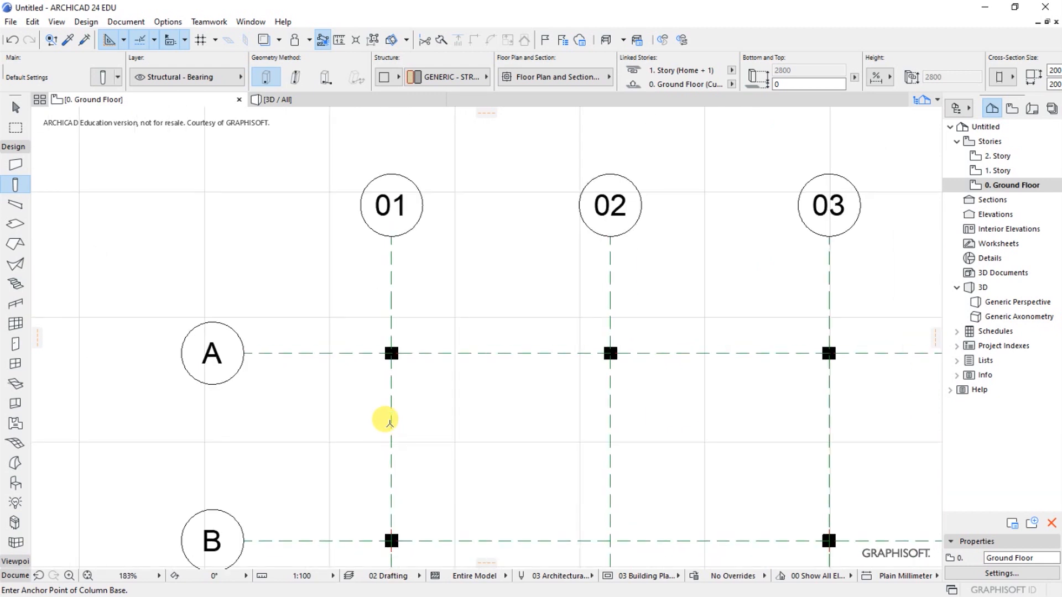
pyautogui.scroll(1, 368, 327)
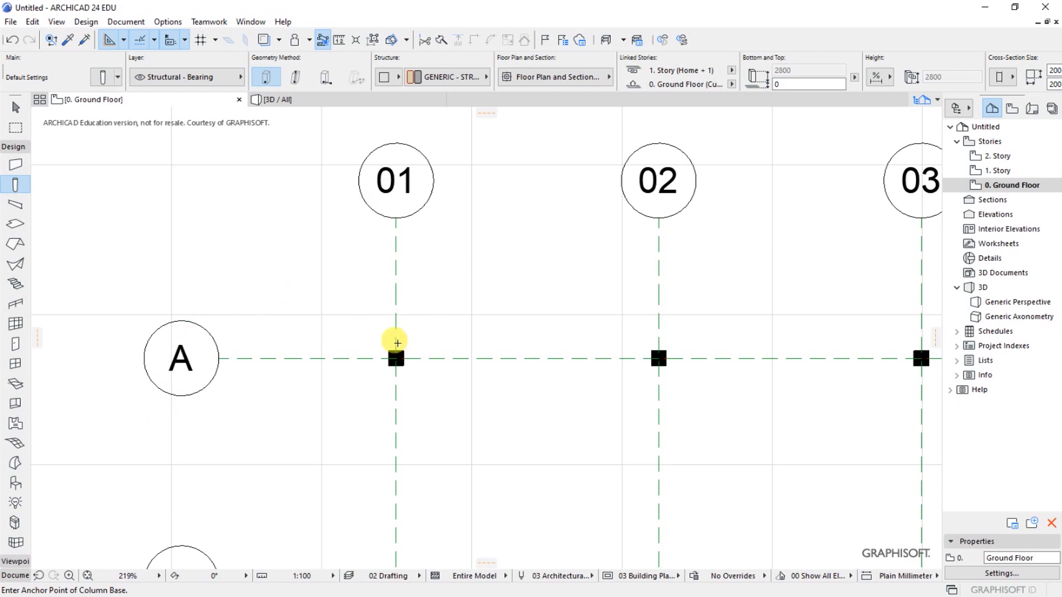
pyautogui.scroll(-4, 287, 260)
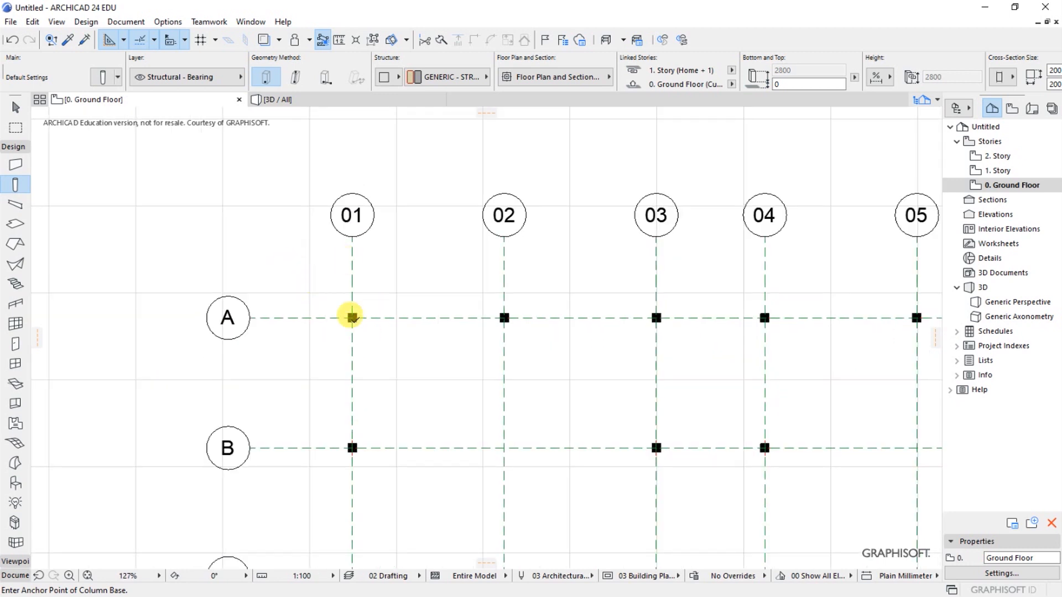
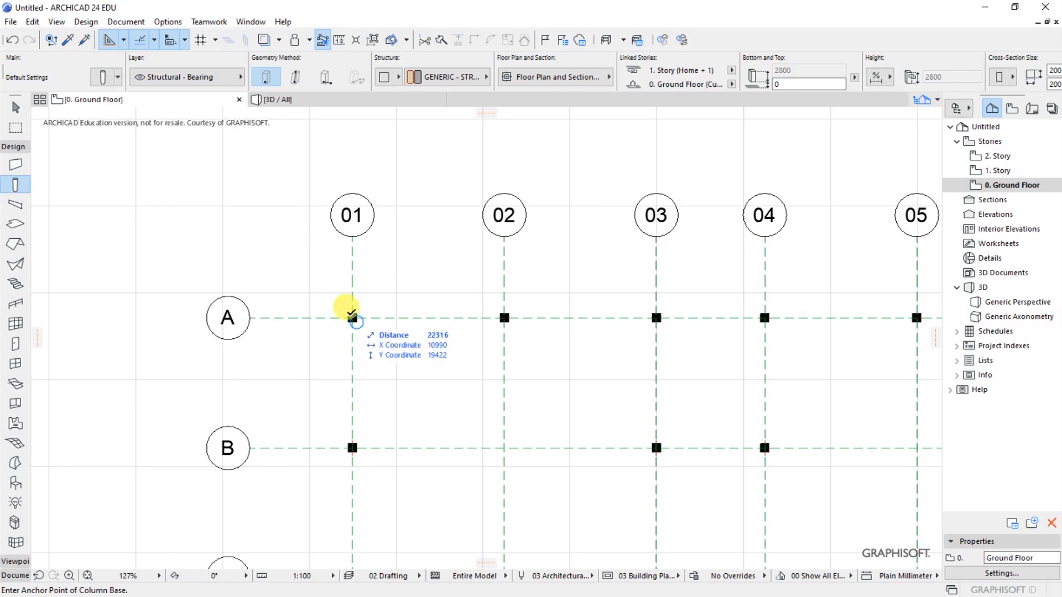
# - Examine the full ground-floor grid, checking its markers and the columns along grid lines A to E and 01 to 06
pyautogui.scroll(-4, 251, 235)
pyautogui.scroll(3, 460, 390)
pyautogui.scroll(-1, 469, 405)
pyautogui.scroll(-1, 469, 408)
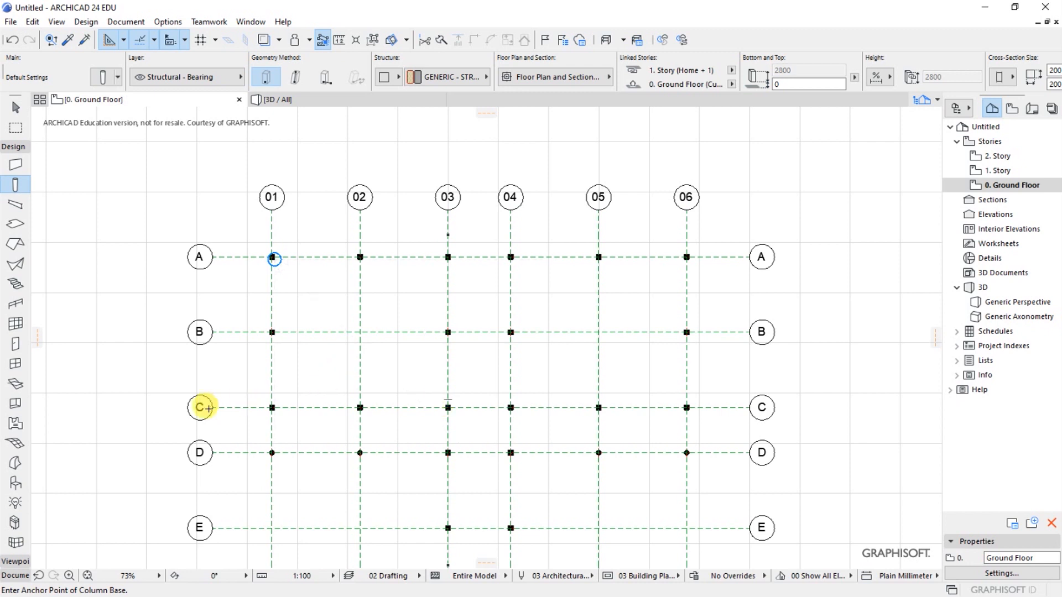
pyautogui.scroll(-3, 471, 195)
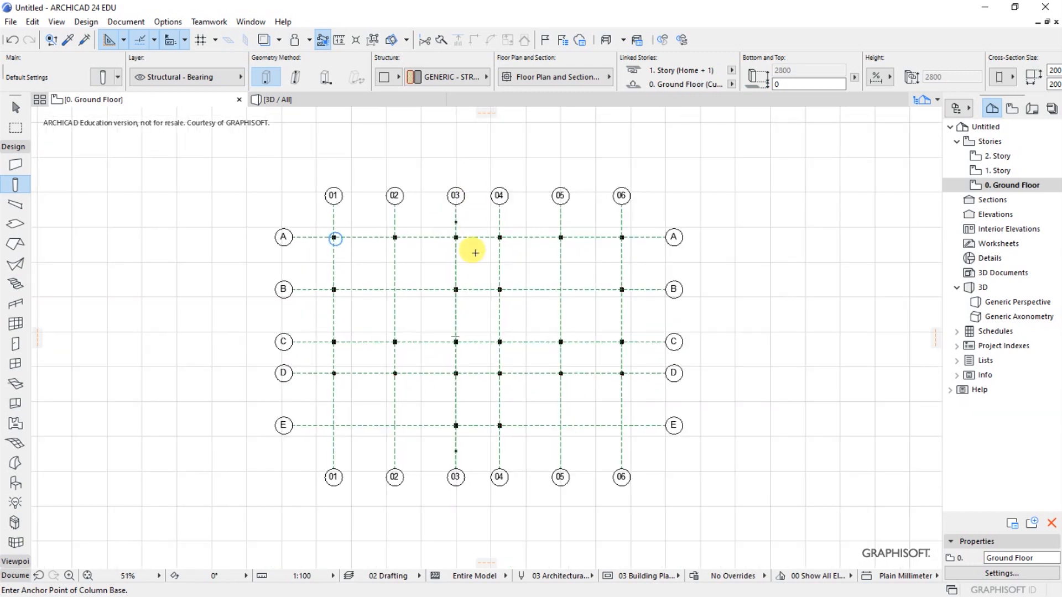
pyautogui.scroll(1, 472, 335)
pyautogui.scroll(1, 471, 263)
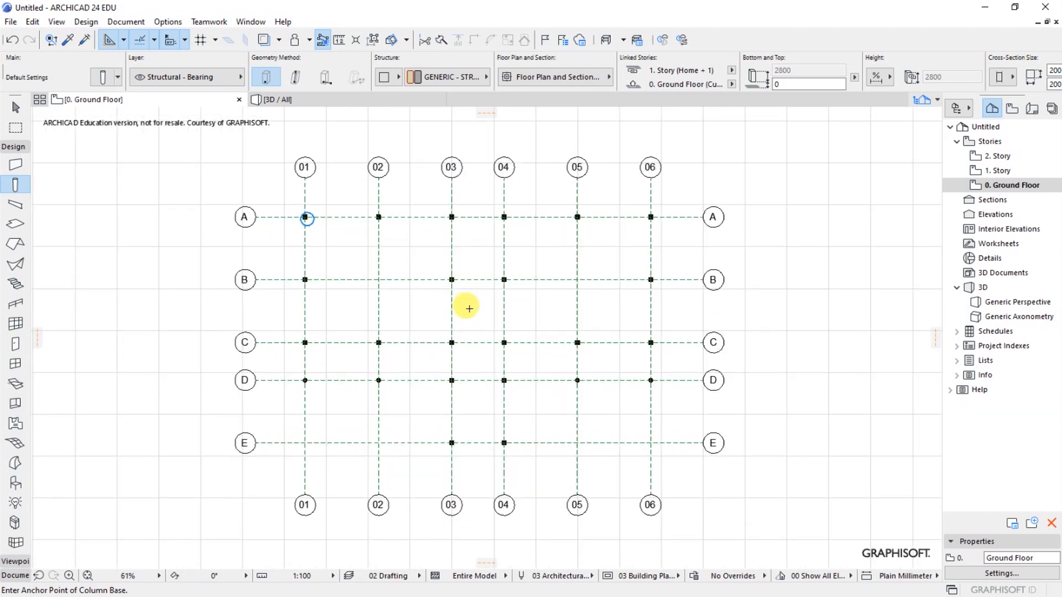
pyautogui.scroll(2, 468, 304)
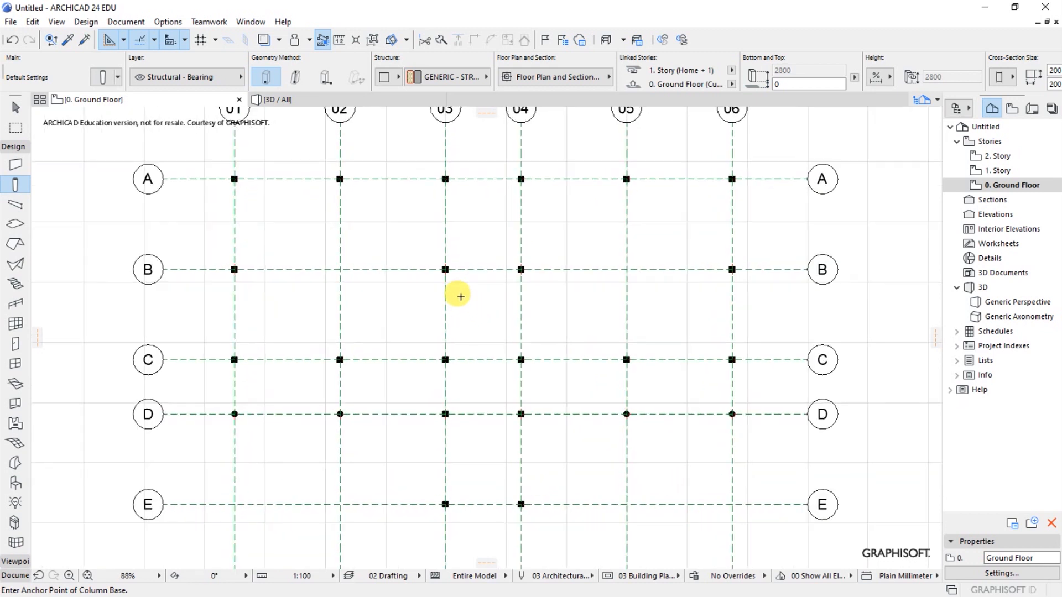
pyautogui.scroll(1, 469, 307)
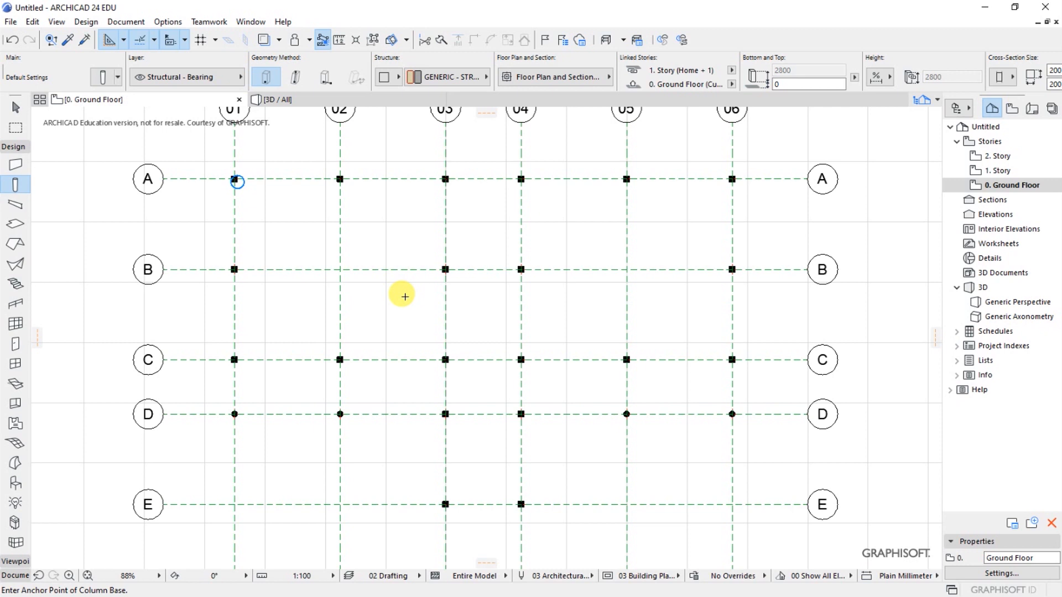
# - Inspect the square and round columns in the 3D view, orbiting around them from above and from the sides
pyautogui.click(282, 100)
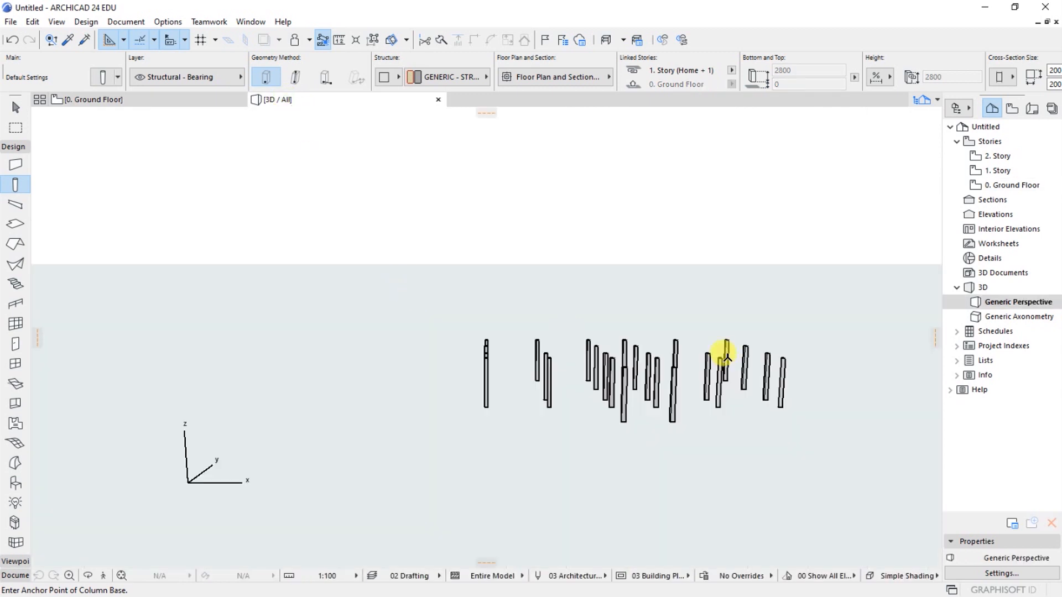
pyautogui.keyDown('shift'); pyautogui.moveTo(710, 384); pyautogui.dragTo(710, 385, button='middle'); pyautogui.keyUp('shift')
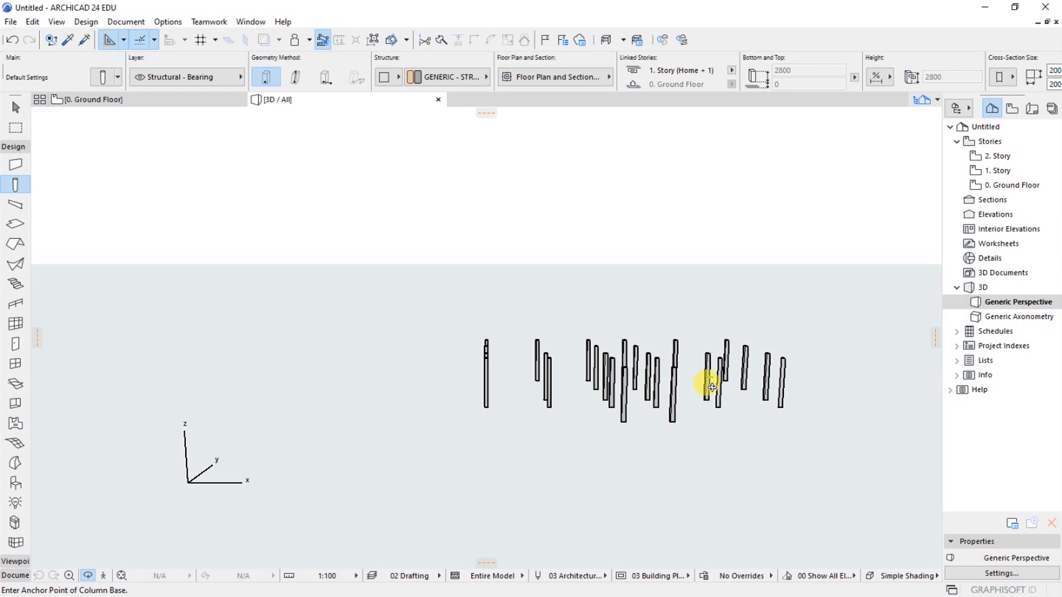
pyautogui.keyDown('shift'); pyautogui.moveTo(586, 360); pyautogui.dragTo(758, 464, button='middle'); pyautogui.keyUp('shift')
pyautogui.keyDown('shift'); pyautogui.moveTo(710, 412); pyautogui.dragTo(645, 364, button='middle'); pyautogui.keyUp('shift')
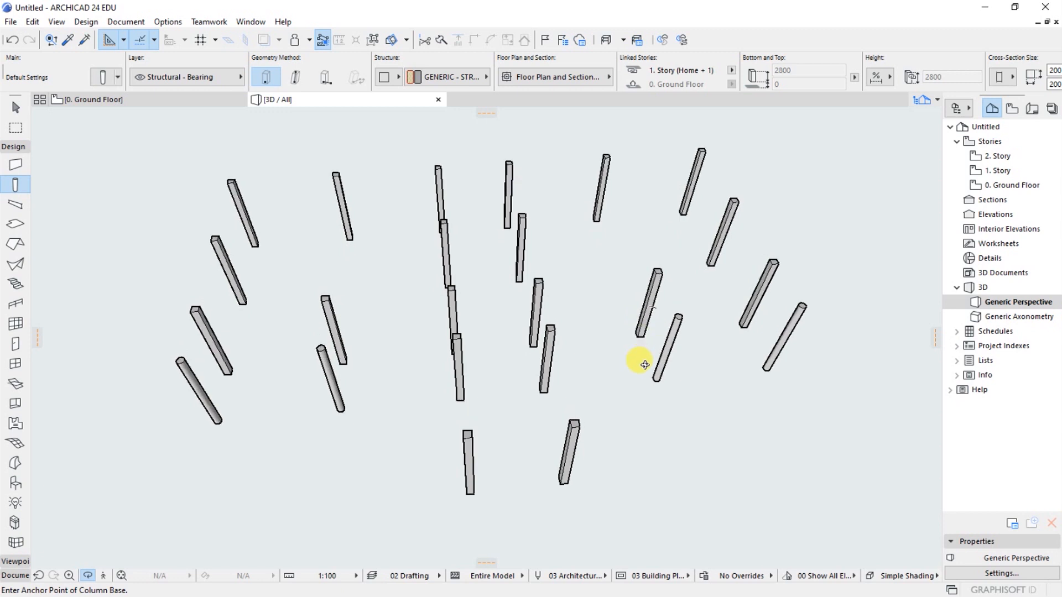
pyautogui.keyDown('shift'); pyautogui.moveTo(643, 408); pyautogui.dragTo(562, 368, button='middle'); pyautogui.keyUp('shift')
pyautogui.keyDown('shift'); pyautogui.moveTo(381, 376); pyautogui.dragTo(609, 316, button='middle'); pyautogui.keyUp('shift')
pyautogui.keyDown('shift'); pyautogui.moveTo(464, 307); pyautogui.dragTo(477, 329, button='middle'); pyautogui.keyUp('shift')
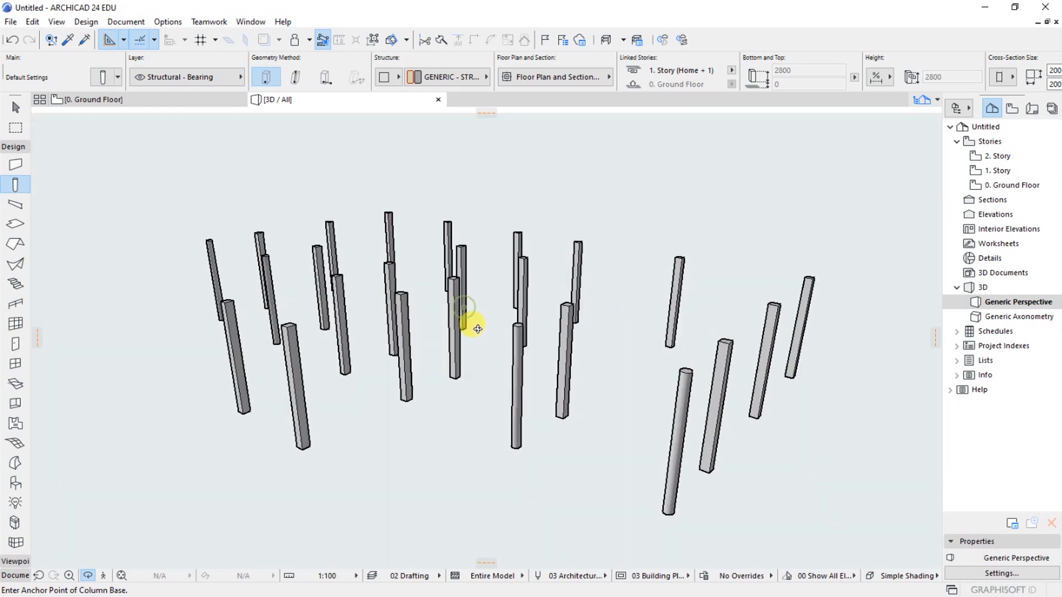
pyautogui.keyDown('shift'); pyautogui.moveTo(504, 391); pyautogui.dragTo(558, 332, button='middle'); pyautogui.keyUp('shift')
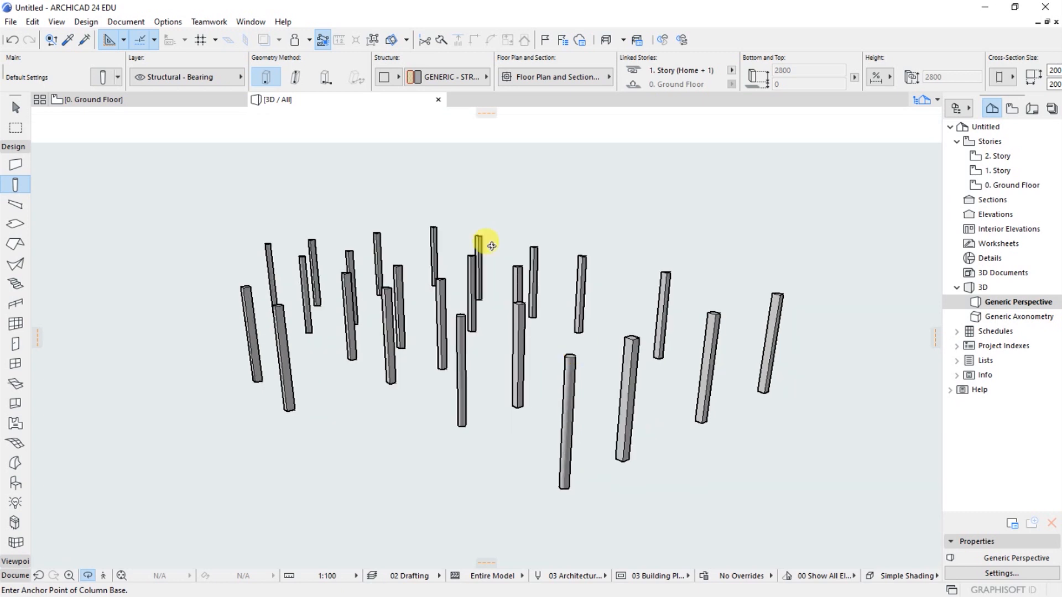
# - Return to the ground-floor plan, review the column layout and select grid line C to check it
pyautogui.click(168, 100)
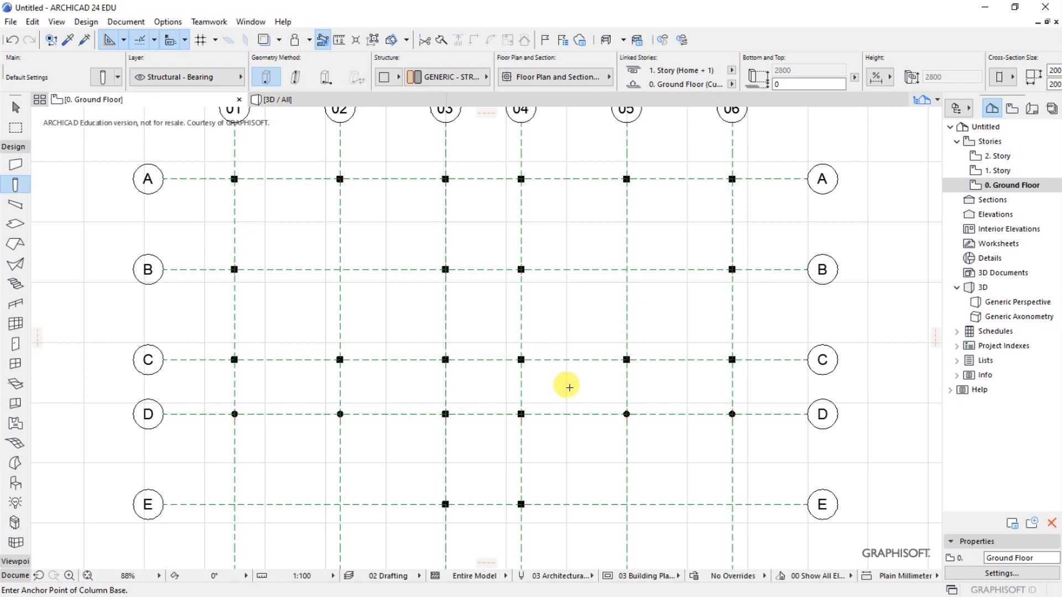
pyautogui.scroll(-1, 558, 368)
pyautogui.scroll(2, 552, 345)
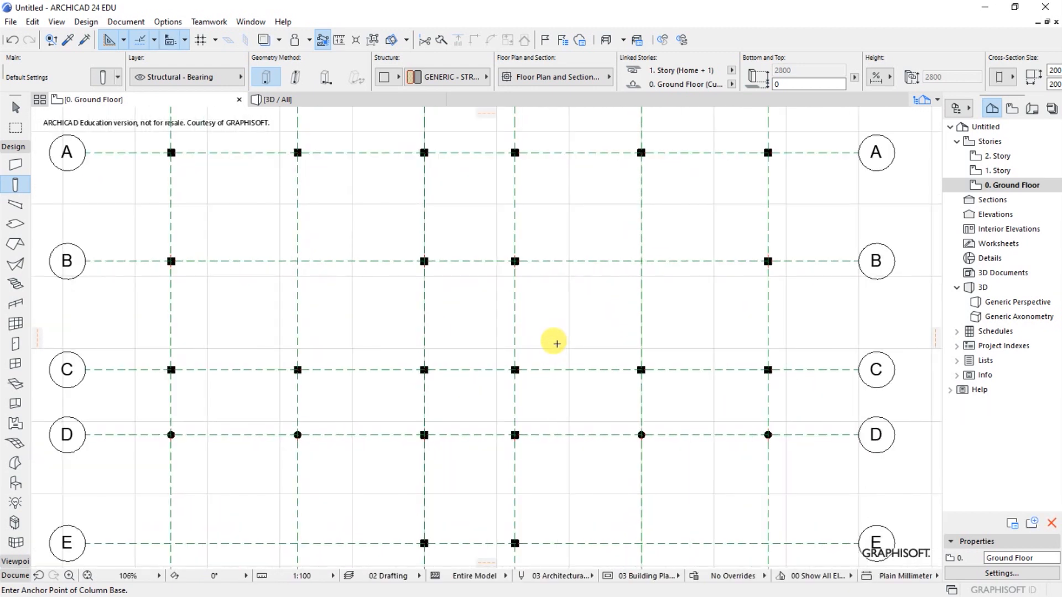
pyautogui.scroll(-1, 555, 344)
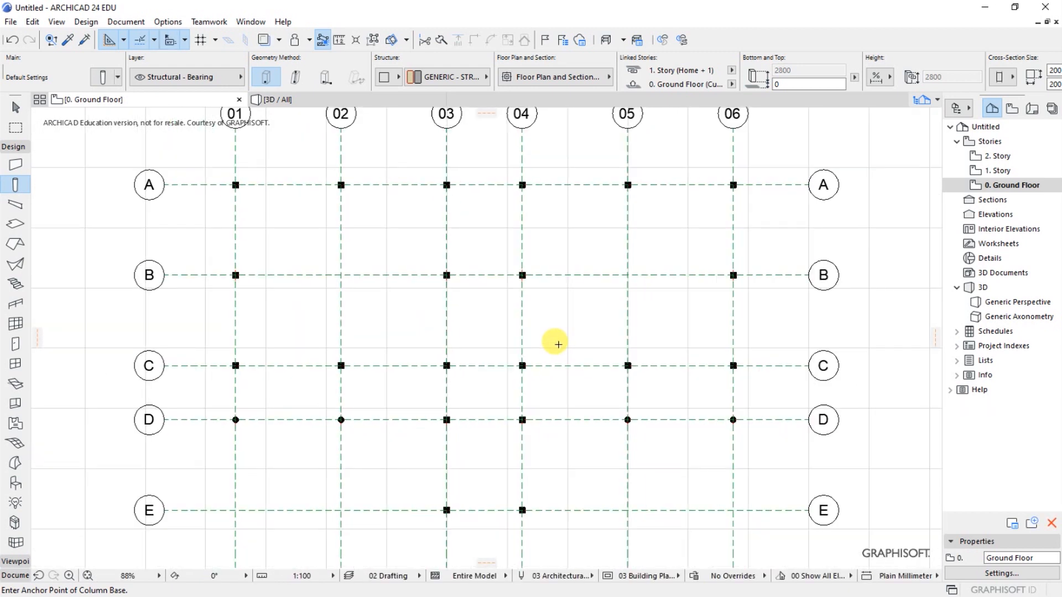
pyautogui.keyDown('shift'); pyautogui.click(561, 365); pyautogui.keyUp('shift')
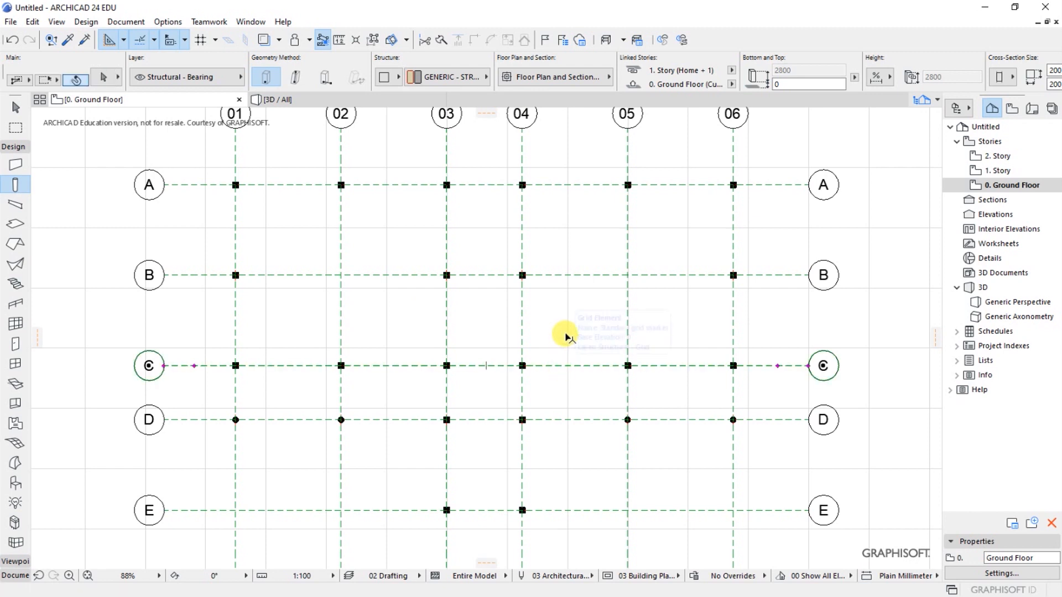
pyautogui.press('Escape')
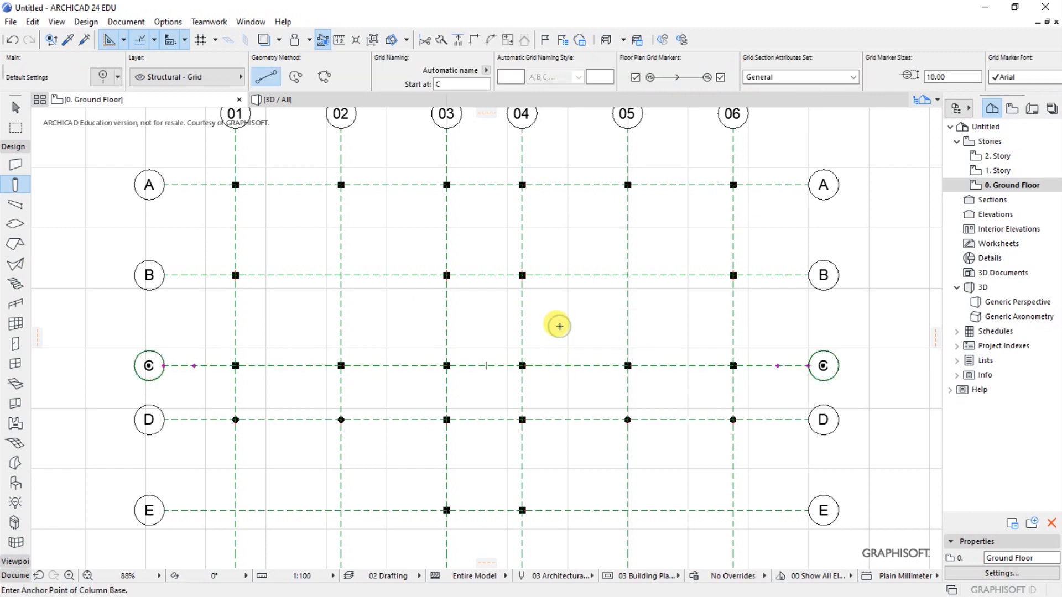